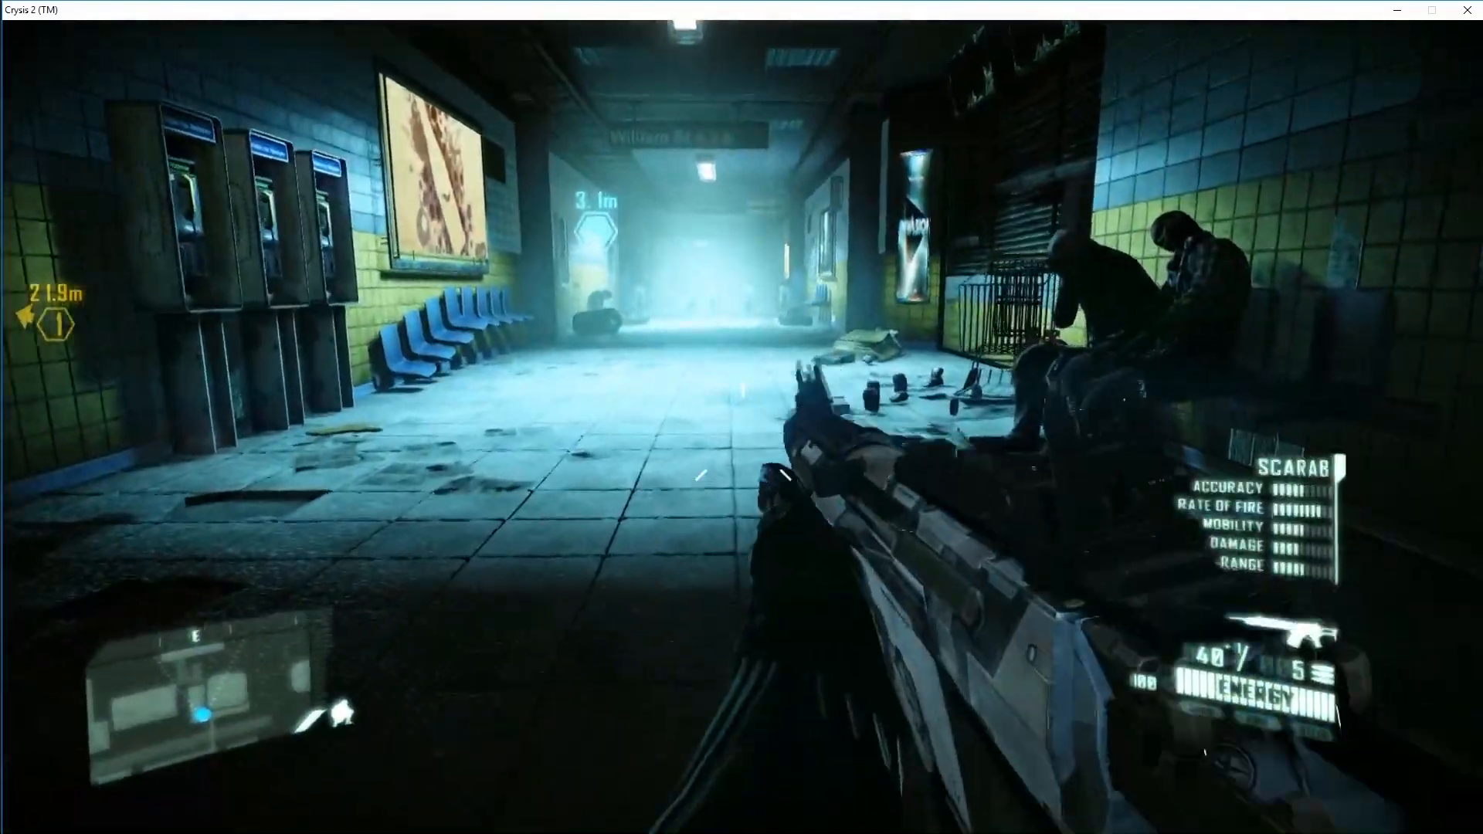
Walk down the subway corridor with thermal Nanovision on, through the turnstiles to the Toilets doorway
key("w")
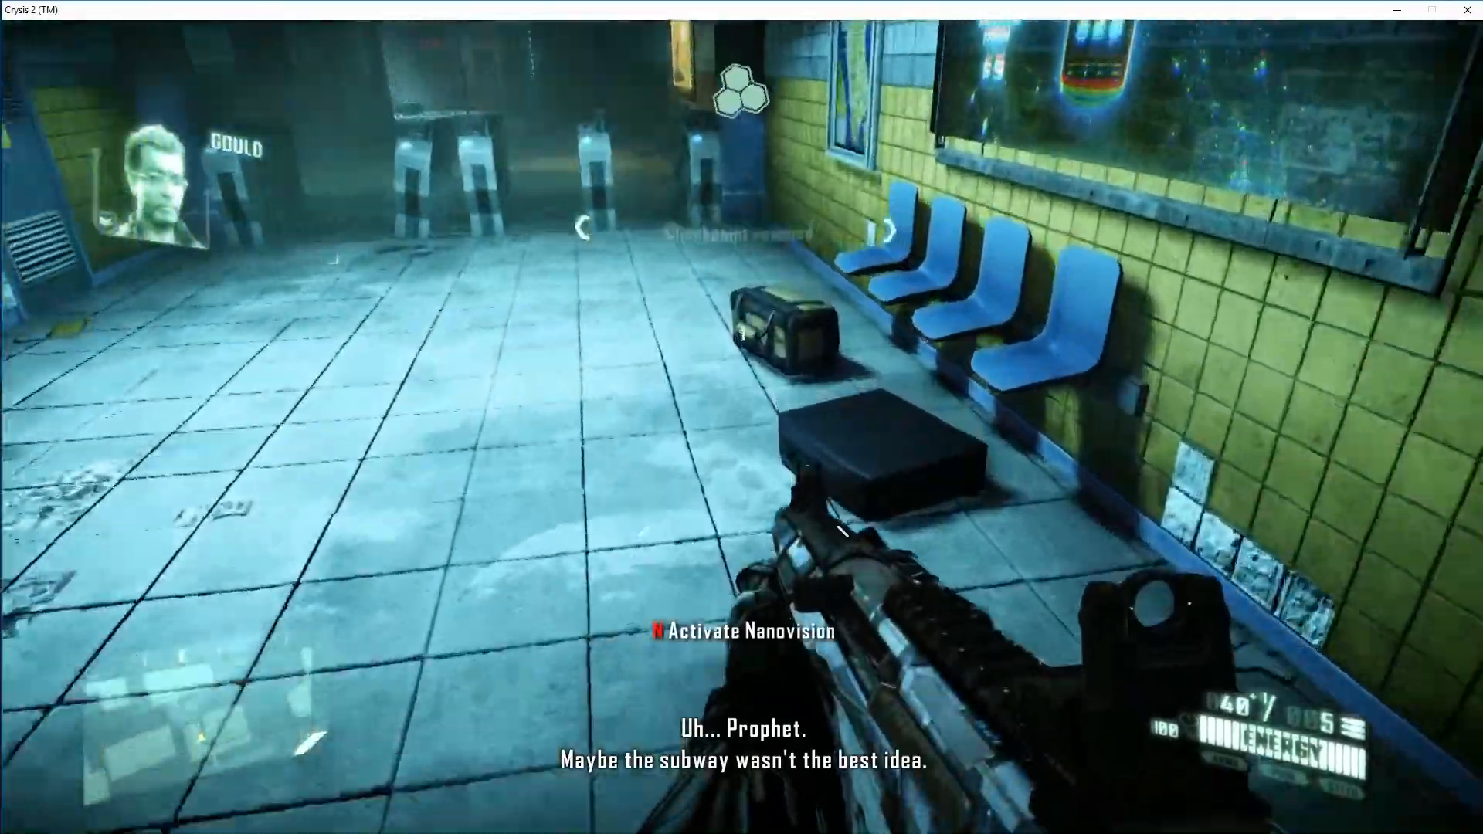
key("n")
key("w")
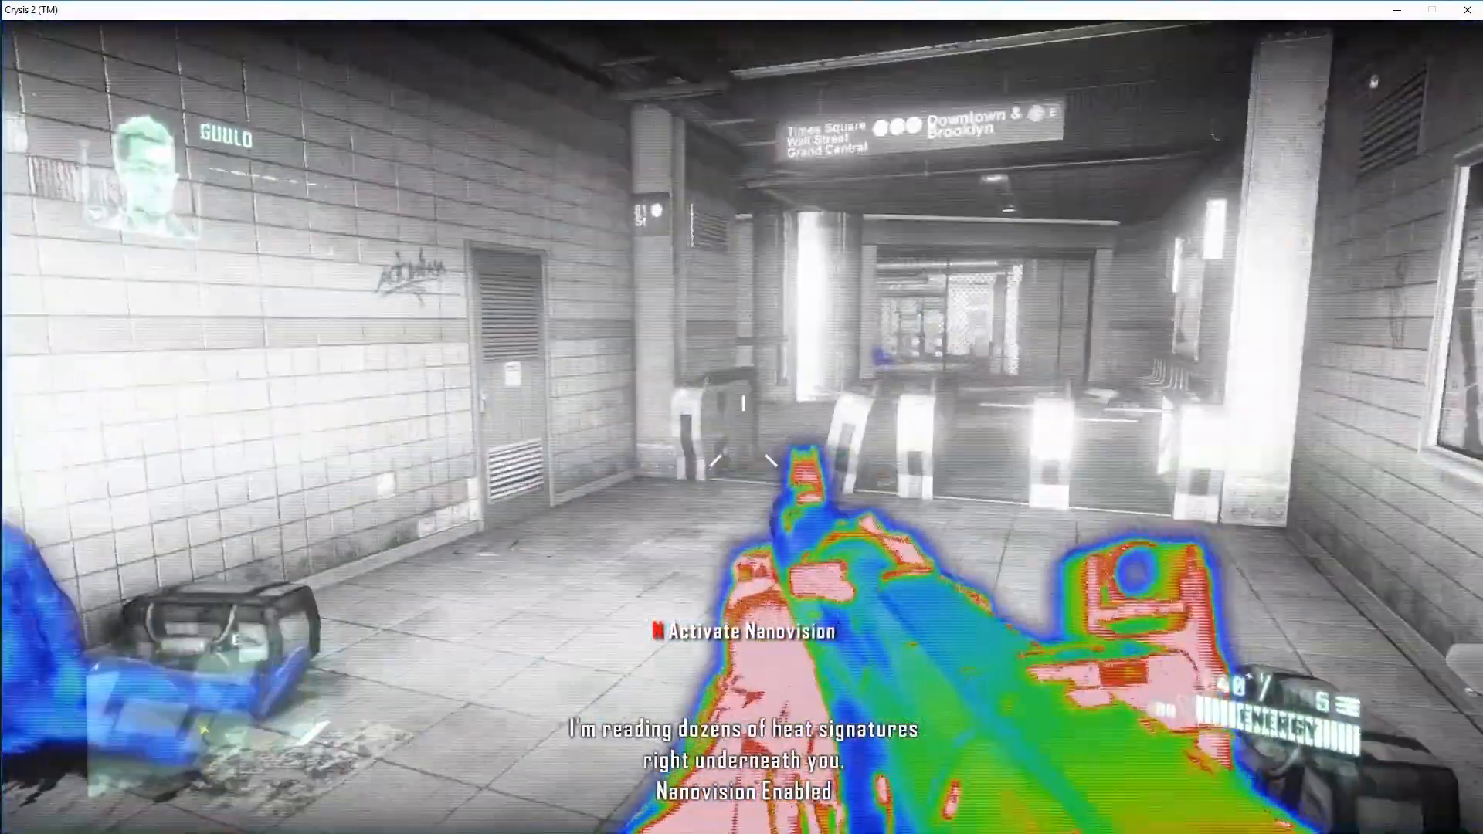
key("w")
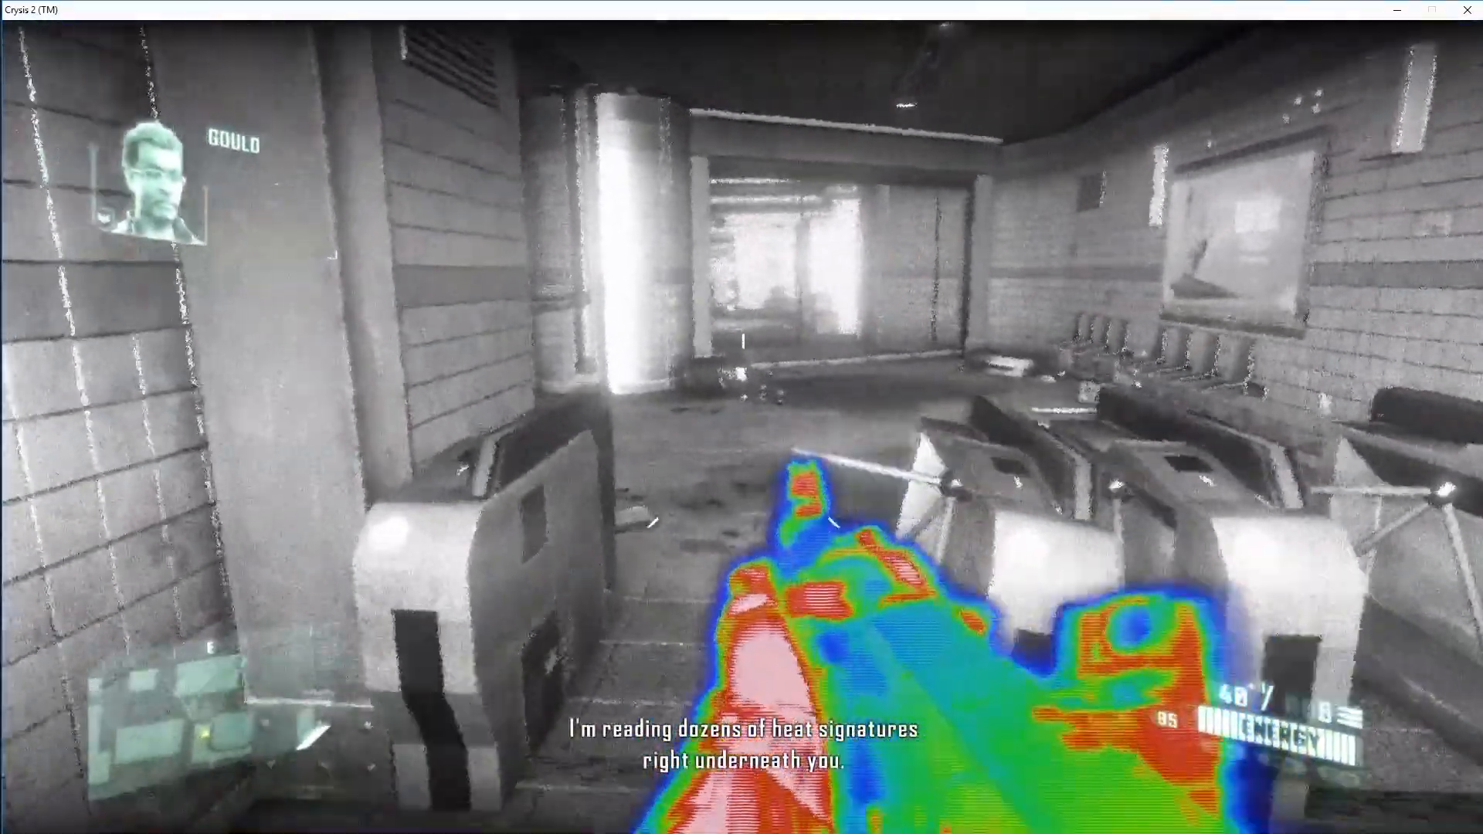
key("w")
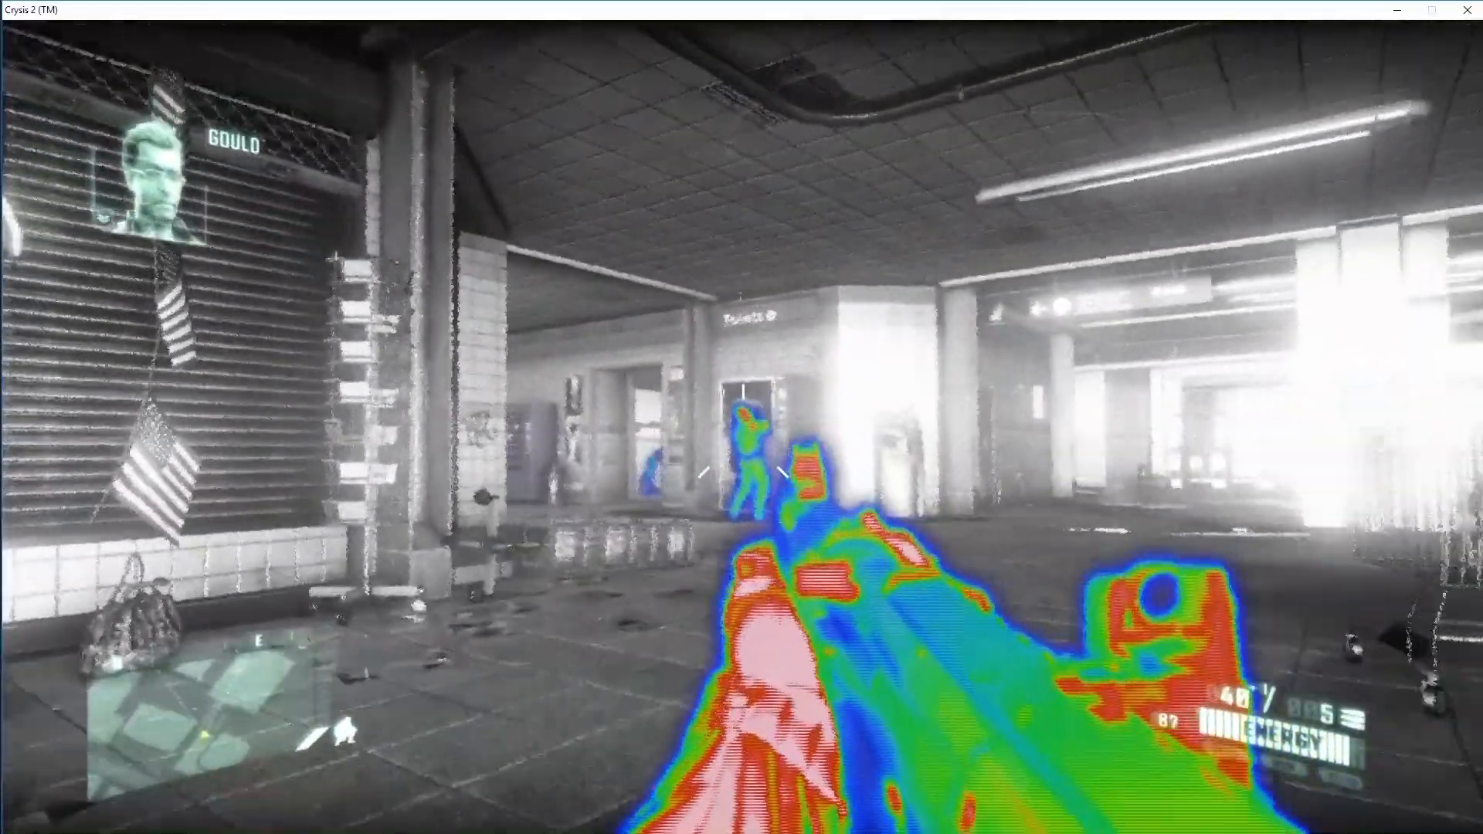
key("w")
Shoot the heat-highlighted enemies at the doorway, reload, and switch Nanovision off
right_click(742, 464)
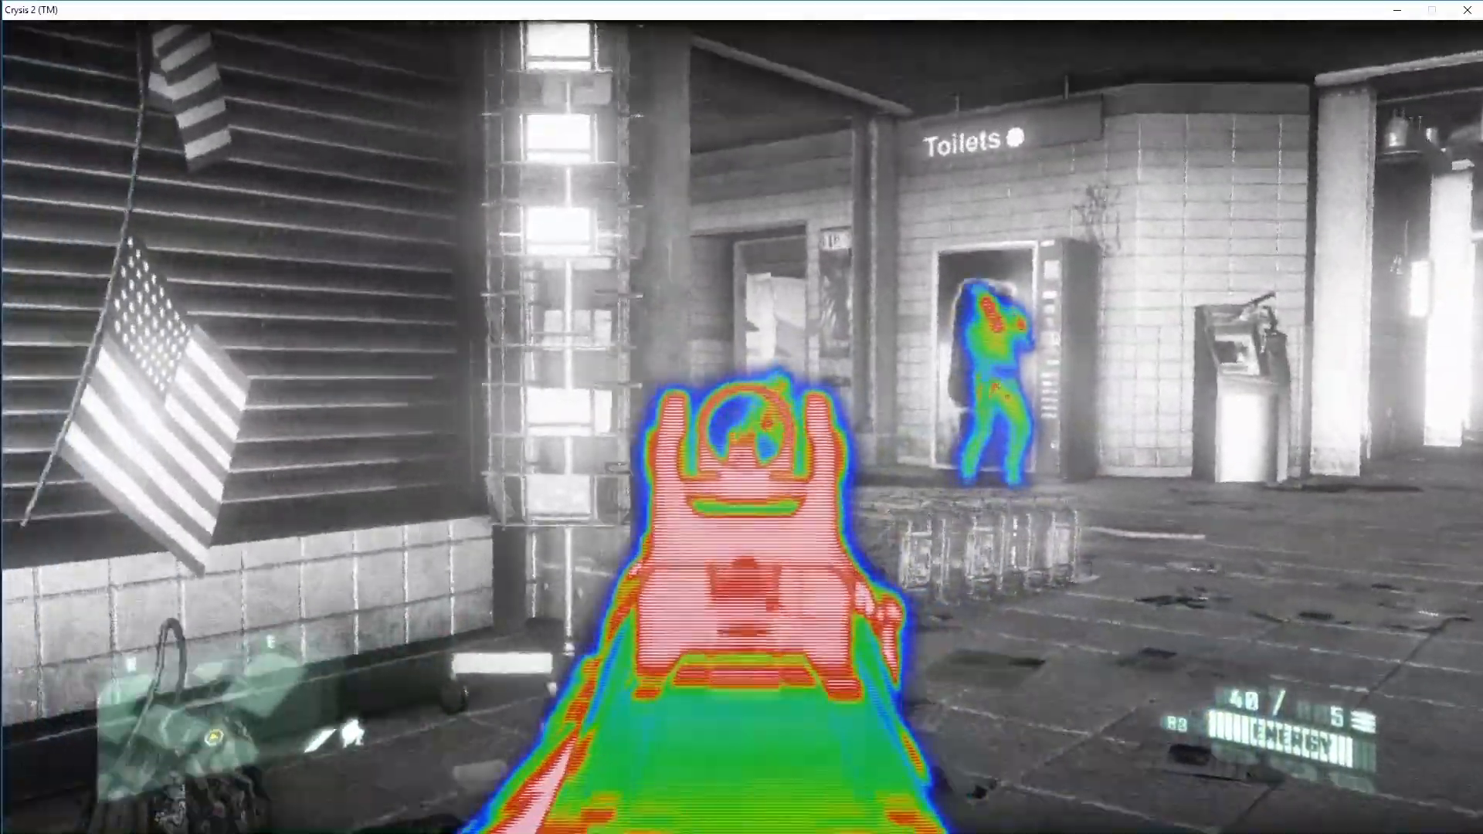
left_click(741, 464)
right_click(742, 464)
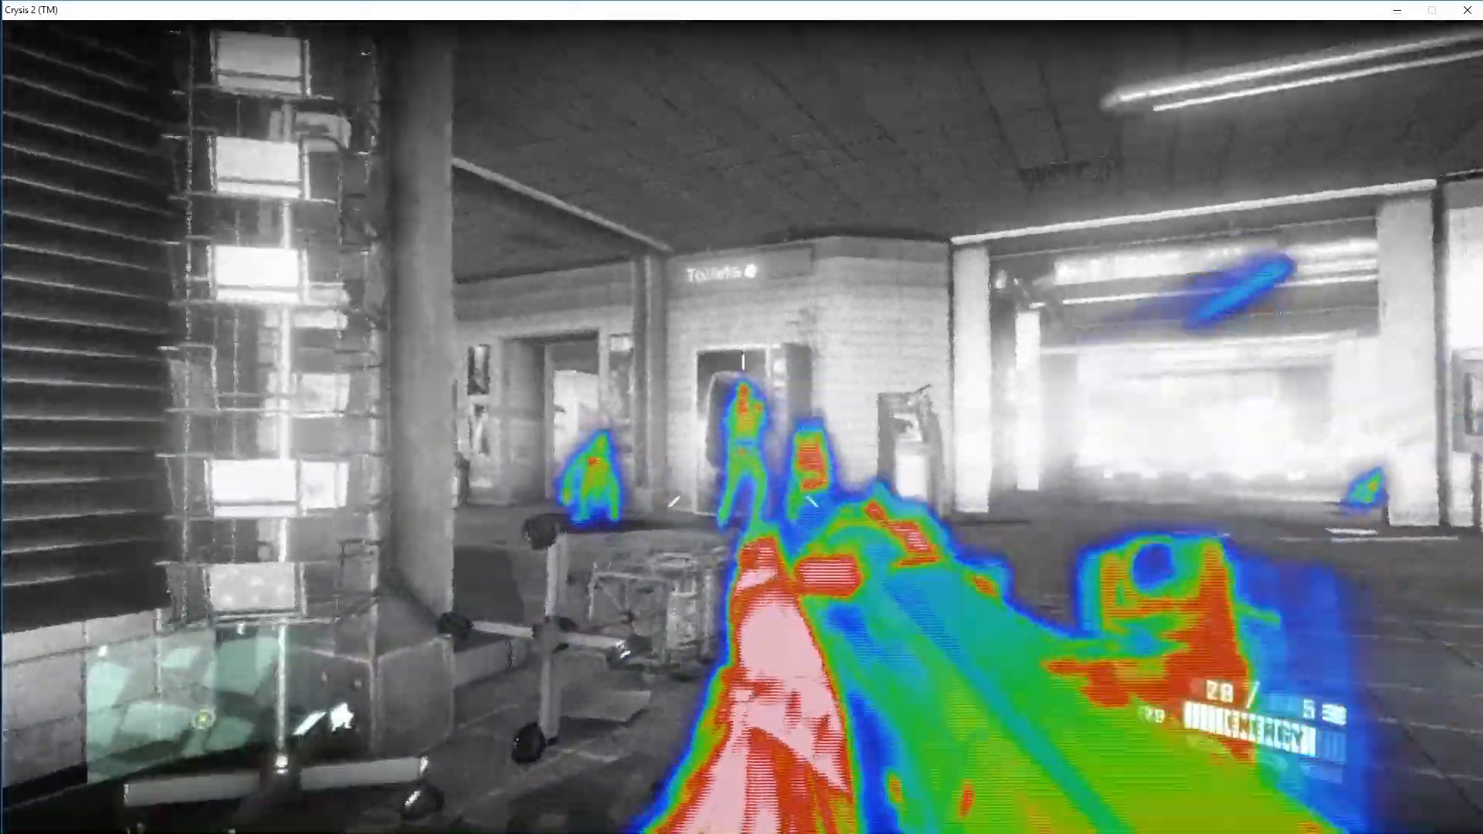
left_click(743, 463)
key("w")
left_click(742, 464)
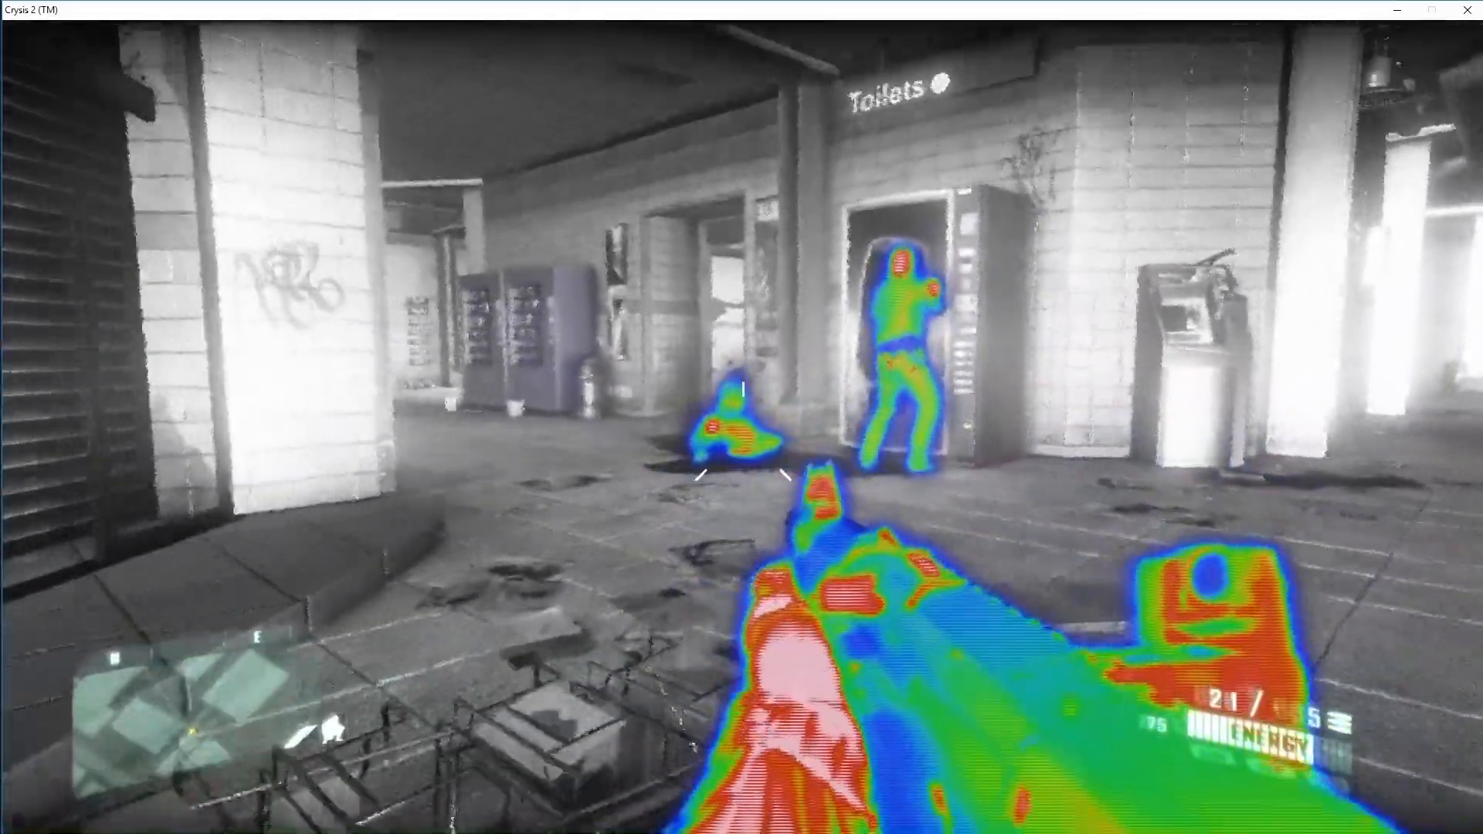
key("r")
key("w")
key("n")
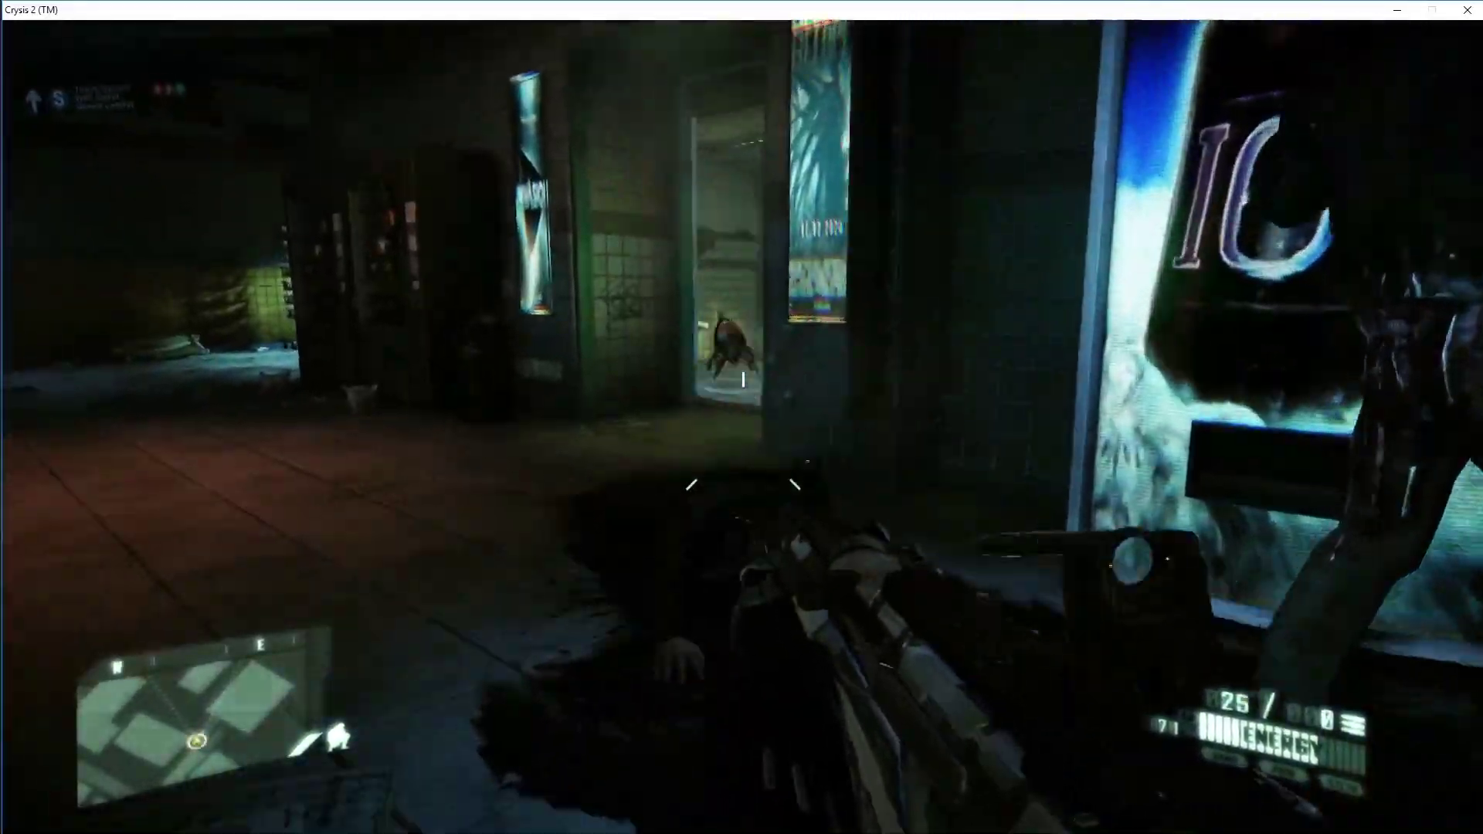
left_click_drag(742, 465, 580, 464)
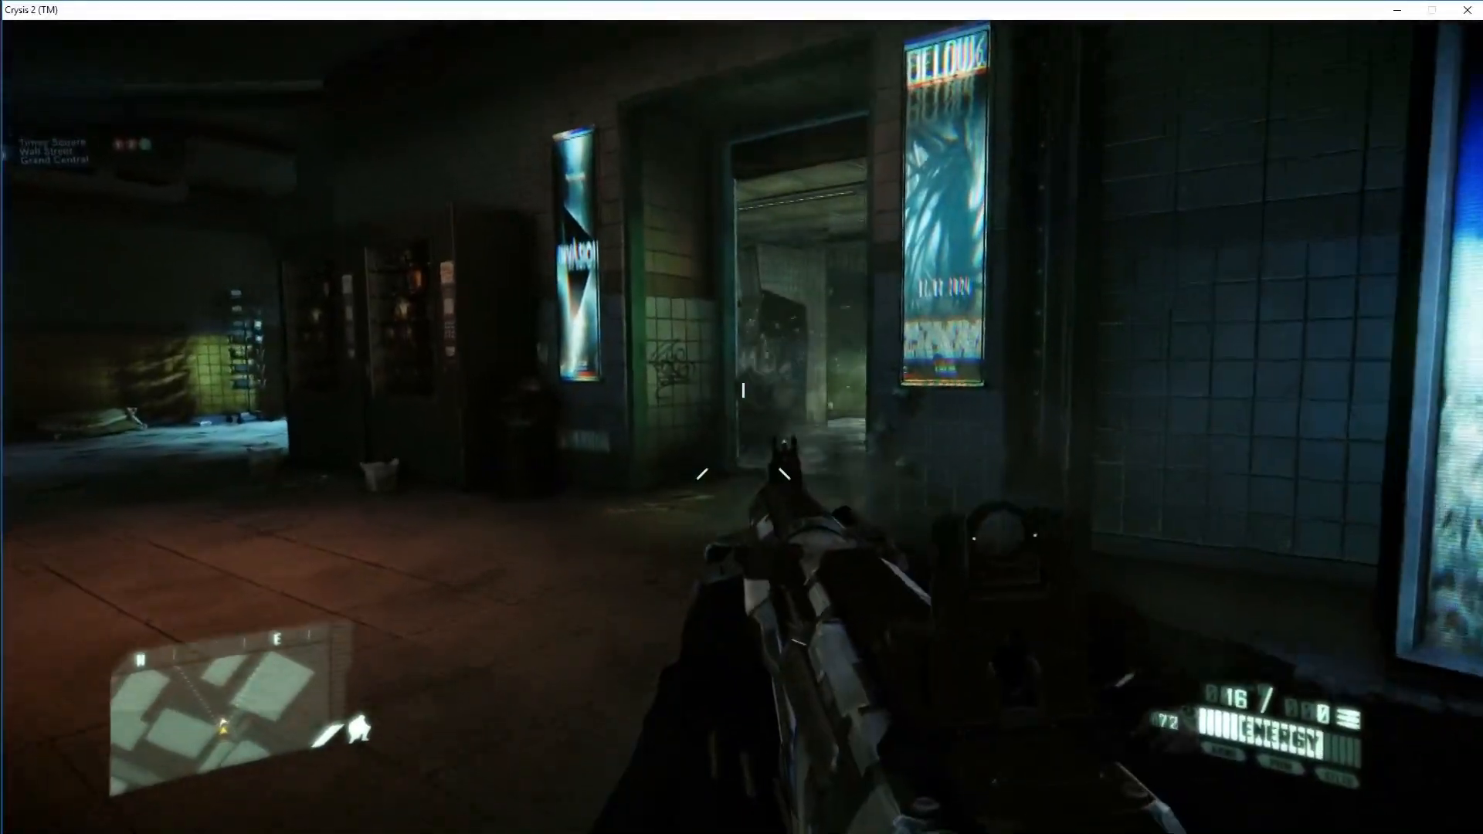
Clear the bathroom, kill the alien tick, switch to the M12 Nova pistol and move into the tiled room
key("w")
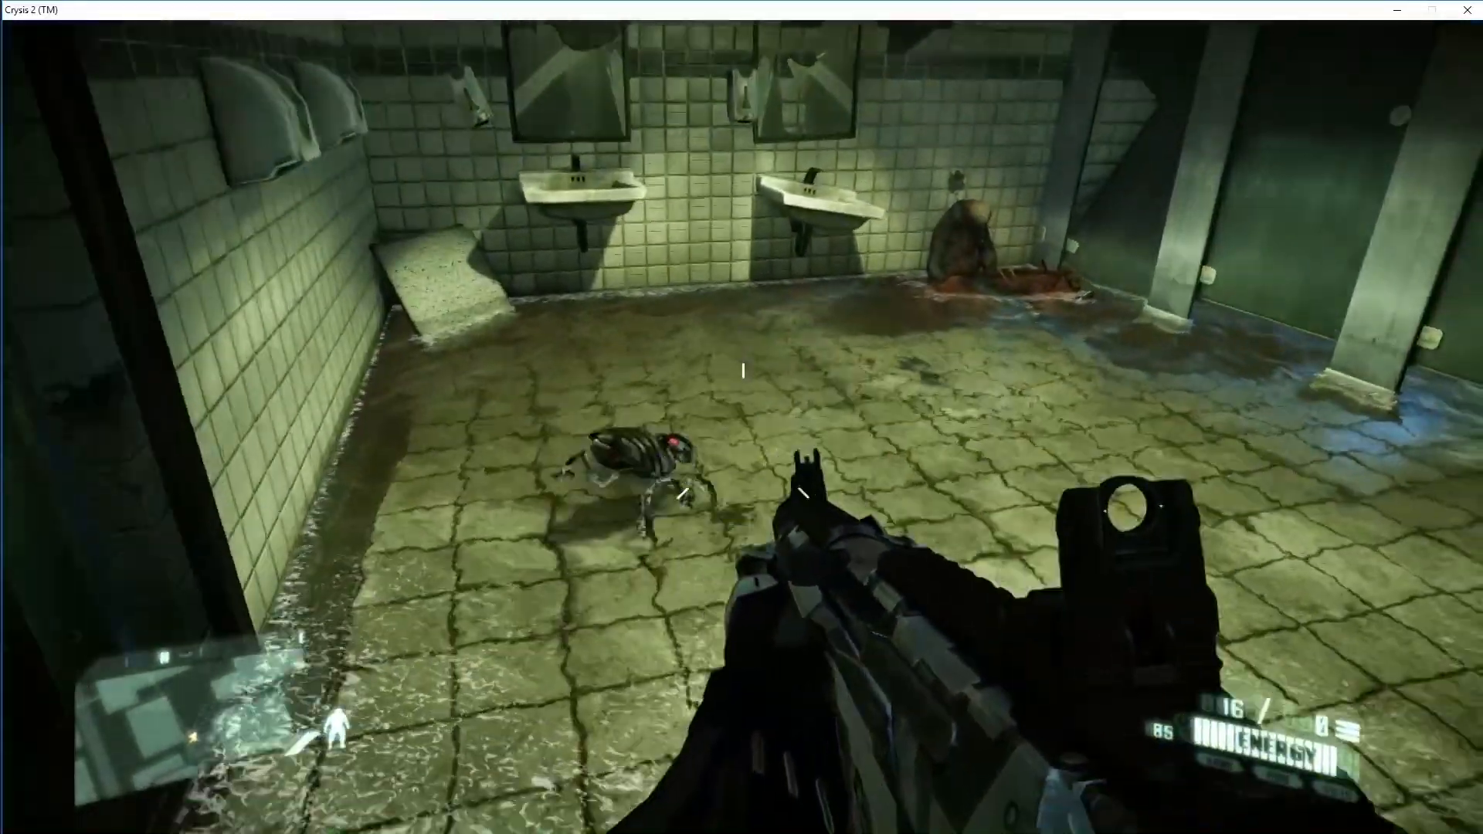
left_click_drag(742, 418, 580, 487)
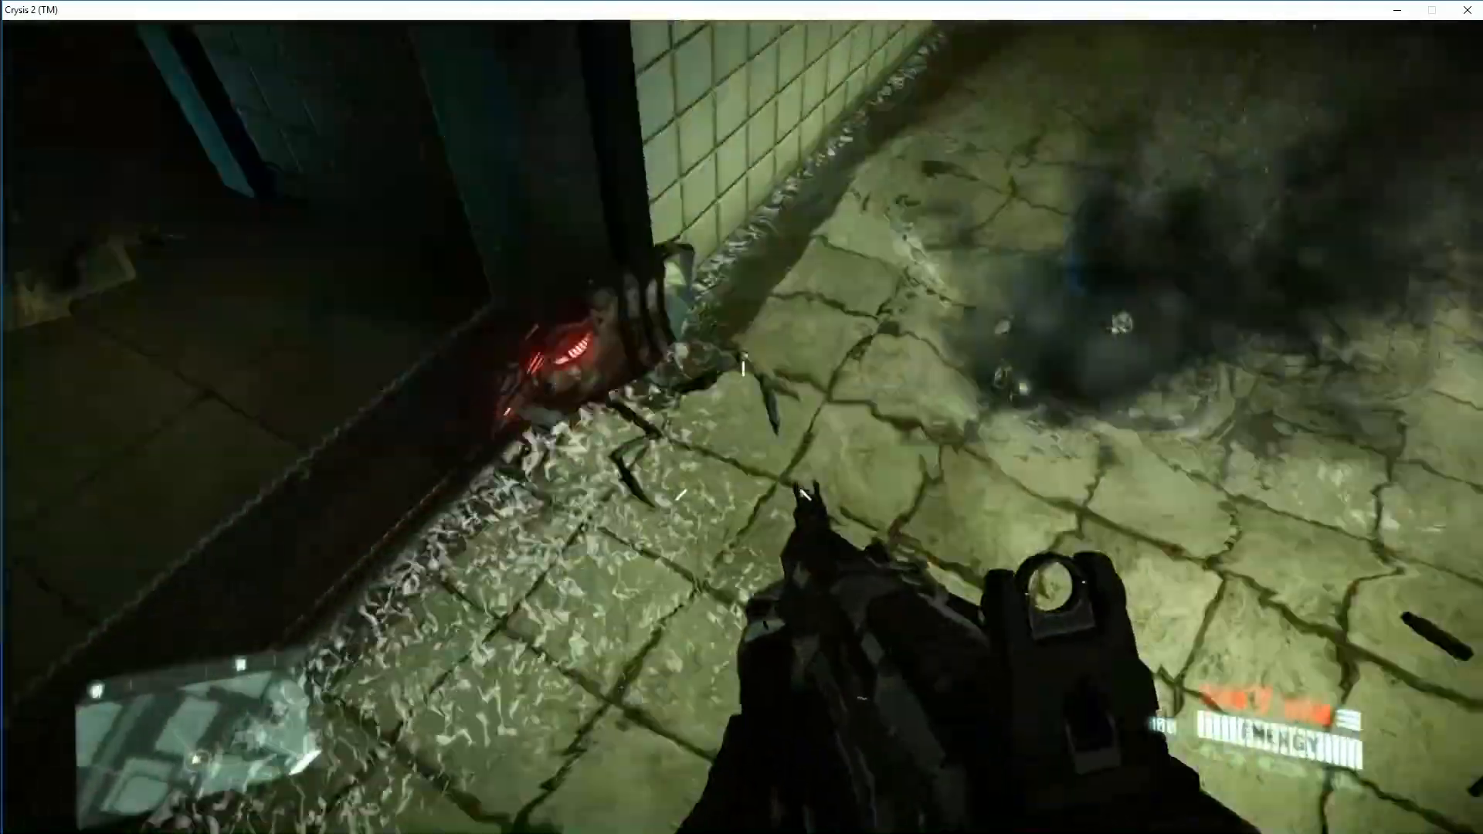
key("2")
key("w")
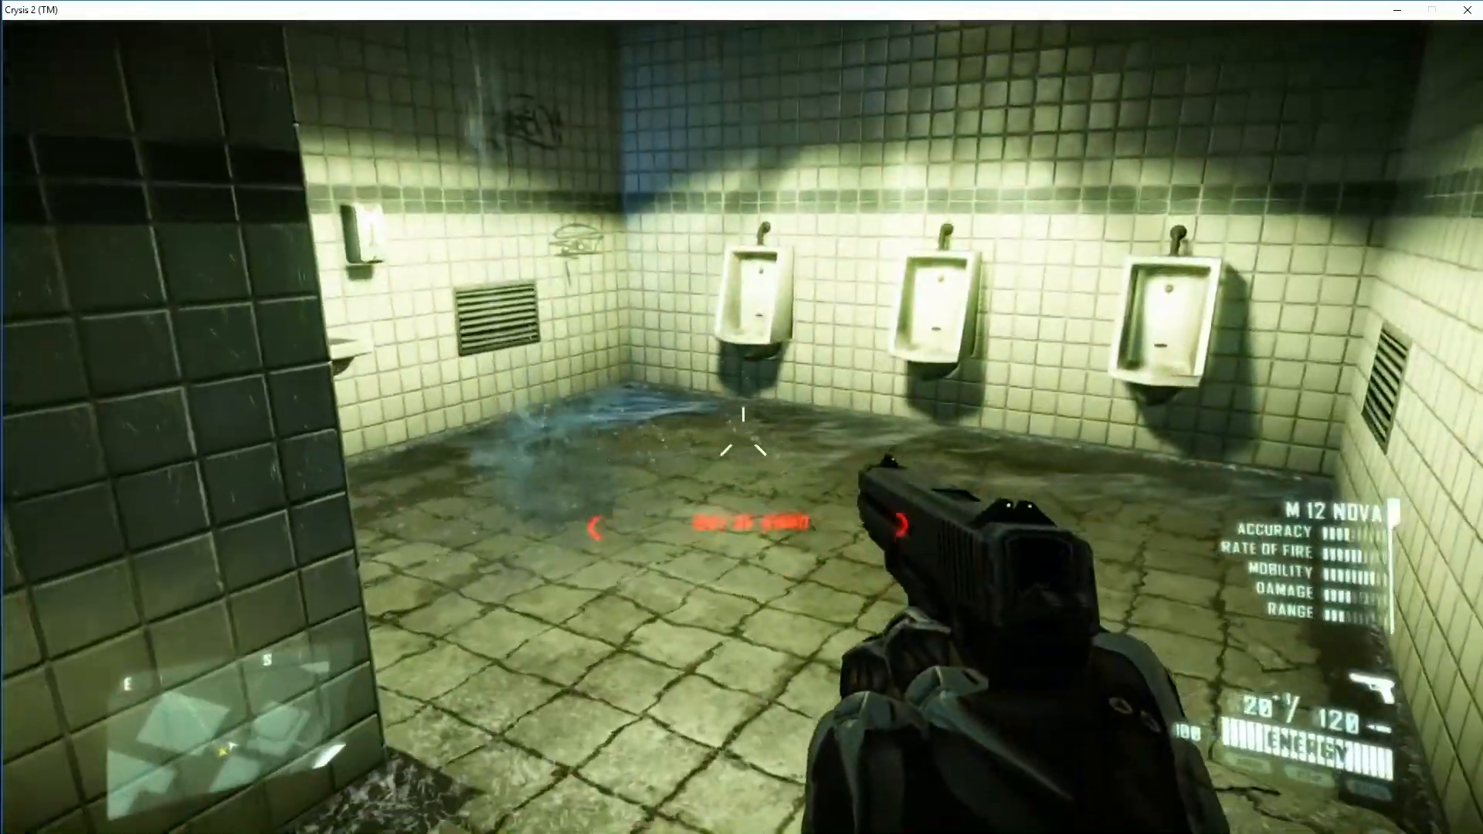
key("w")
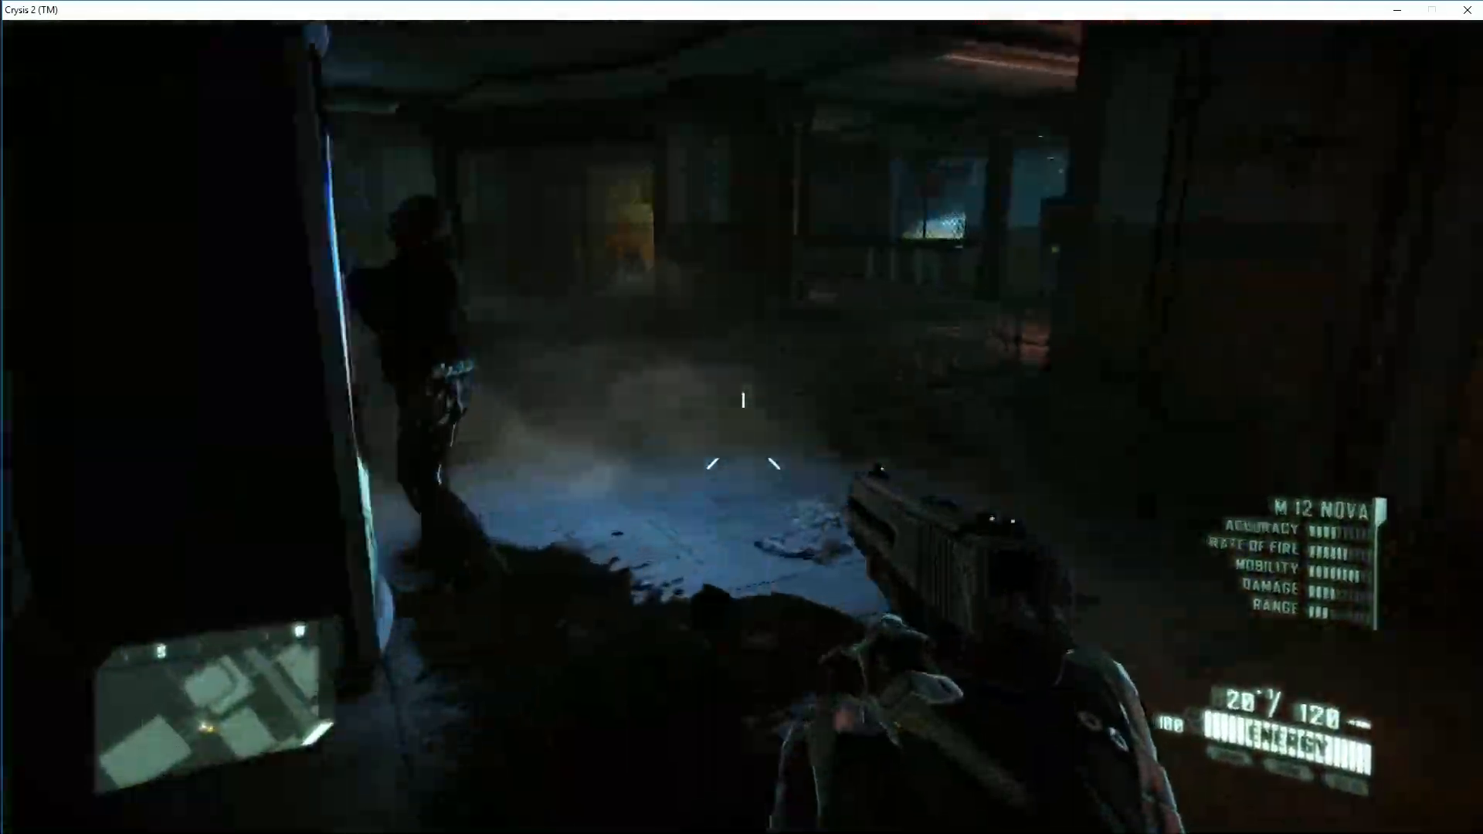
key("w")
key("b")
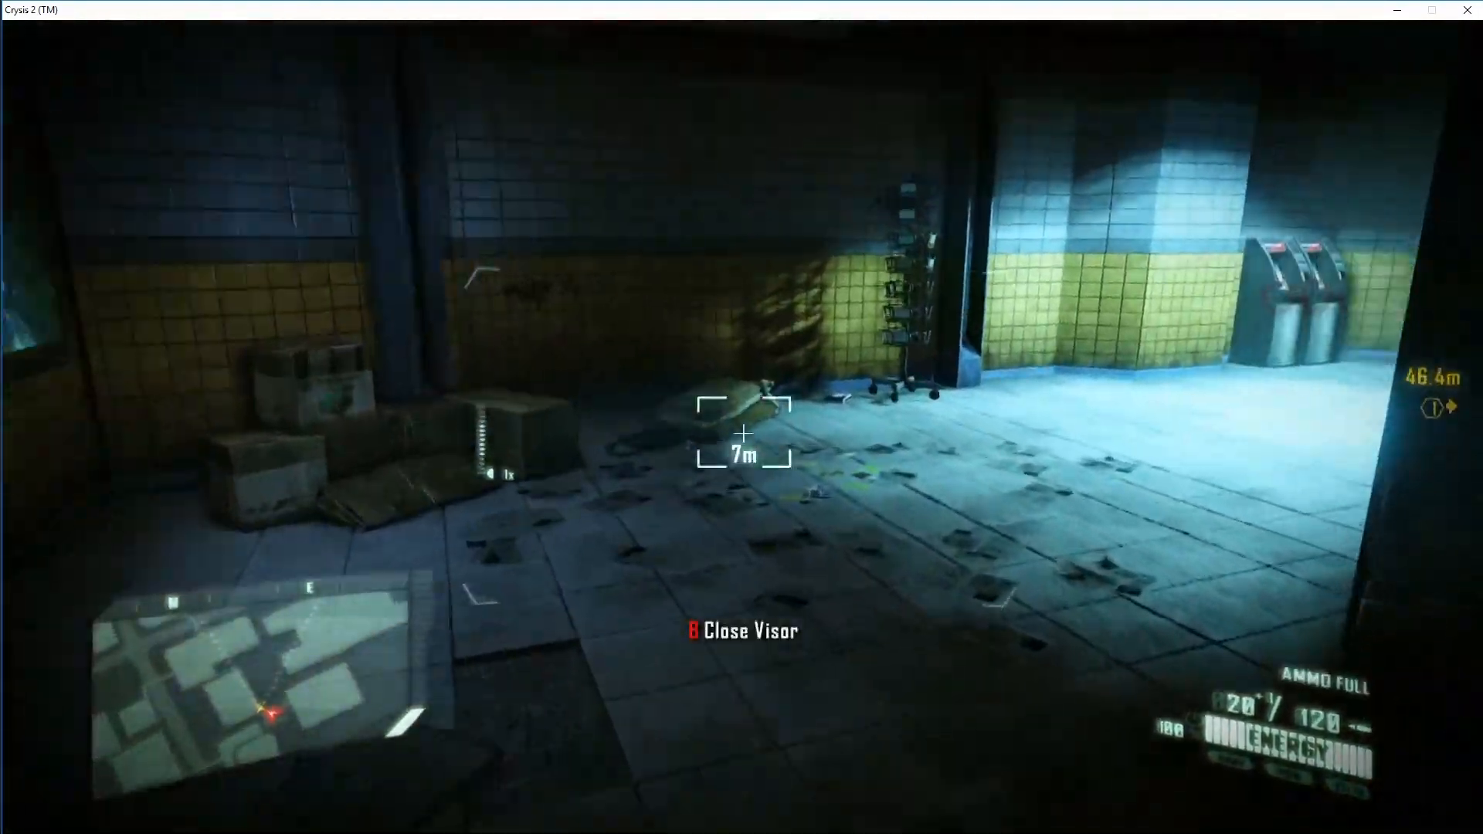
key("n")
Advance past the payphones to the kneeling corpse, pick up the duffel bag and throw it away
key("w")
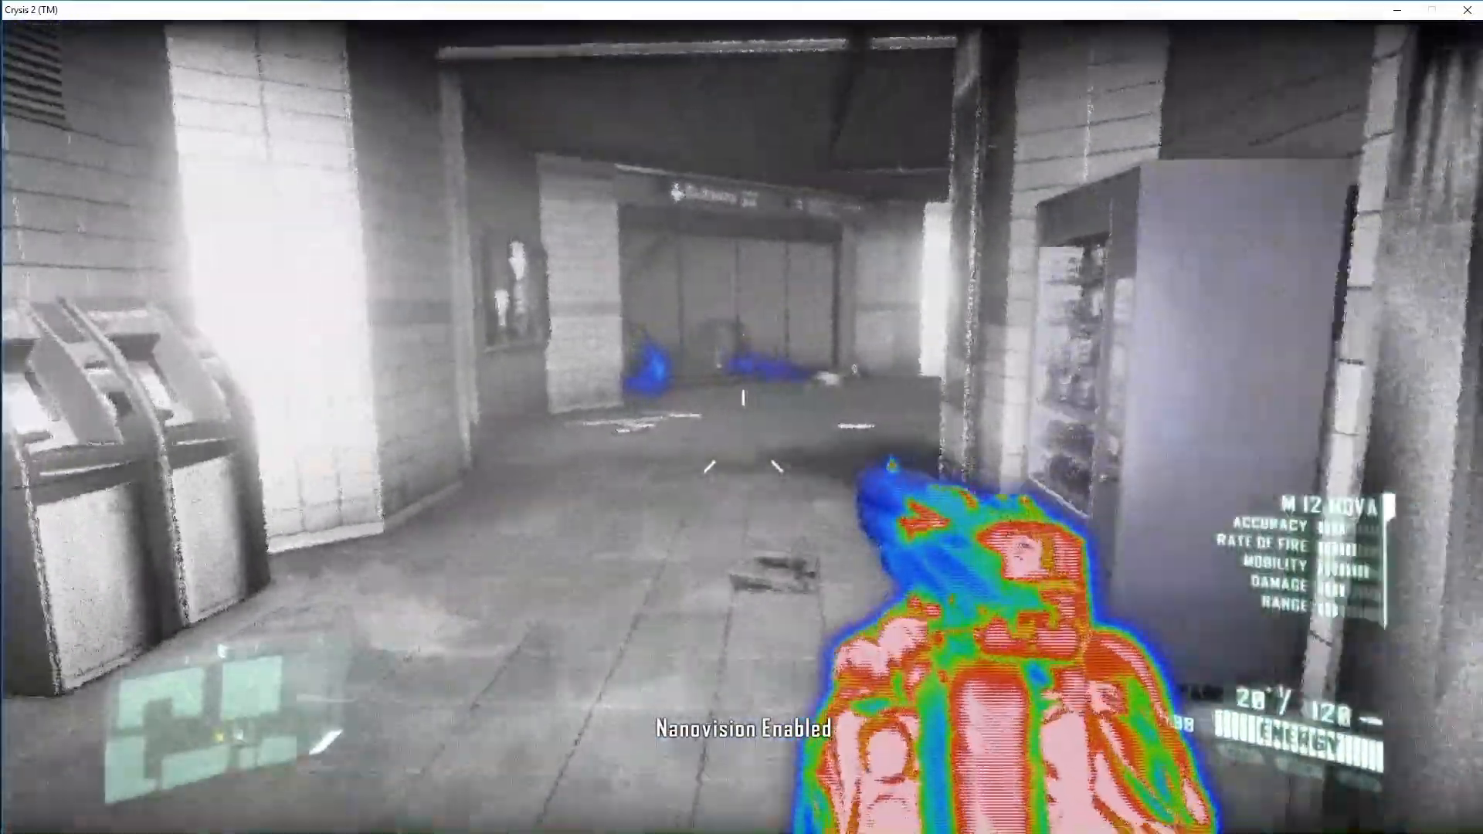
key("w")
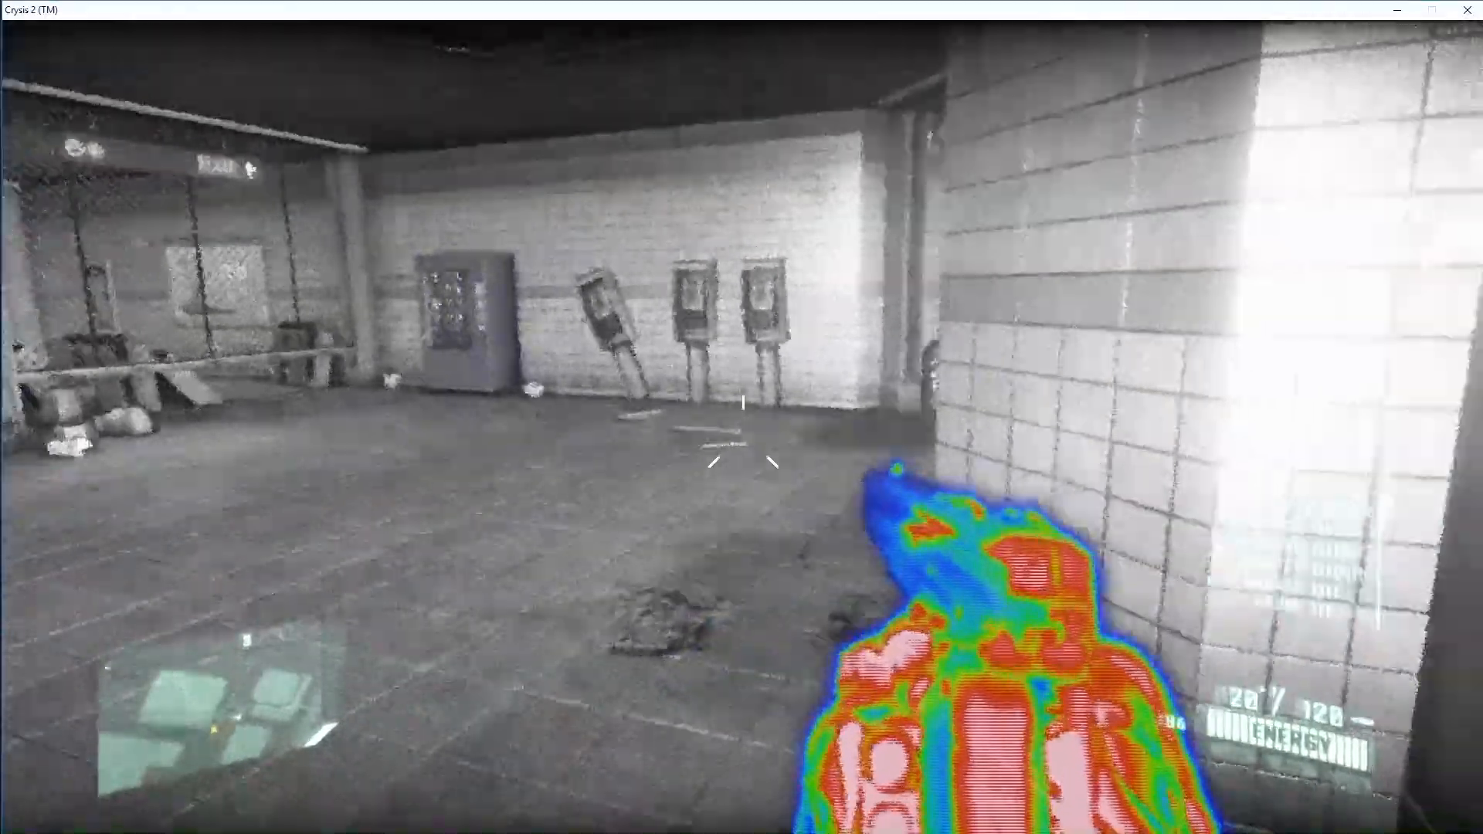
key("w")
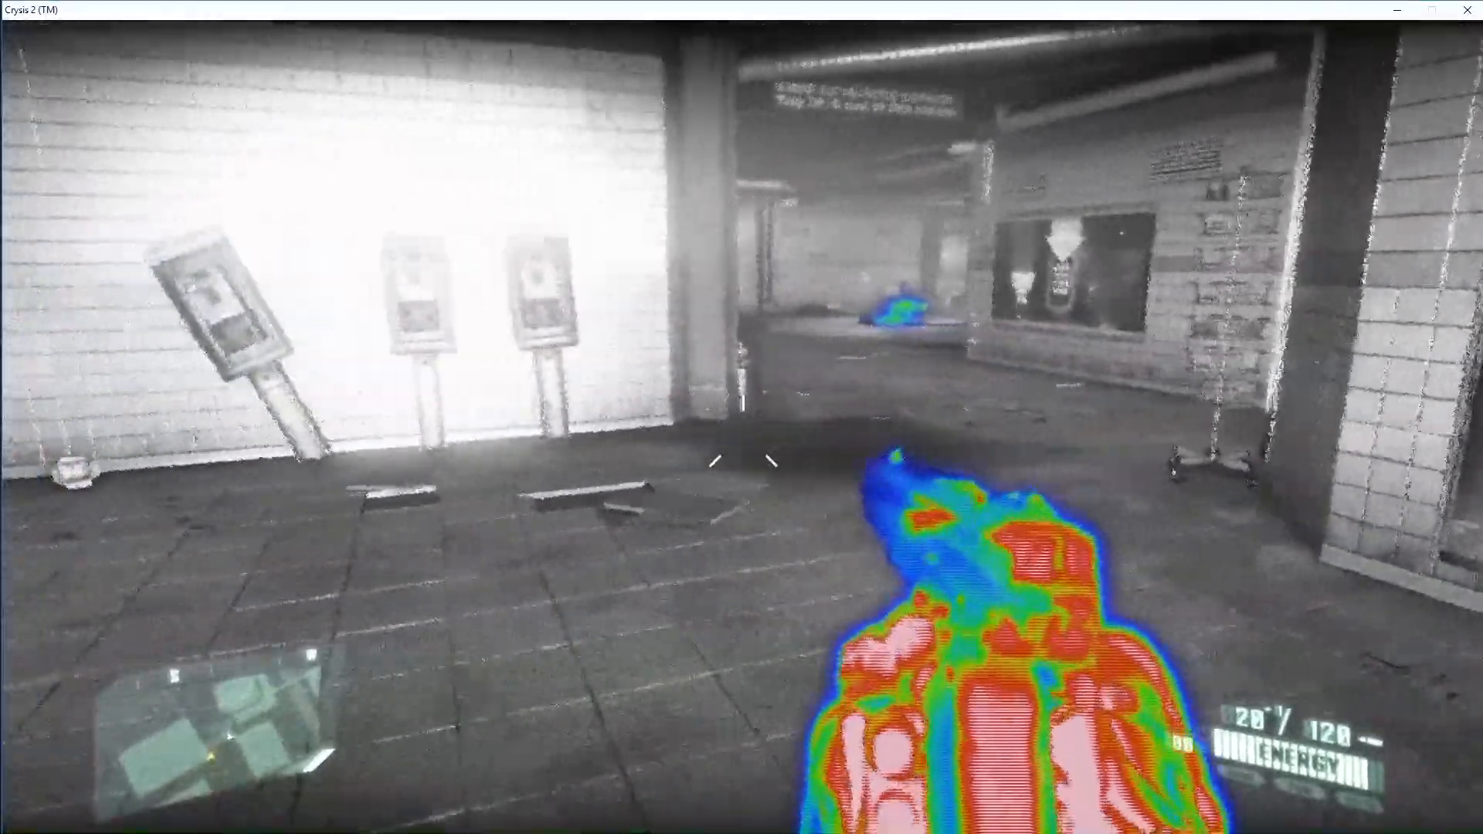
key("w")
key("n")
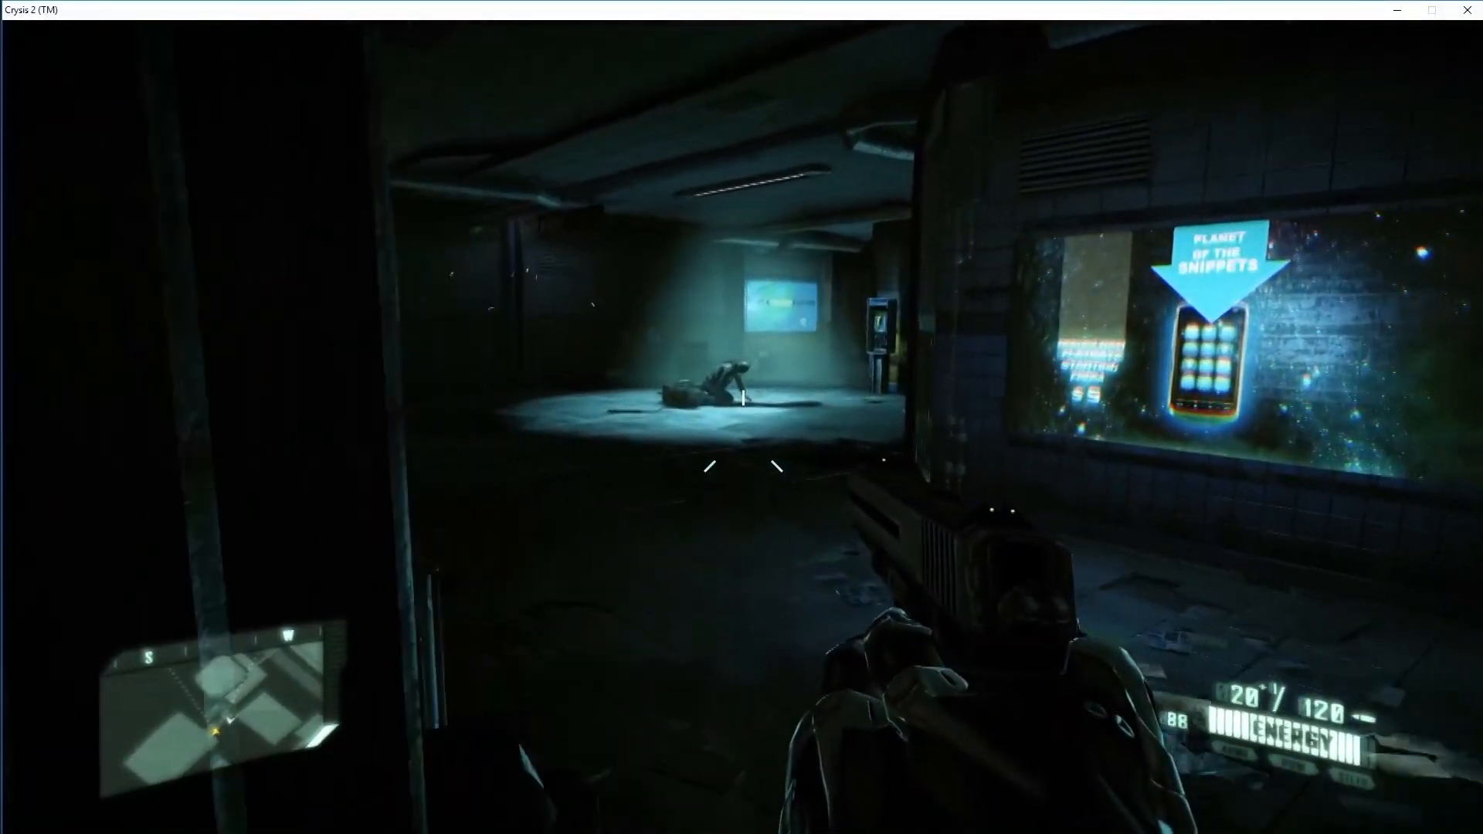
key("w")
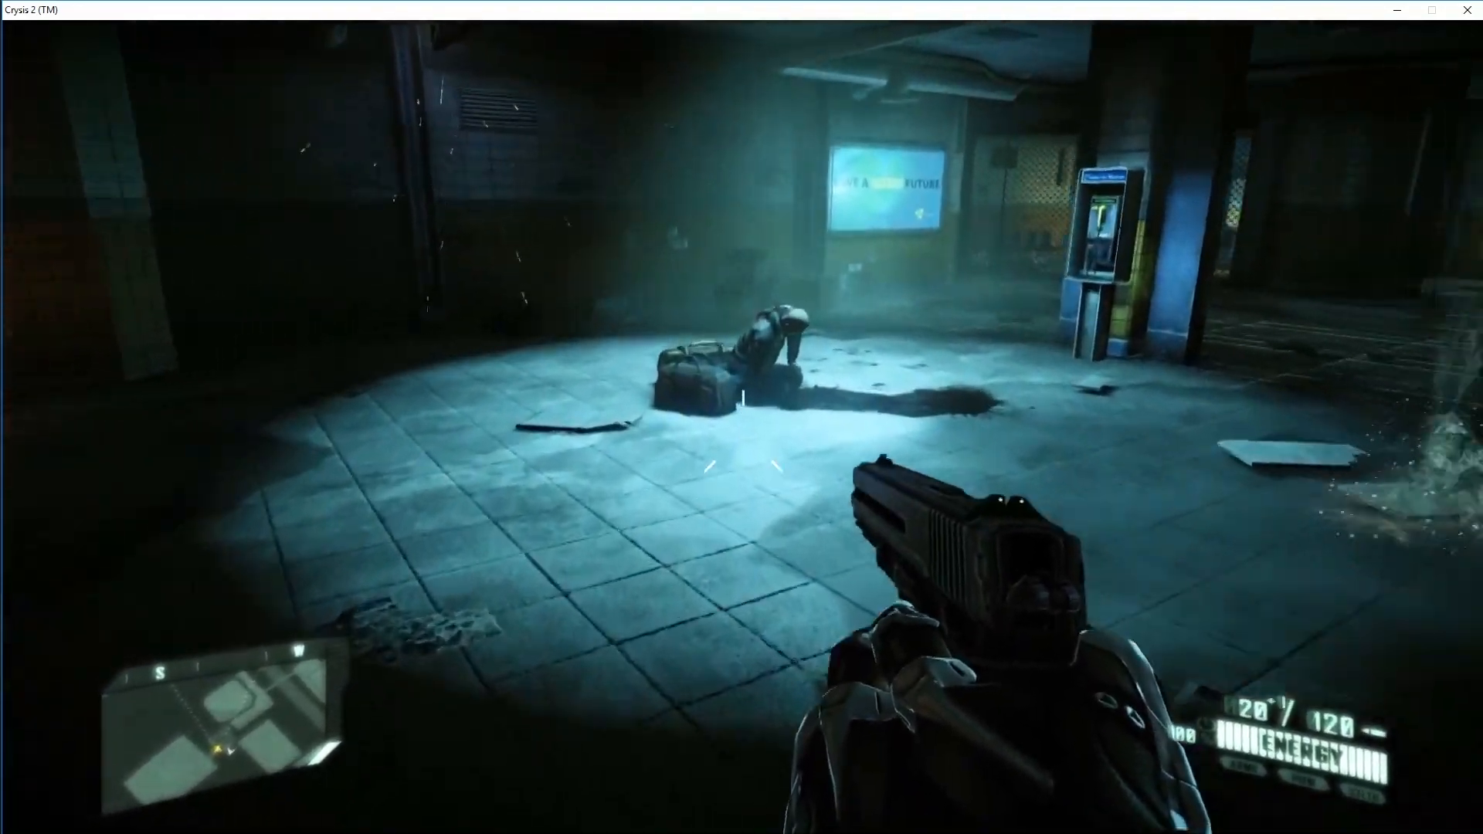
key("f")
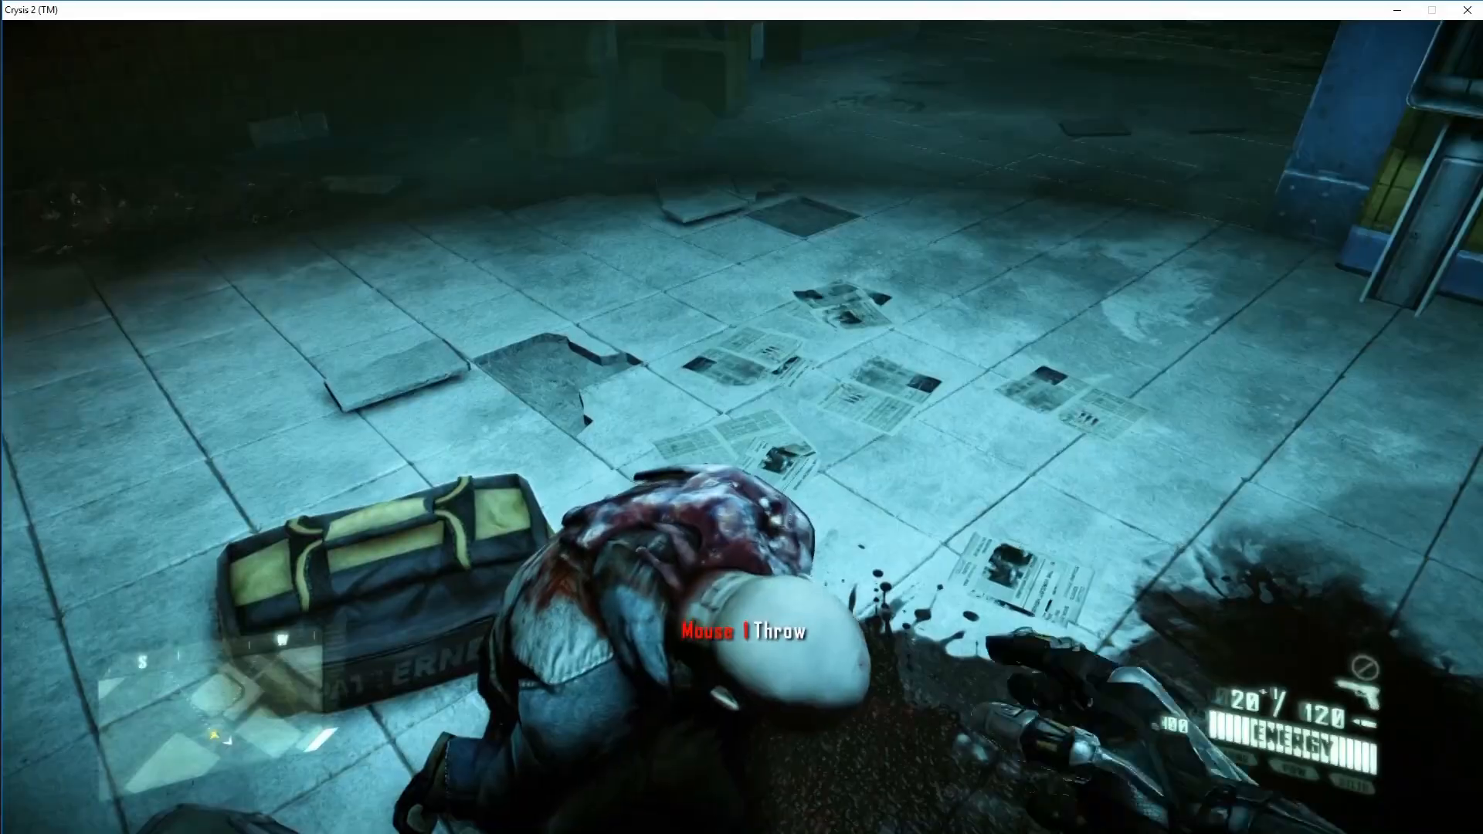
left_click(742, 427)
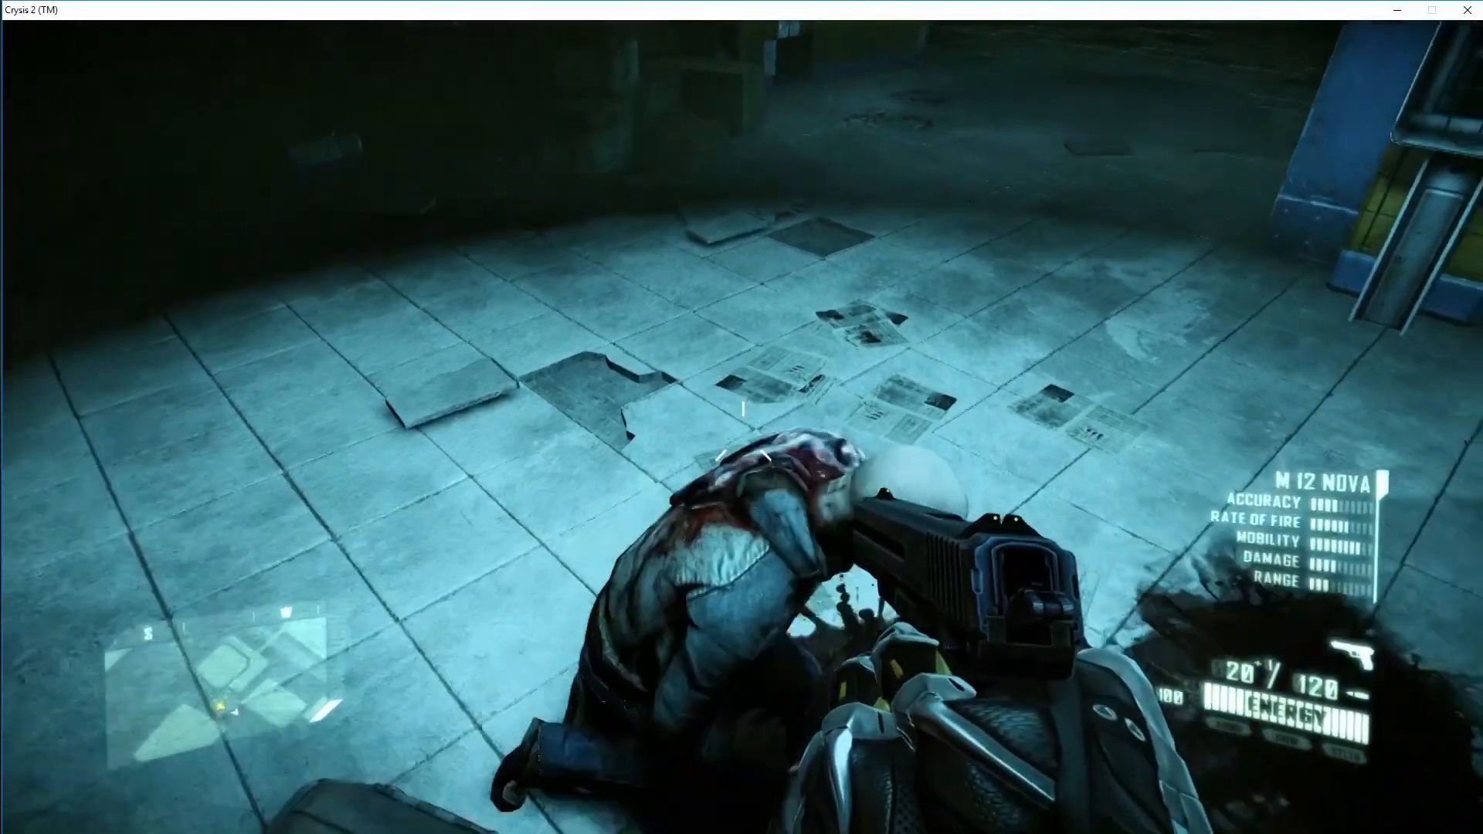
Move on through the station, open the chain-link gate and climb through into the corridor beyond
key("s")
key("w")
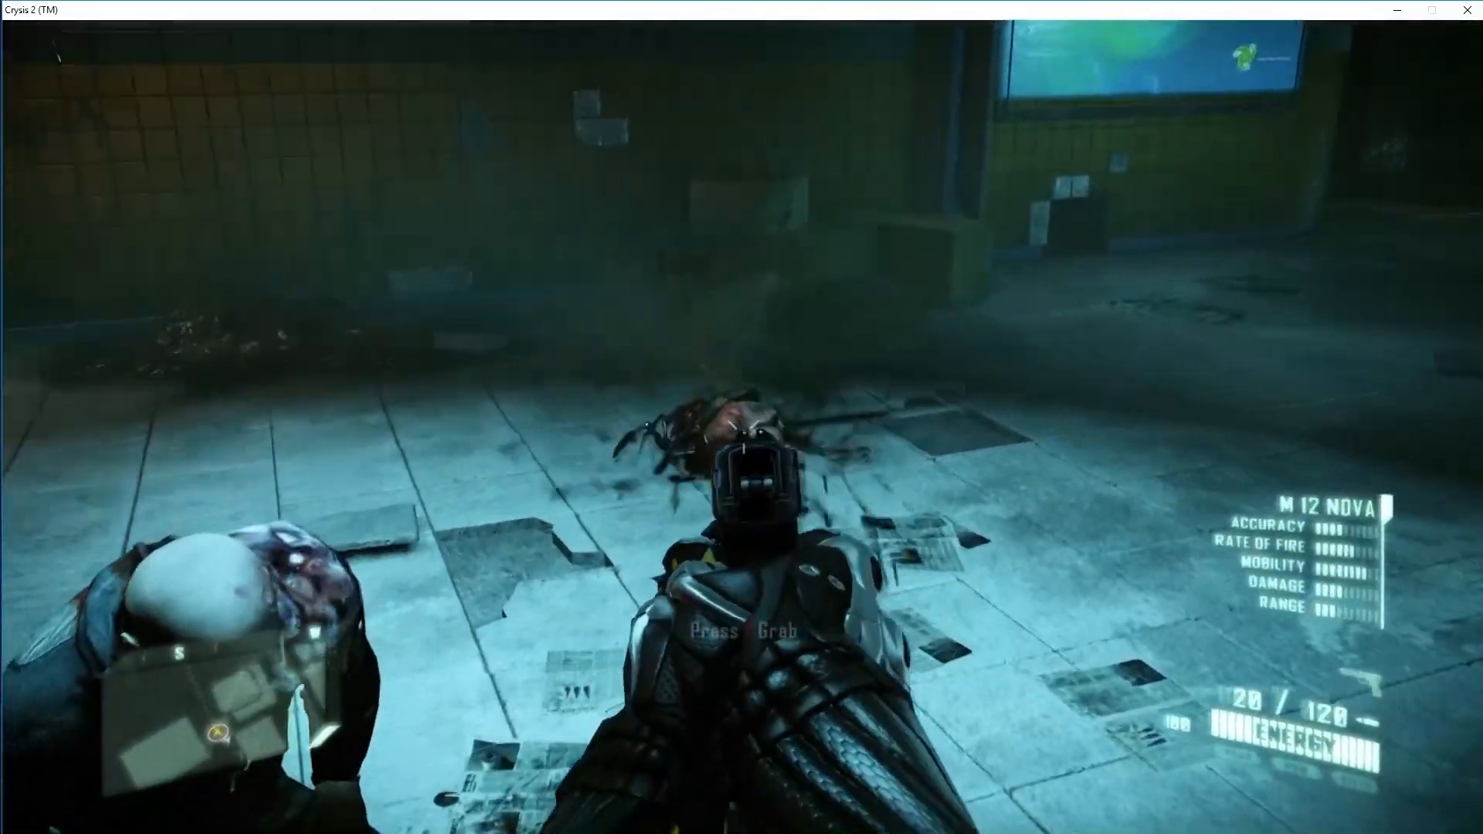
key("w")
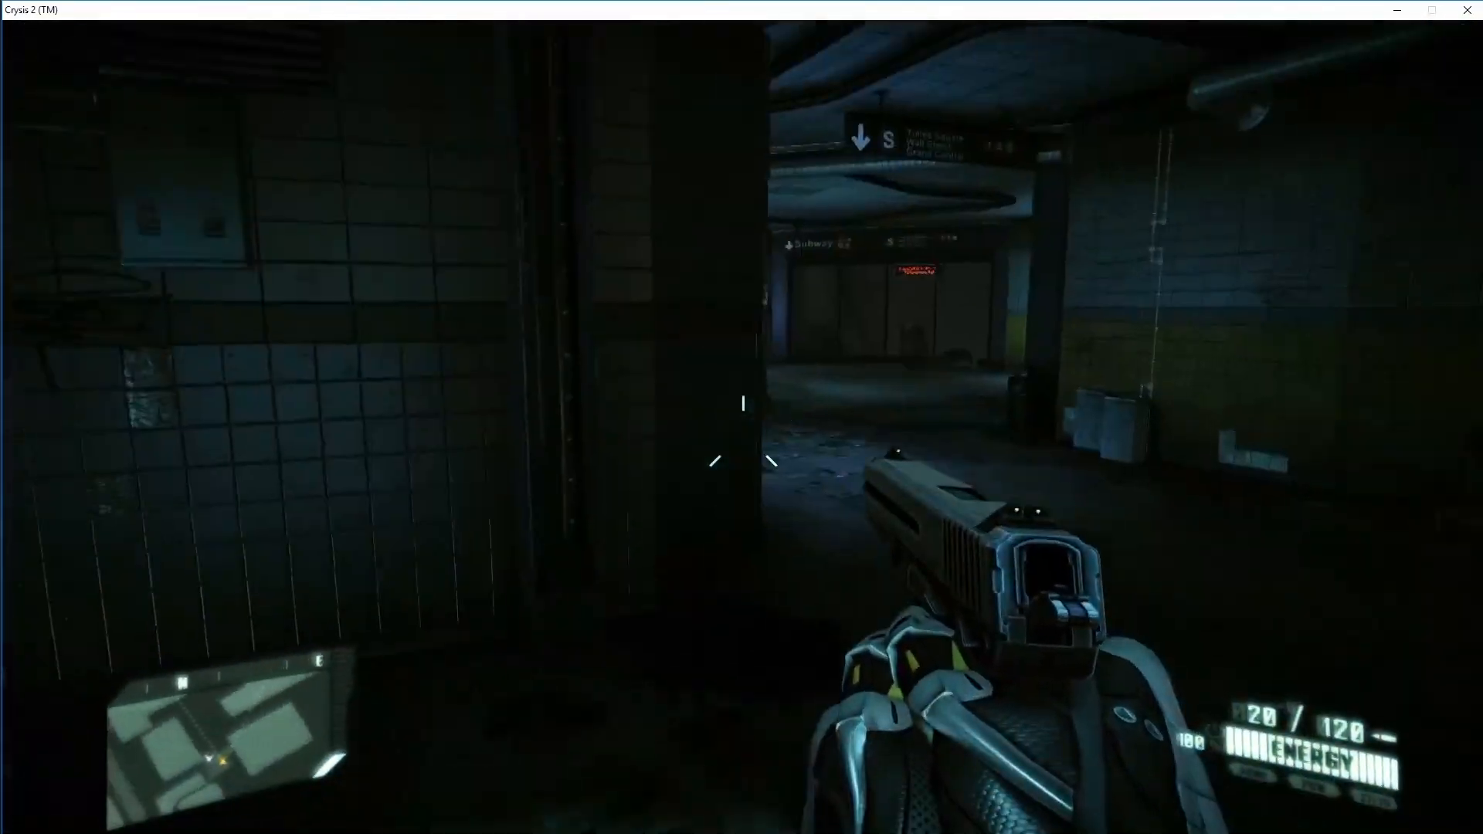
key("w")
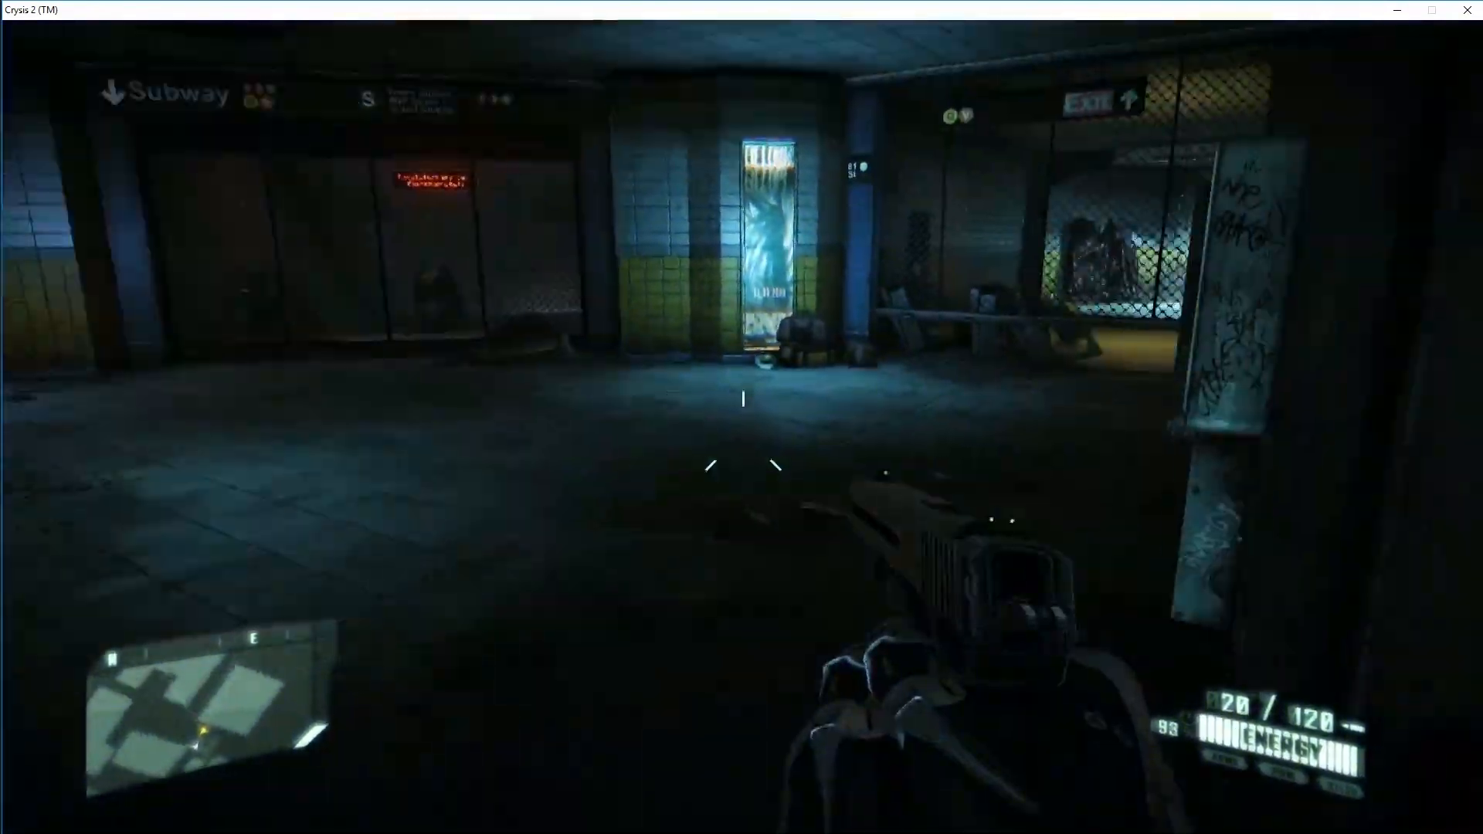
key("w")
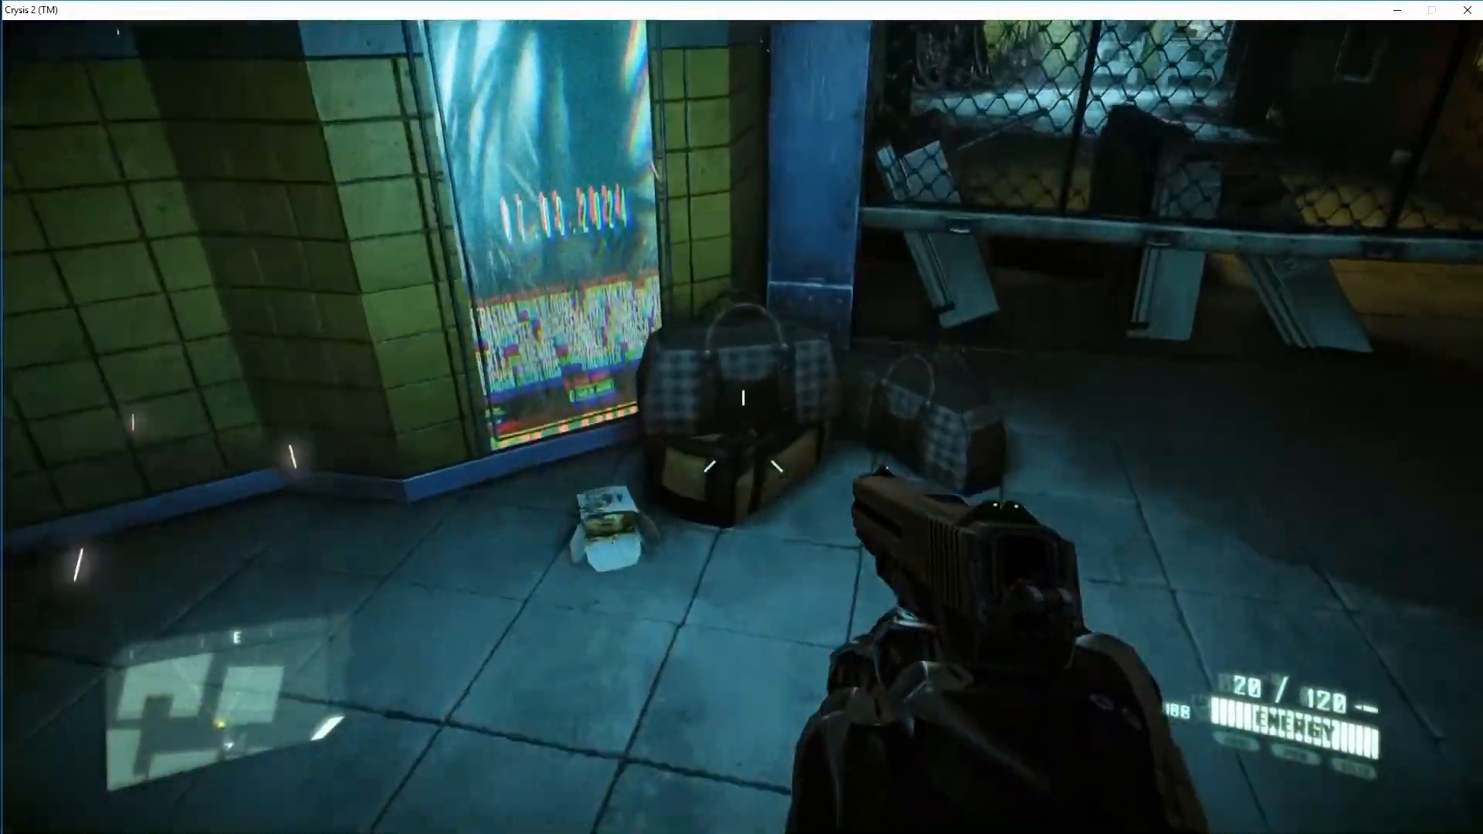
key("w")
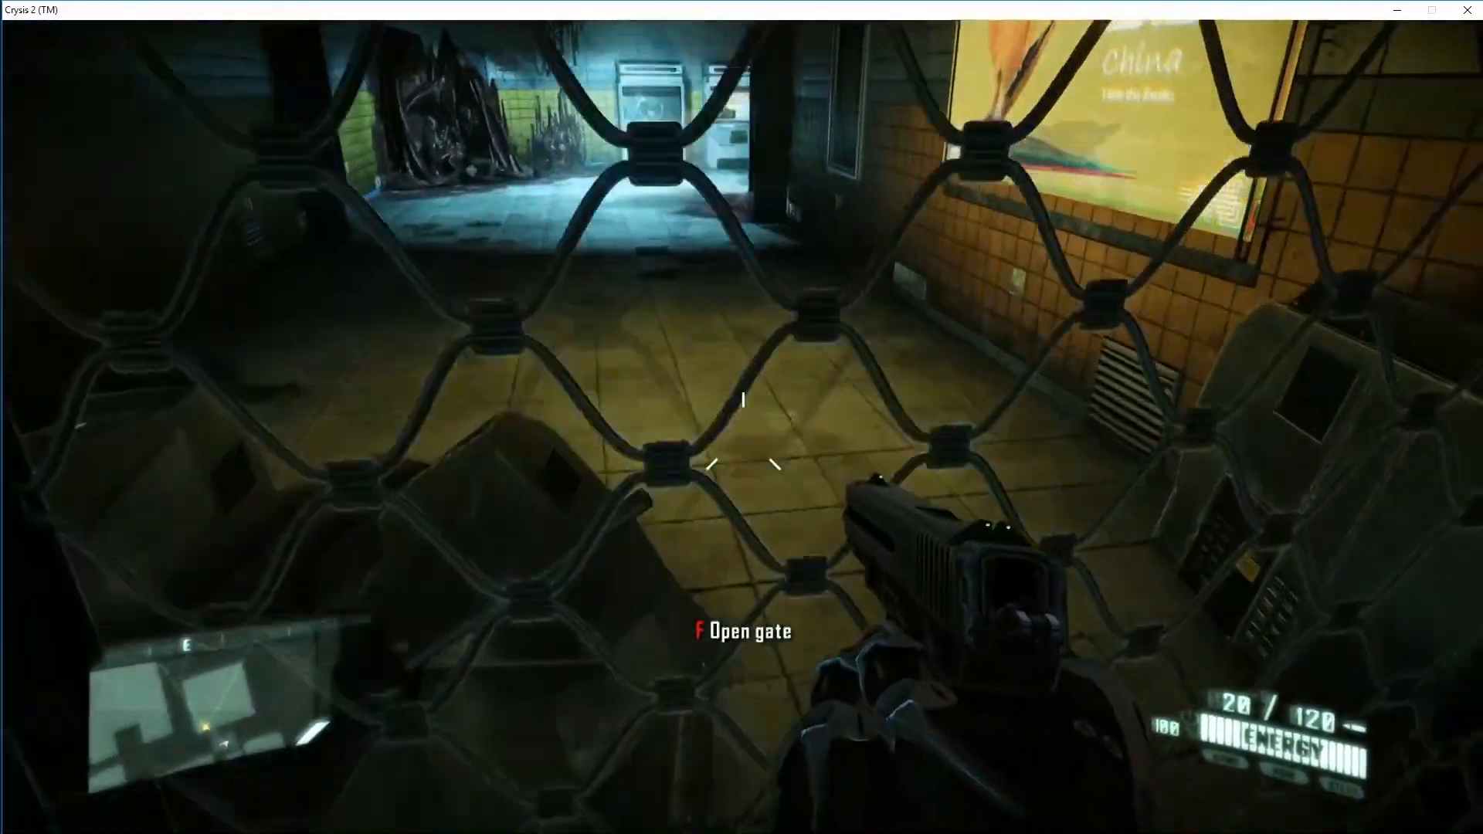
key("f")
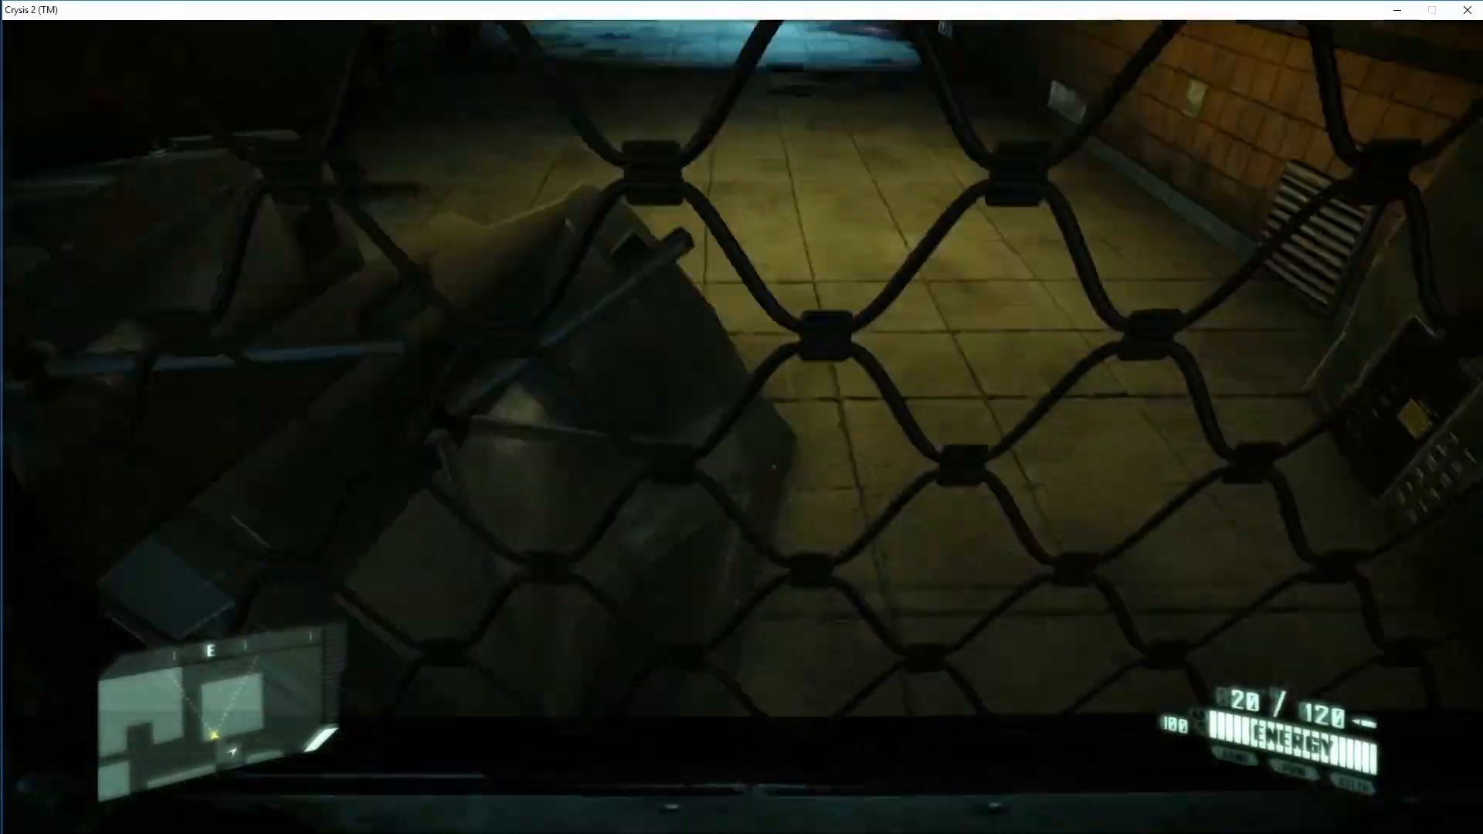
key("w")
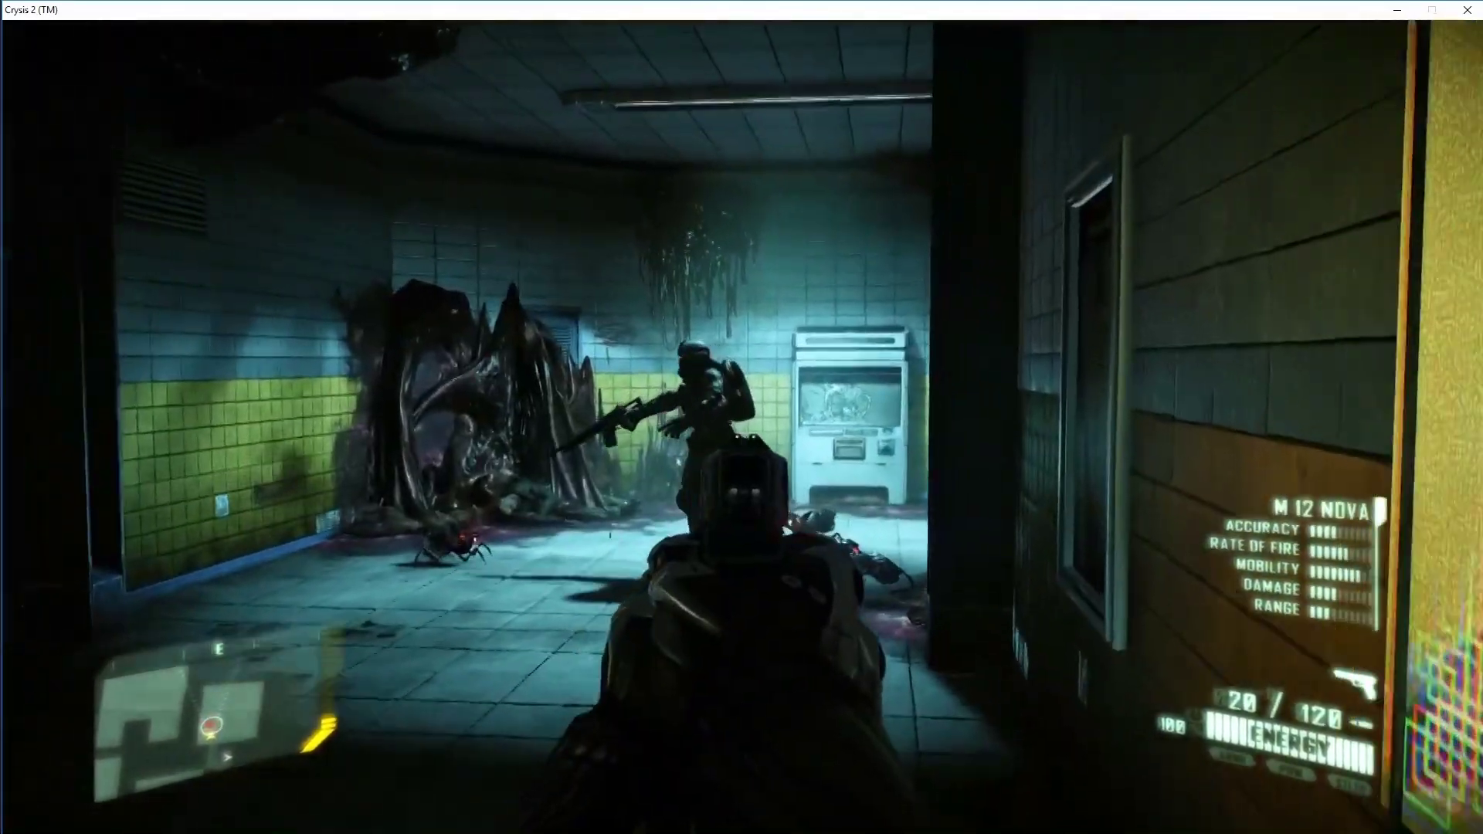
Engage the soldier and alien bugs with the pistol while advancing on them
left_click(742, 430)
key("w")
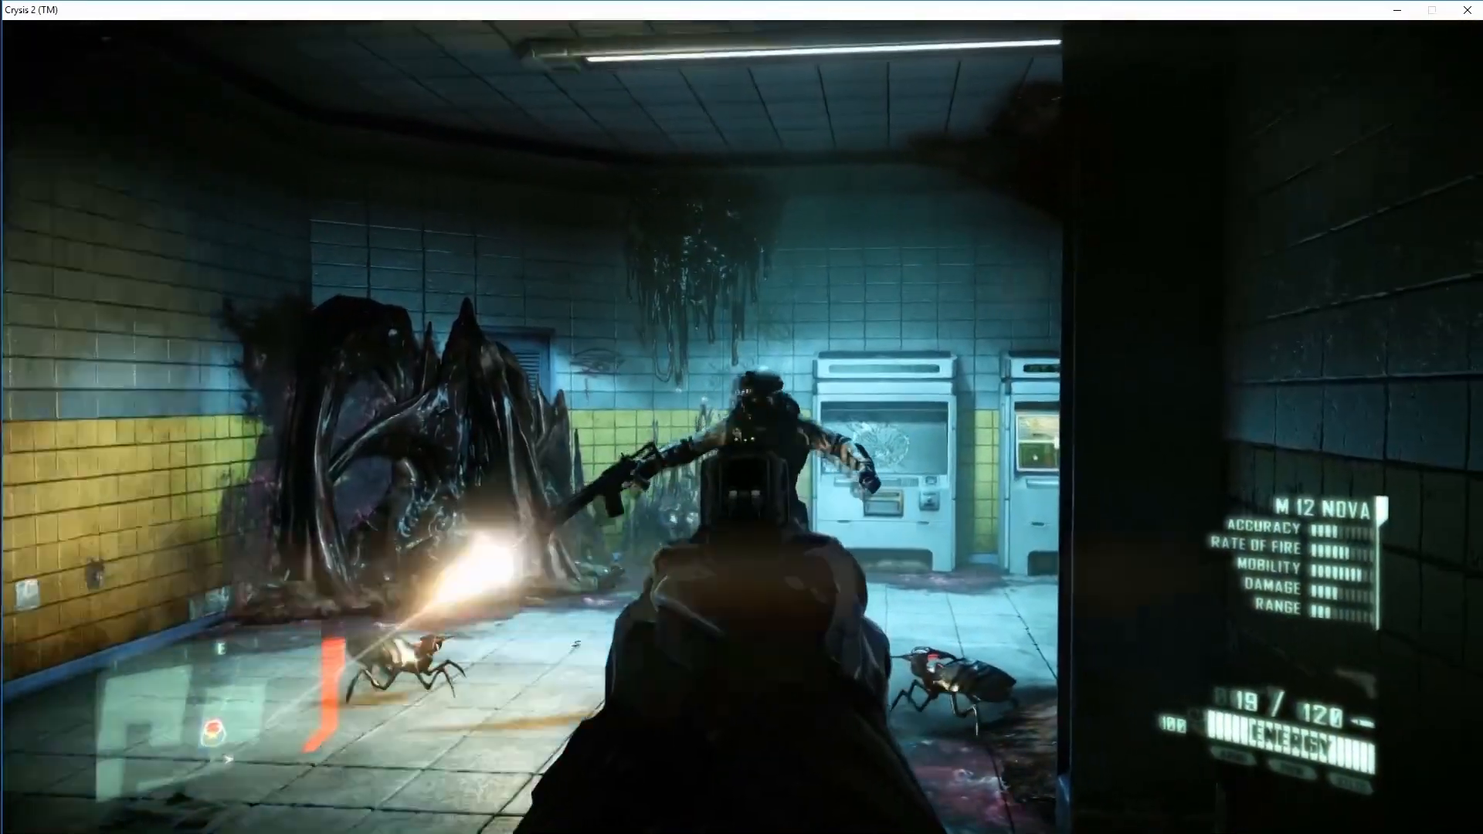
left_click(742, 429)
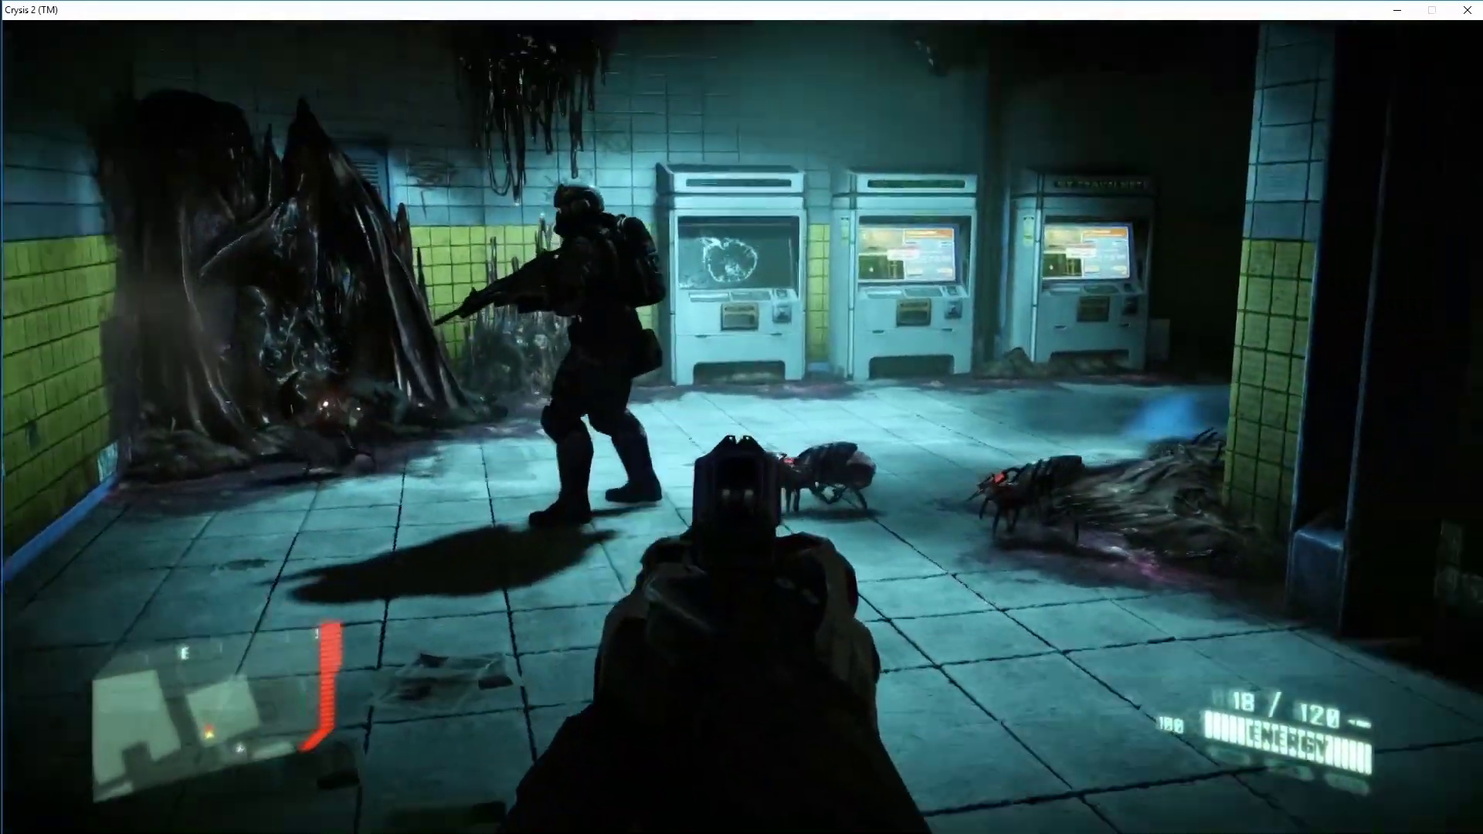
key("w")
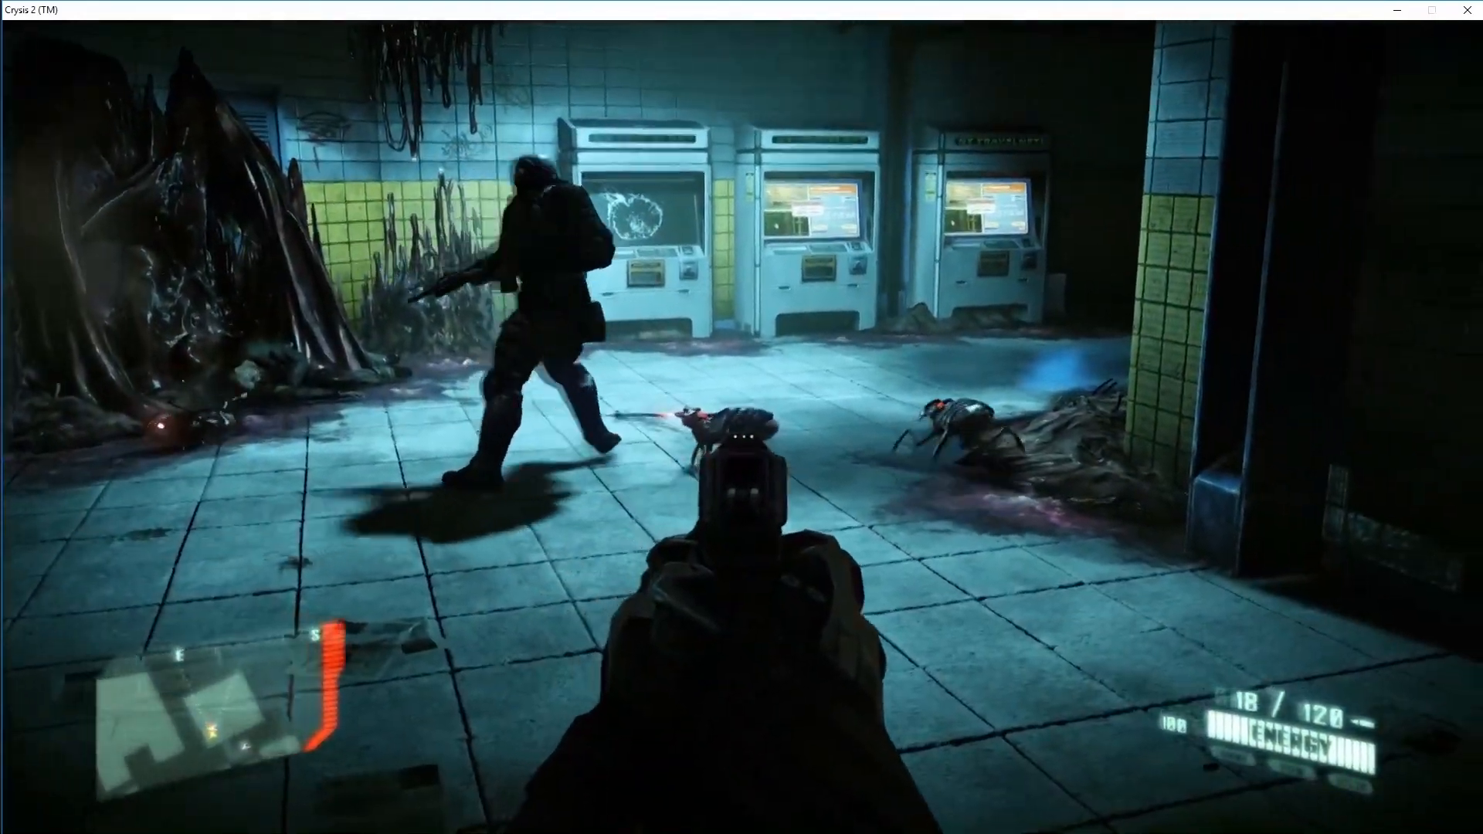
left_click(741, 429)
left_click(742, 429)
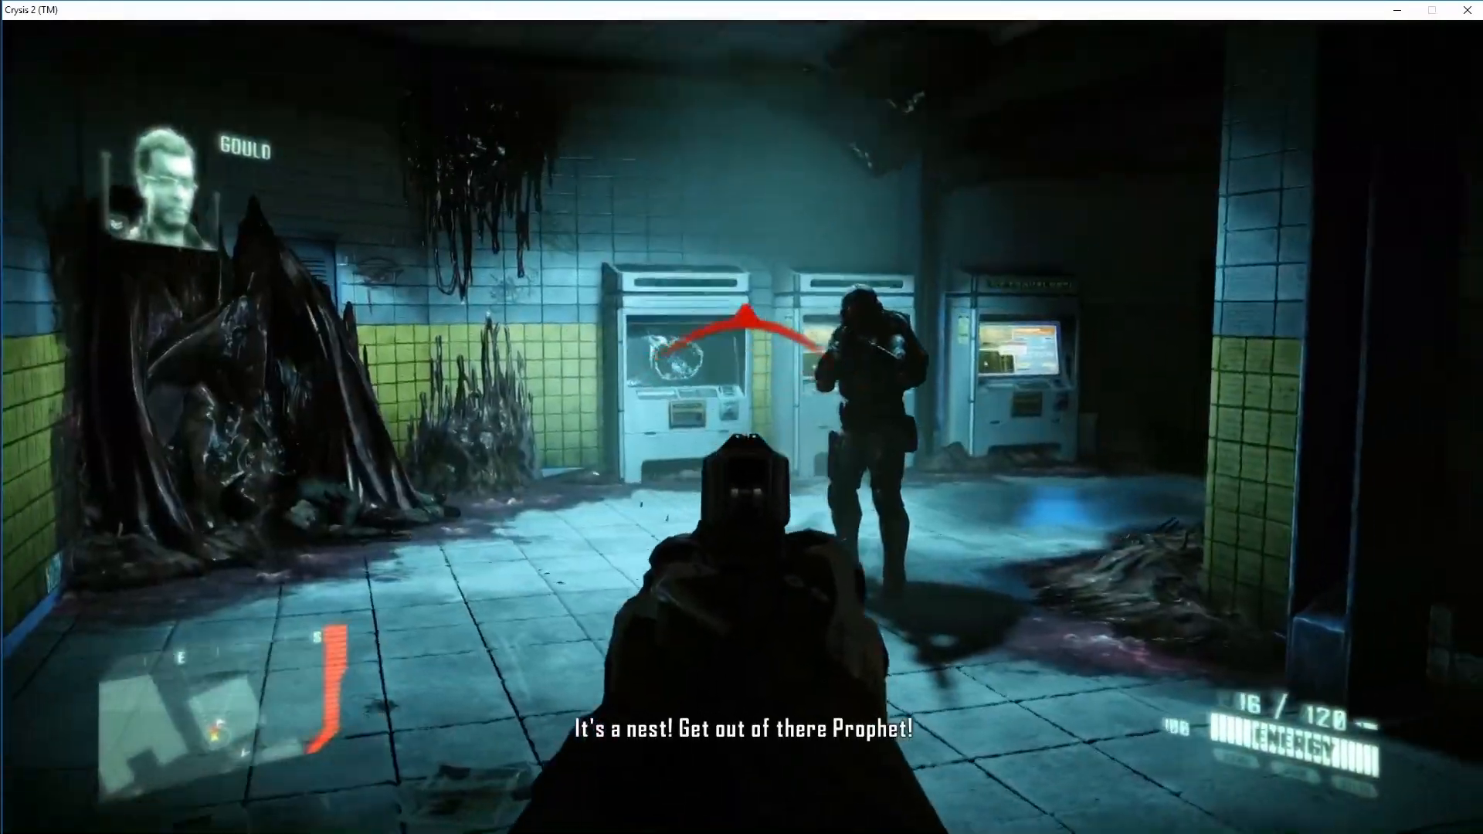
Finish off the fleeing soldier under fire and walk up to his fallen body
key("w")
left_click(741, 429)
left_click(742, 428)
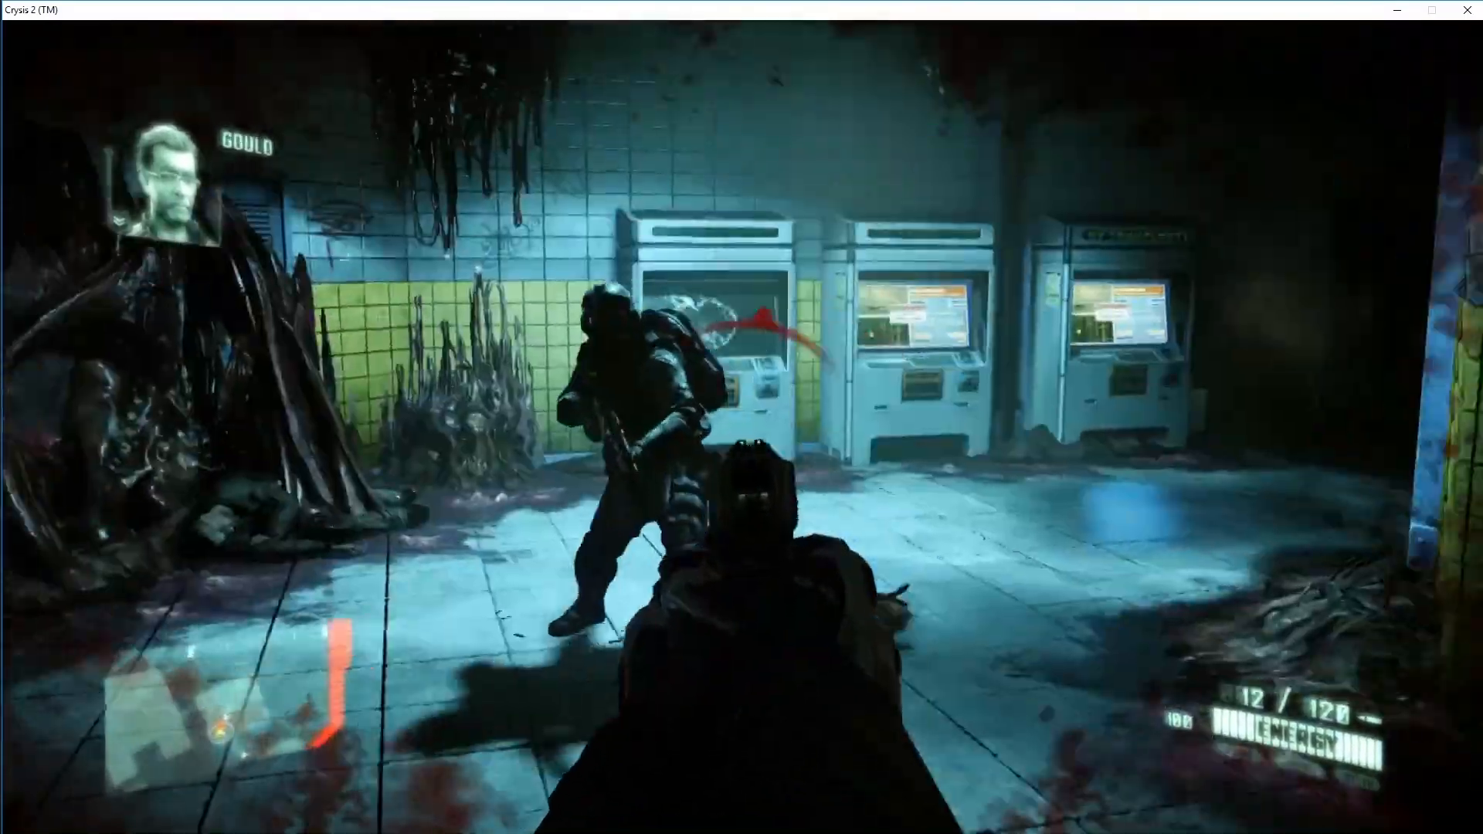
left_click(741, 428)
key("w")
key("w")
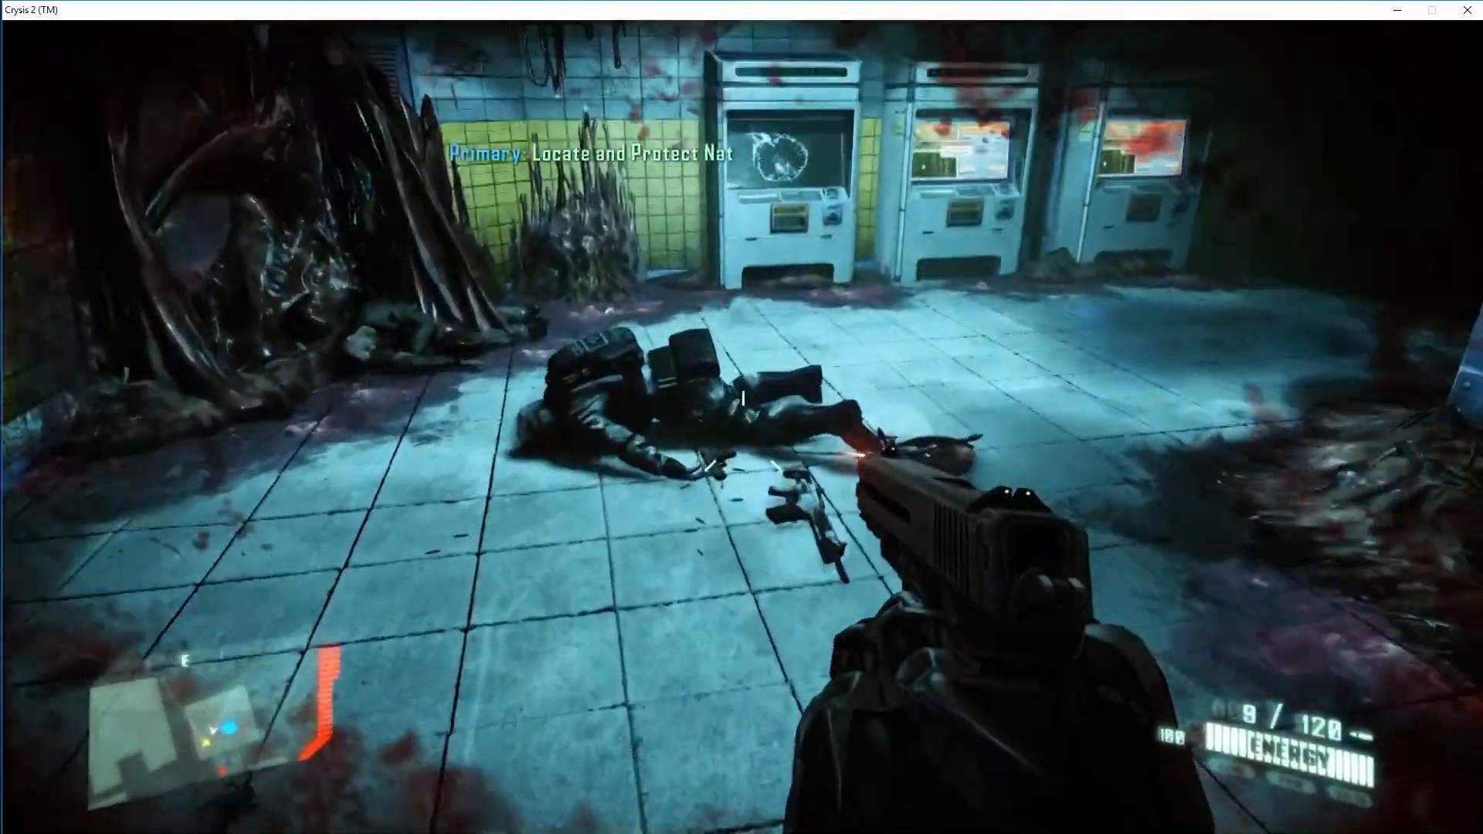
key("w")
key("w")
Fire into the dark corridor ahead and advance up to the lockers
left_click(742, 430)
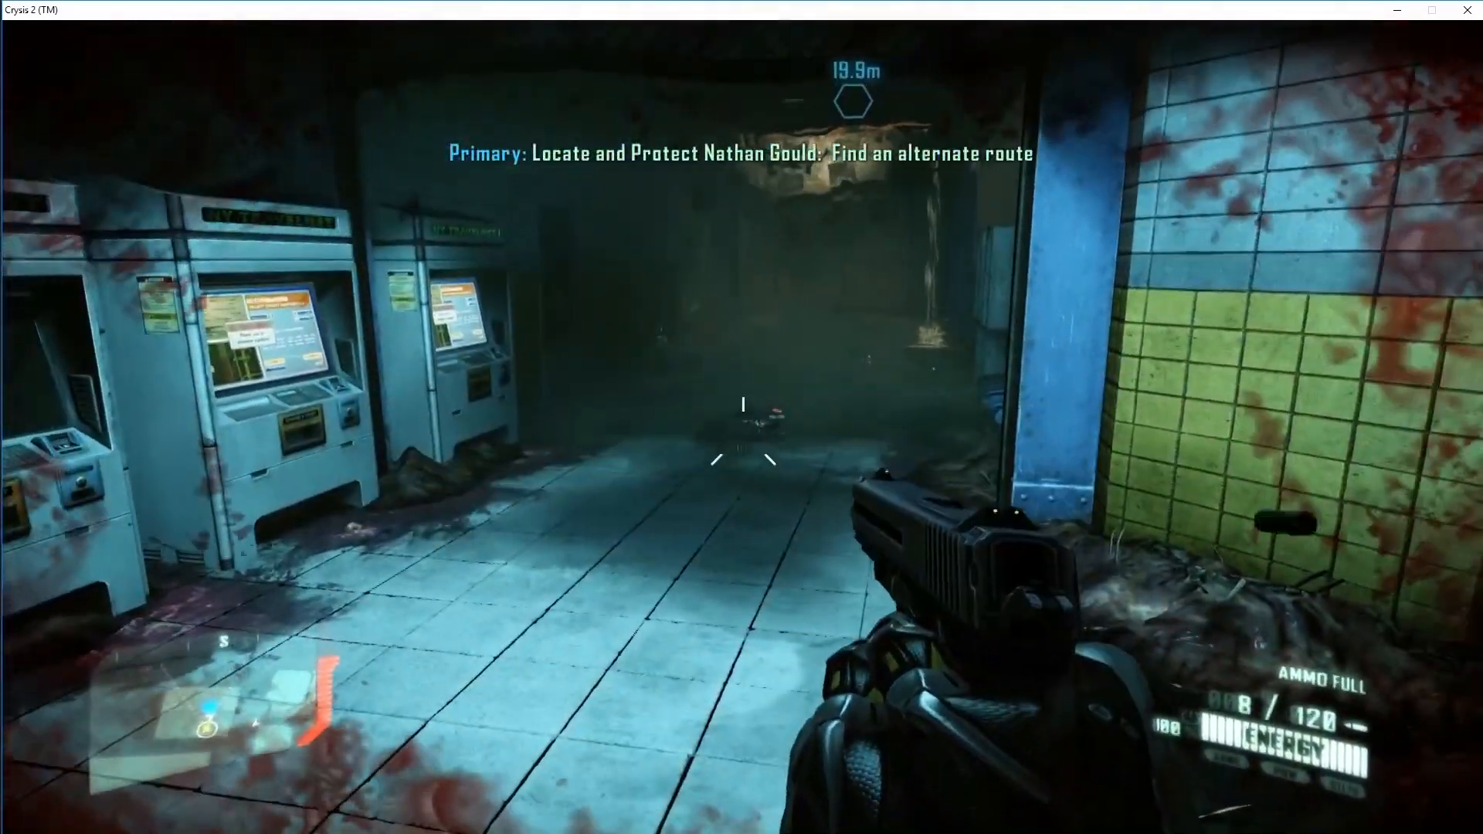
left_click(742, 429)
left_click(741, 429)
key("w")
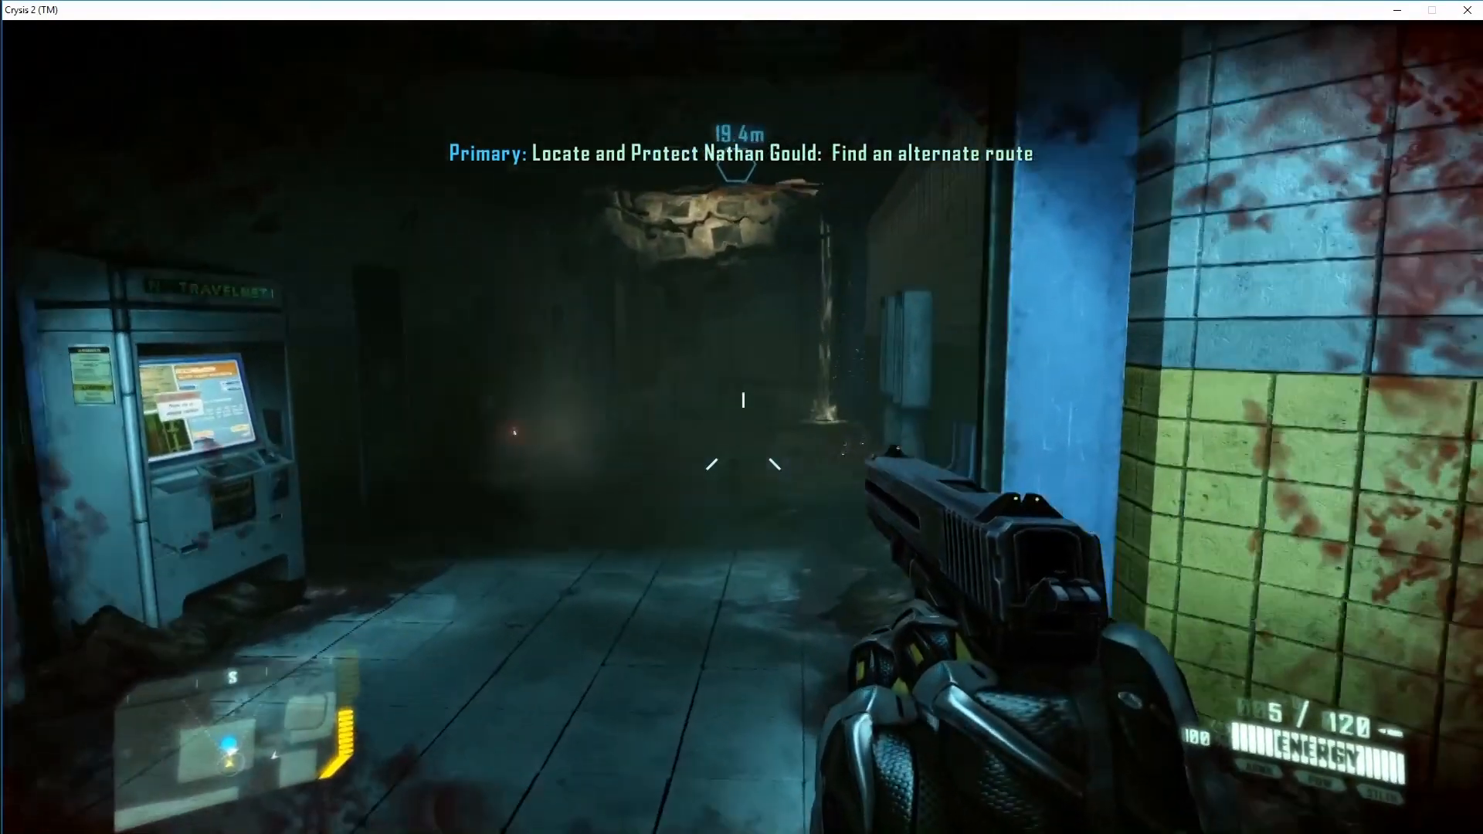
key("w")
right_click(742, 429)
key("w")
left_click(742, 430)
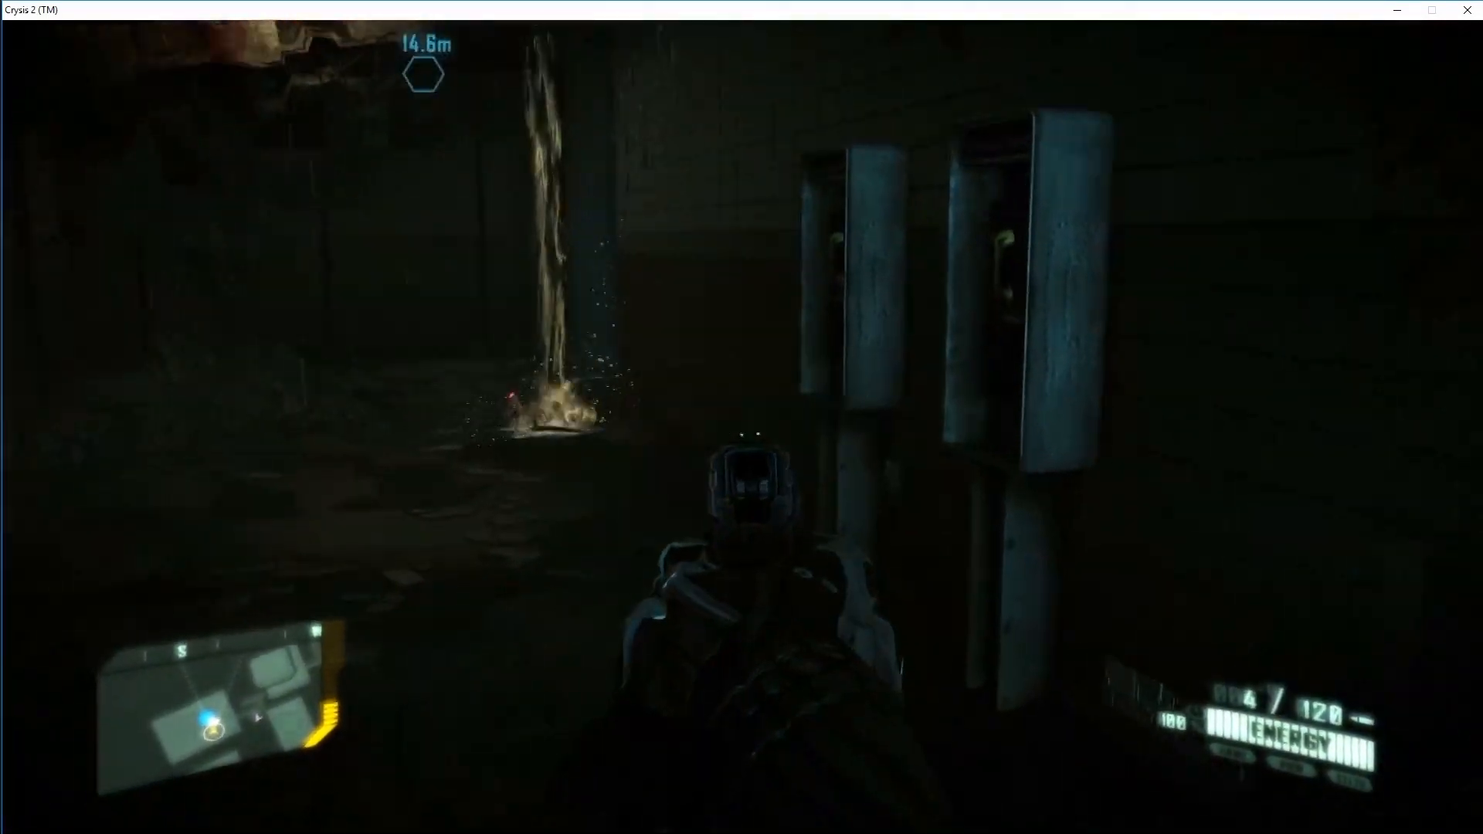
key("w")
left_click(743, 429)
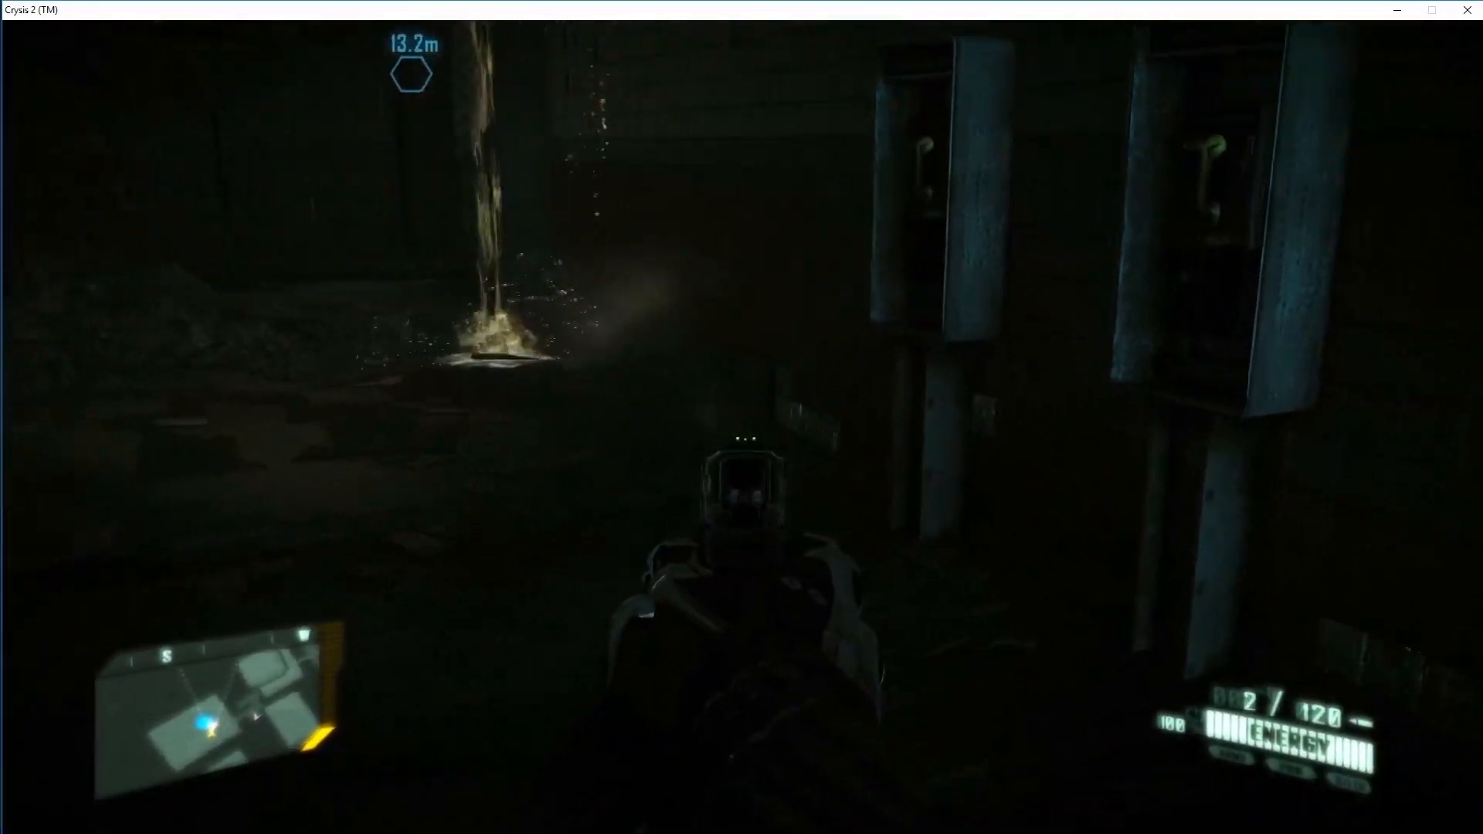
Jump up through the ceiling hole into the room above and cover the hole from the top
key("w")
key("w")
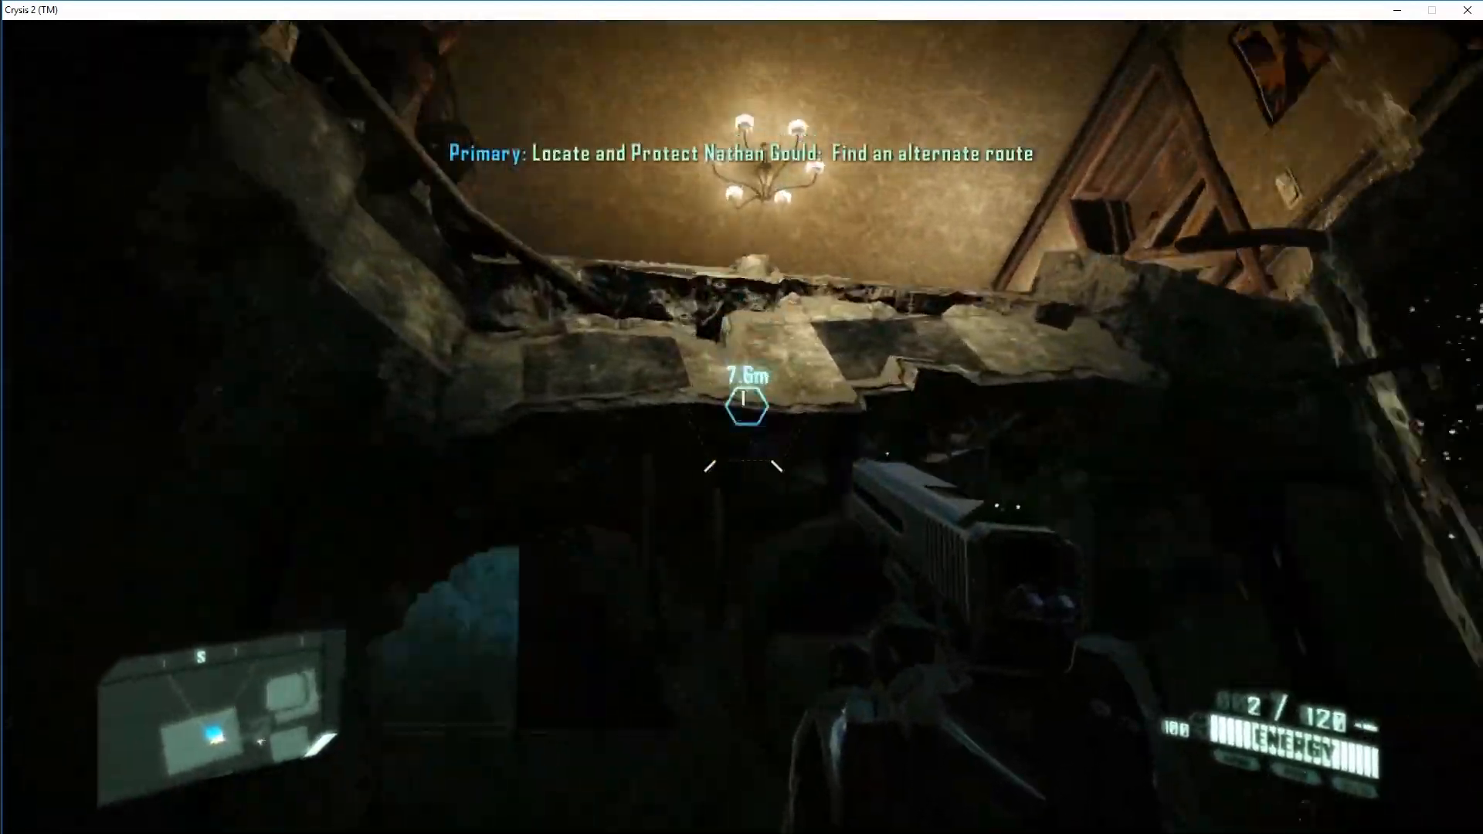
key("space")
key("w")
key("w")
key("w")
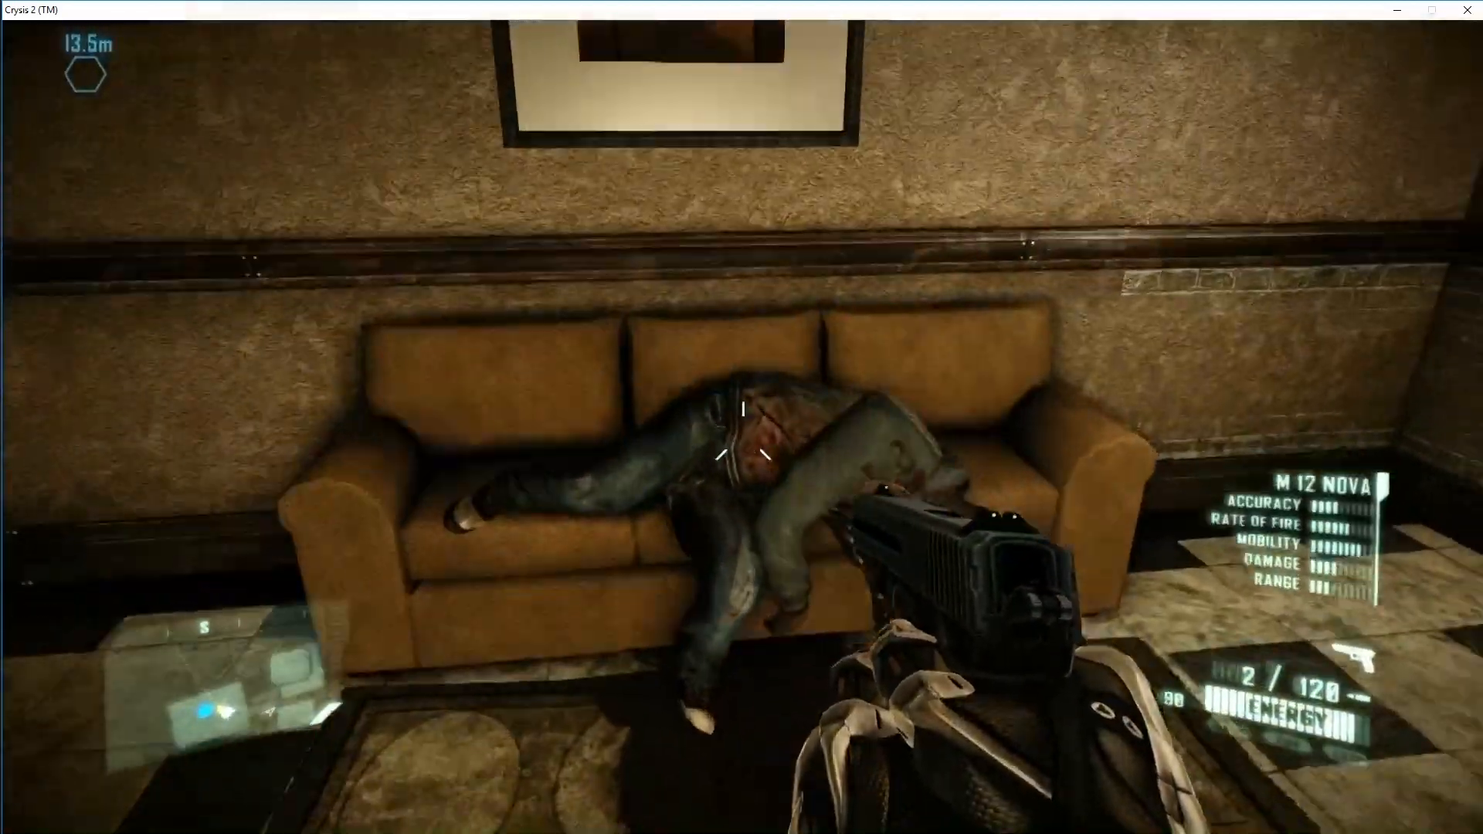
key("w")
key("w")
key("s")
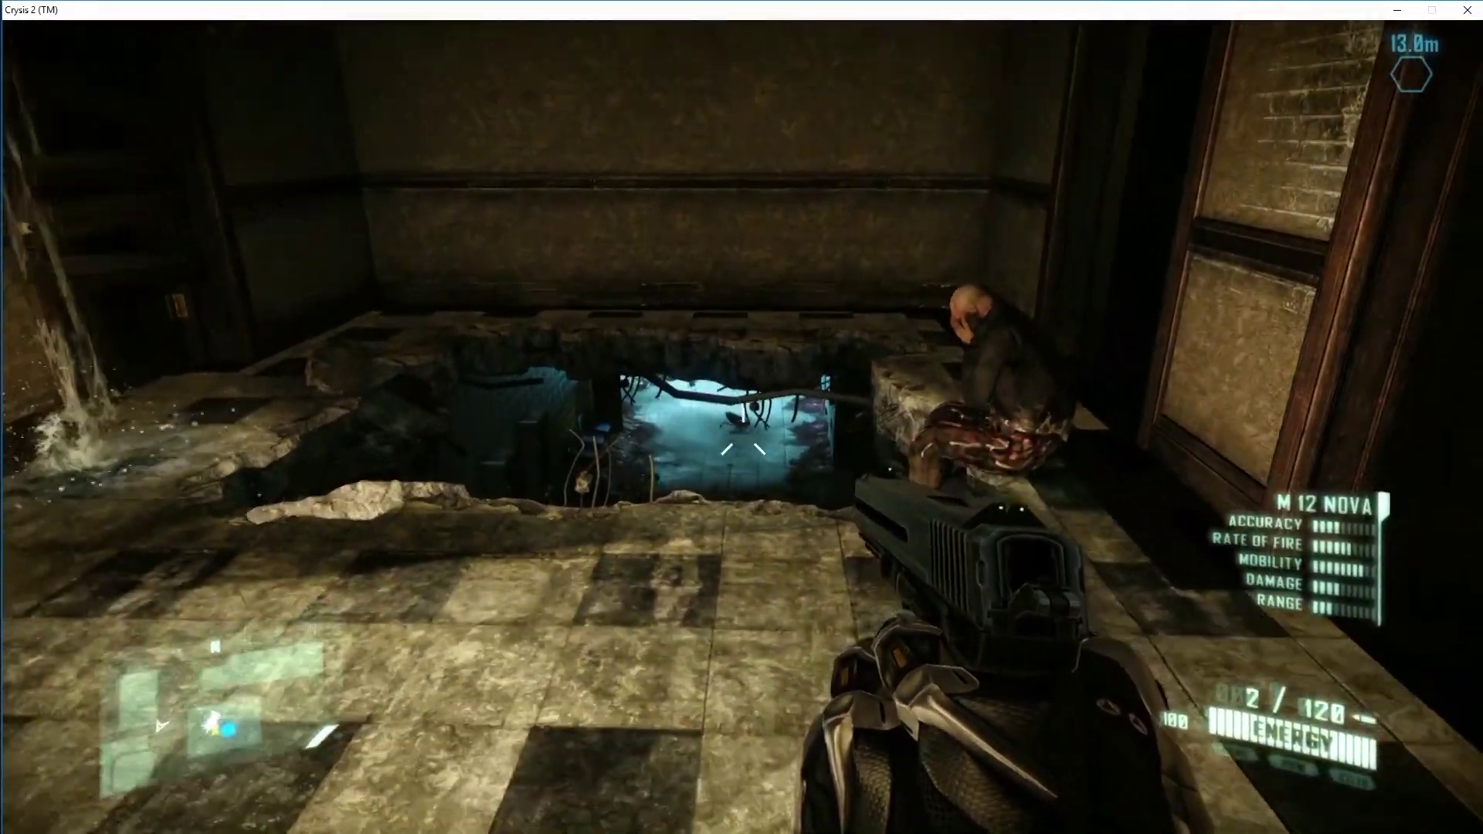
right_click(742, 430)
key("s")
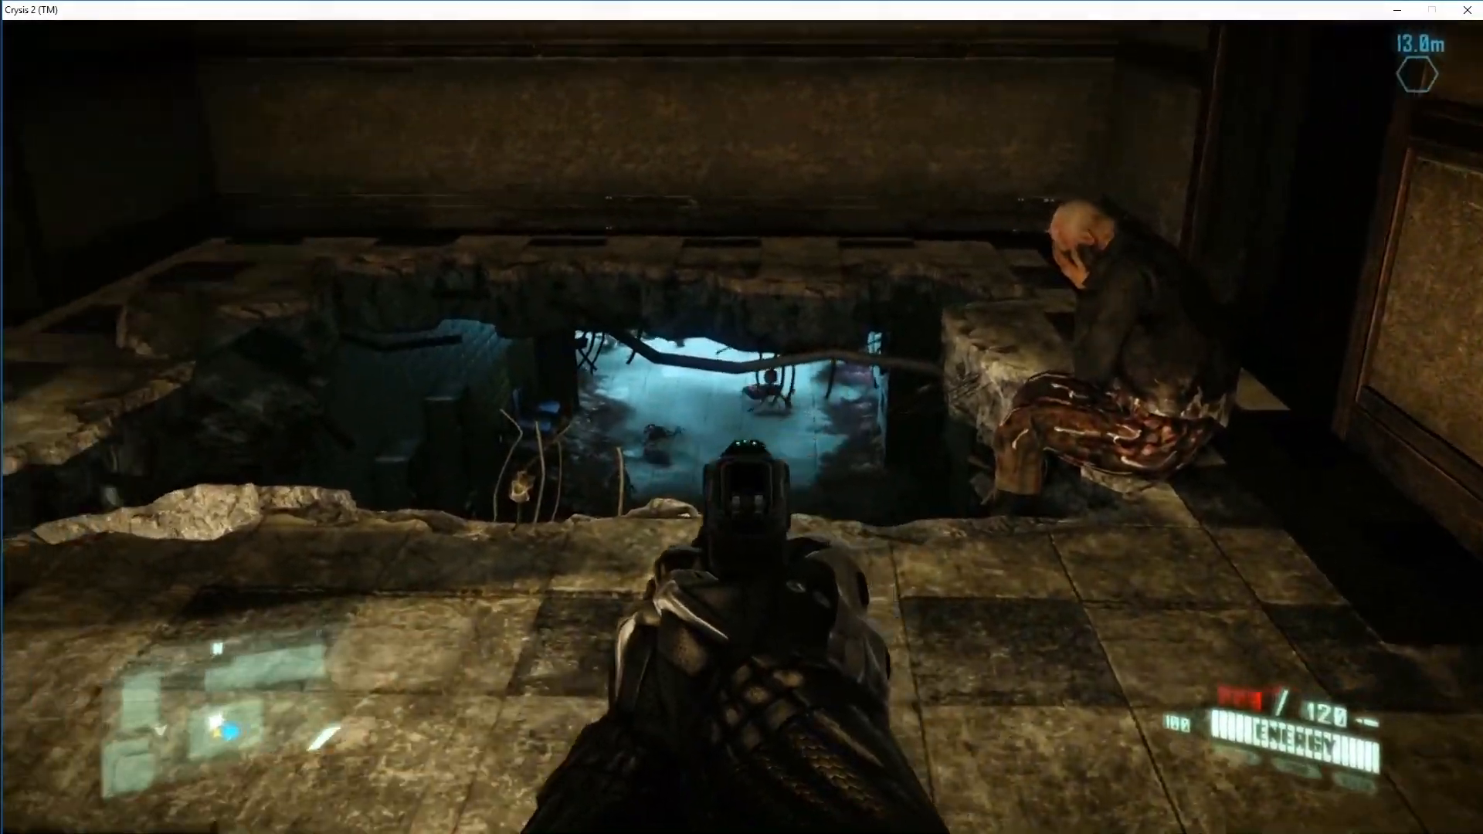
Walk through the hallway and the doorway into the stairwell
key("w")
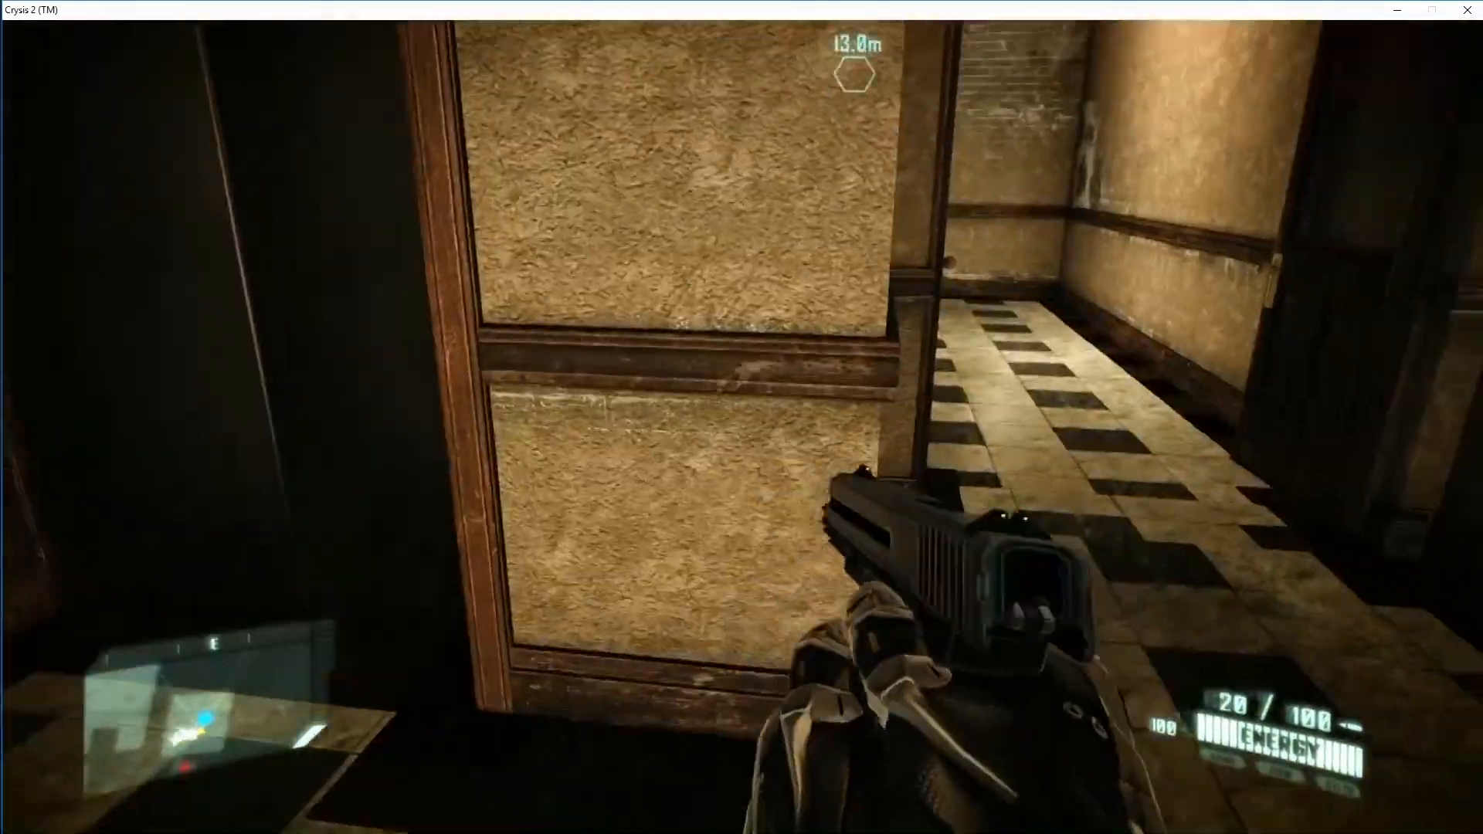
key("w")
key("w")
key("w")
key("w")
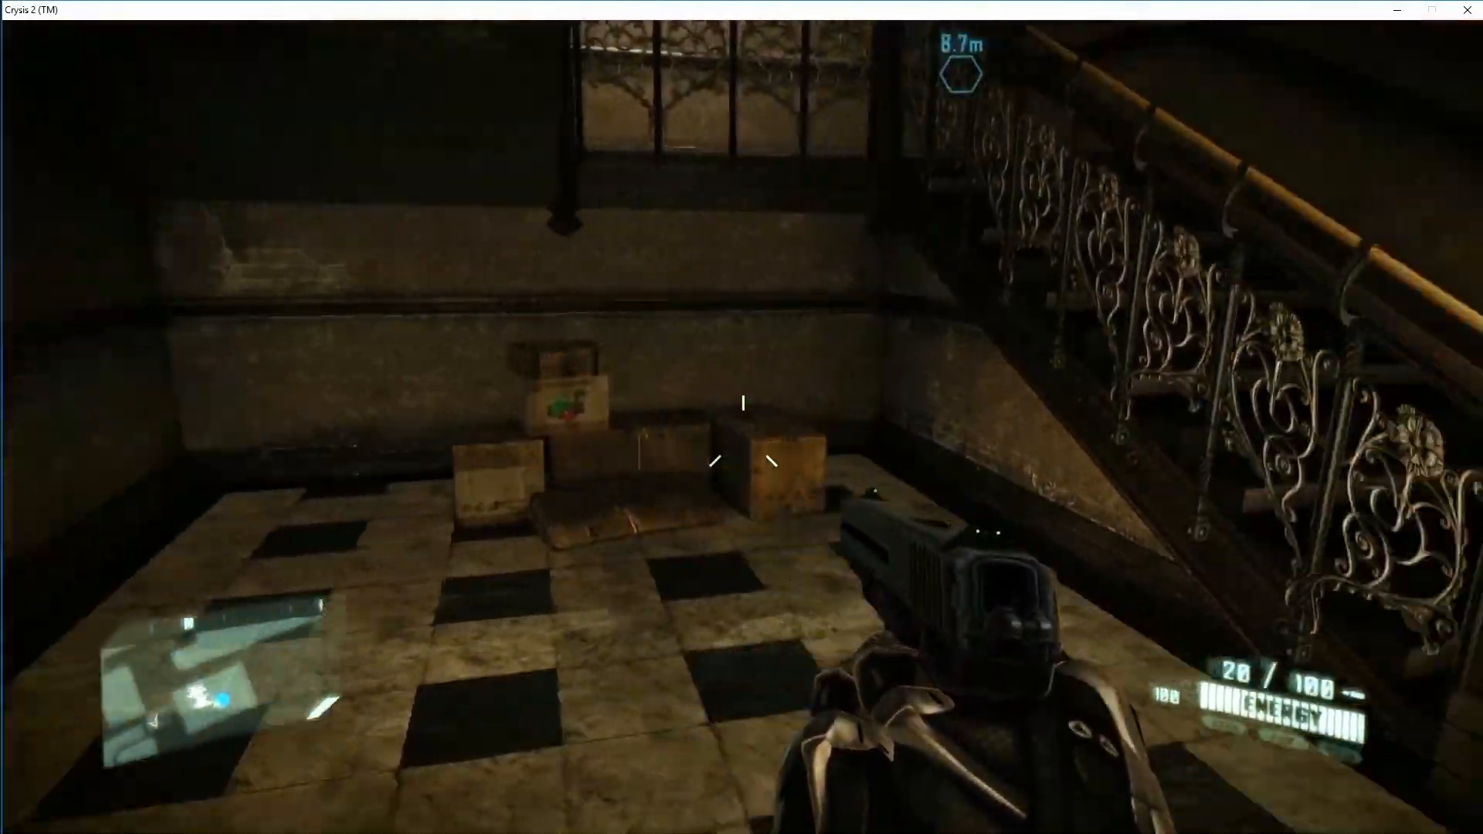
key("w")
key("w")
key("w")
key("w")
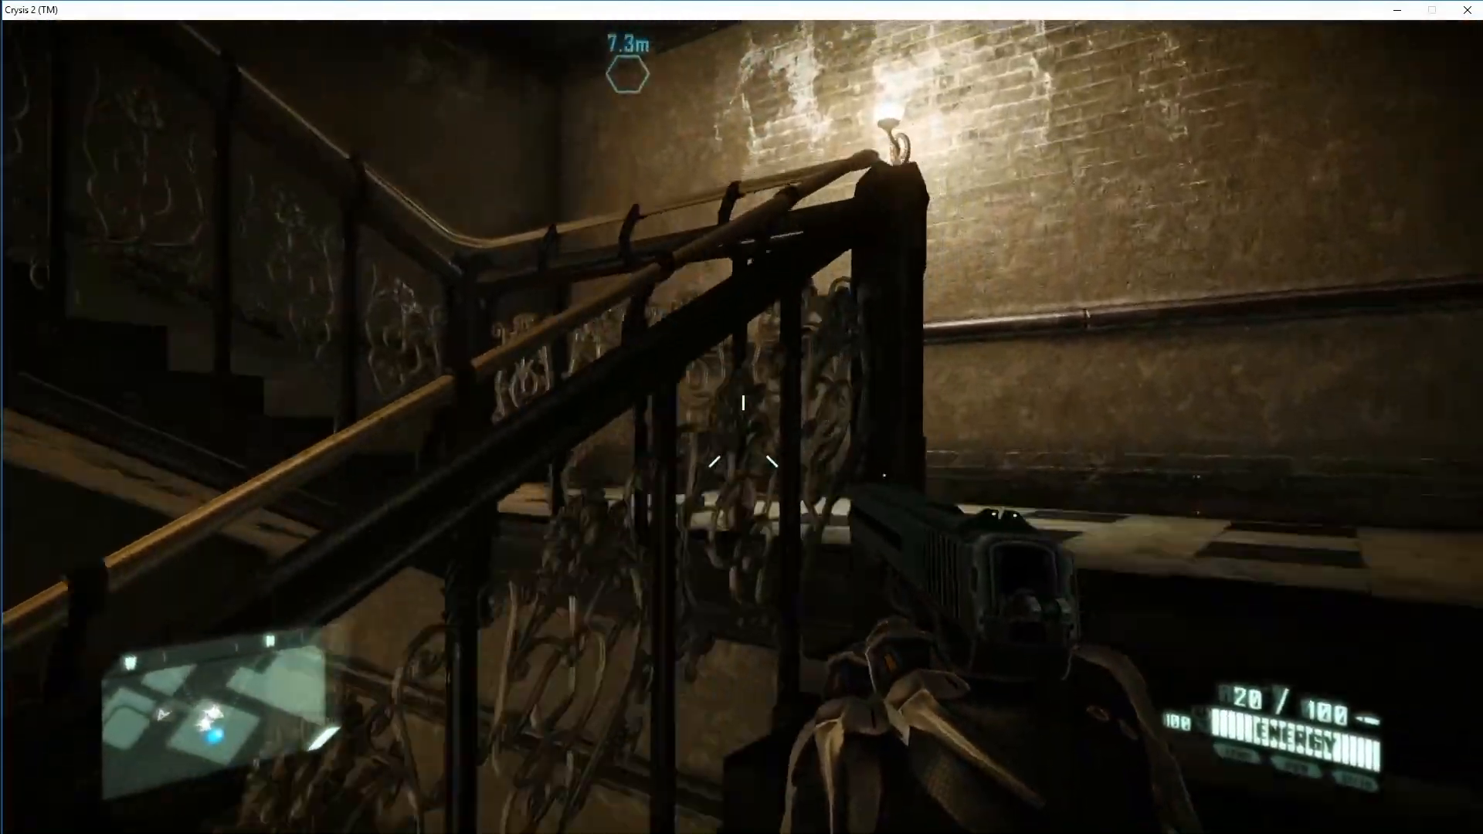
key("w")
key("w")
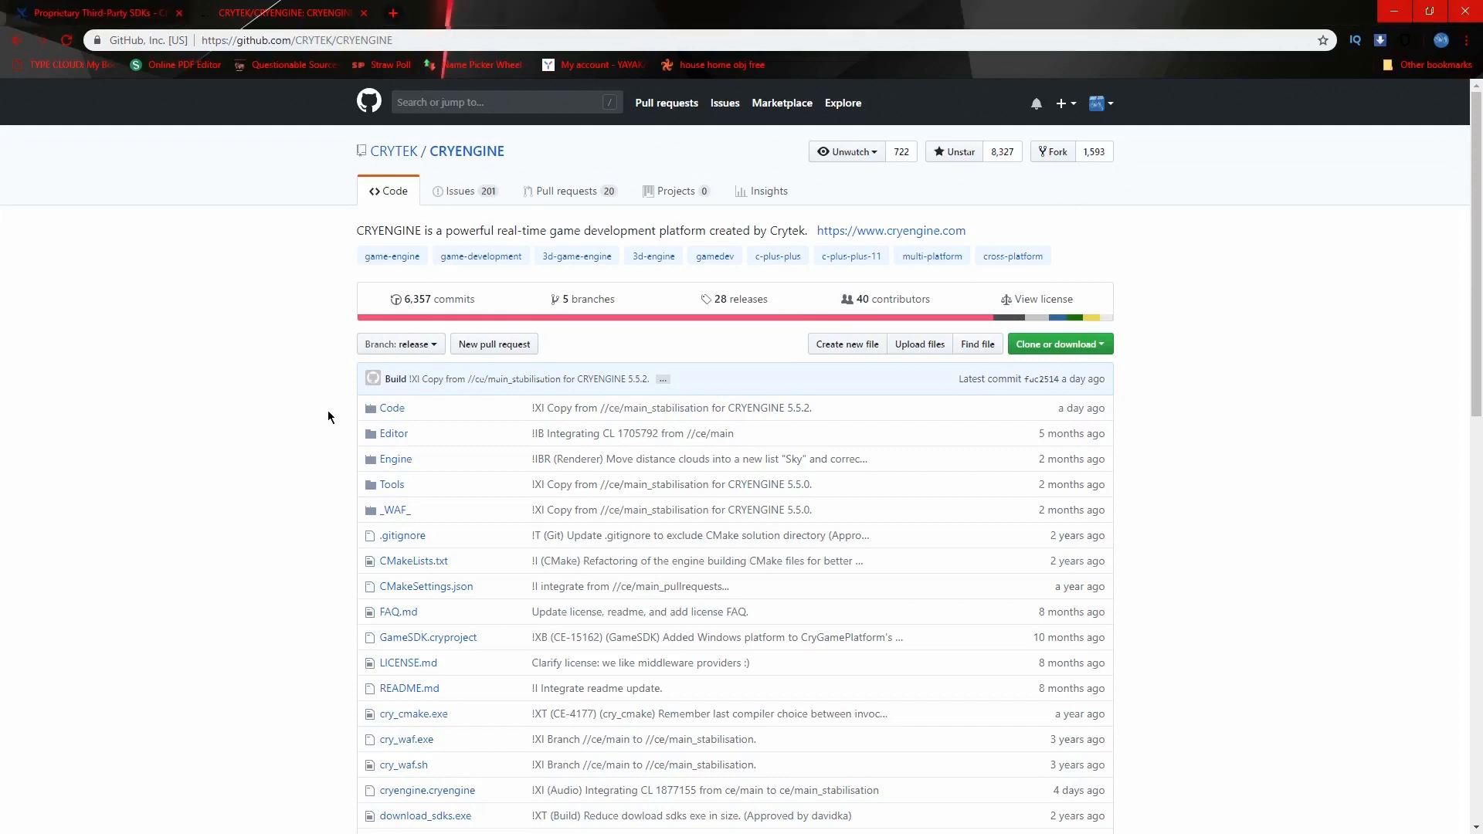
Bring up the CRYENGINE repository's Clone or download options on GitHub
left_click(1049, 344)
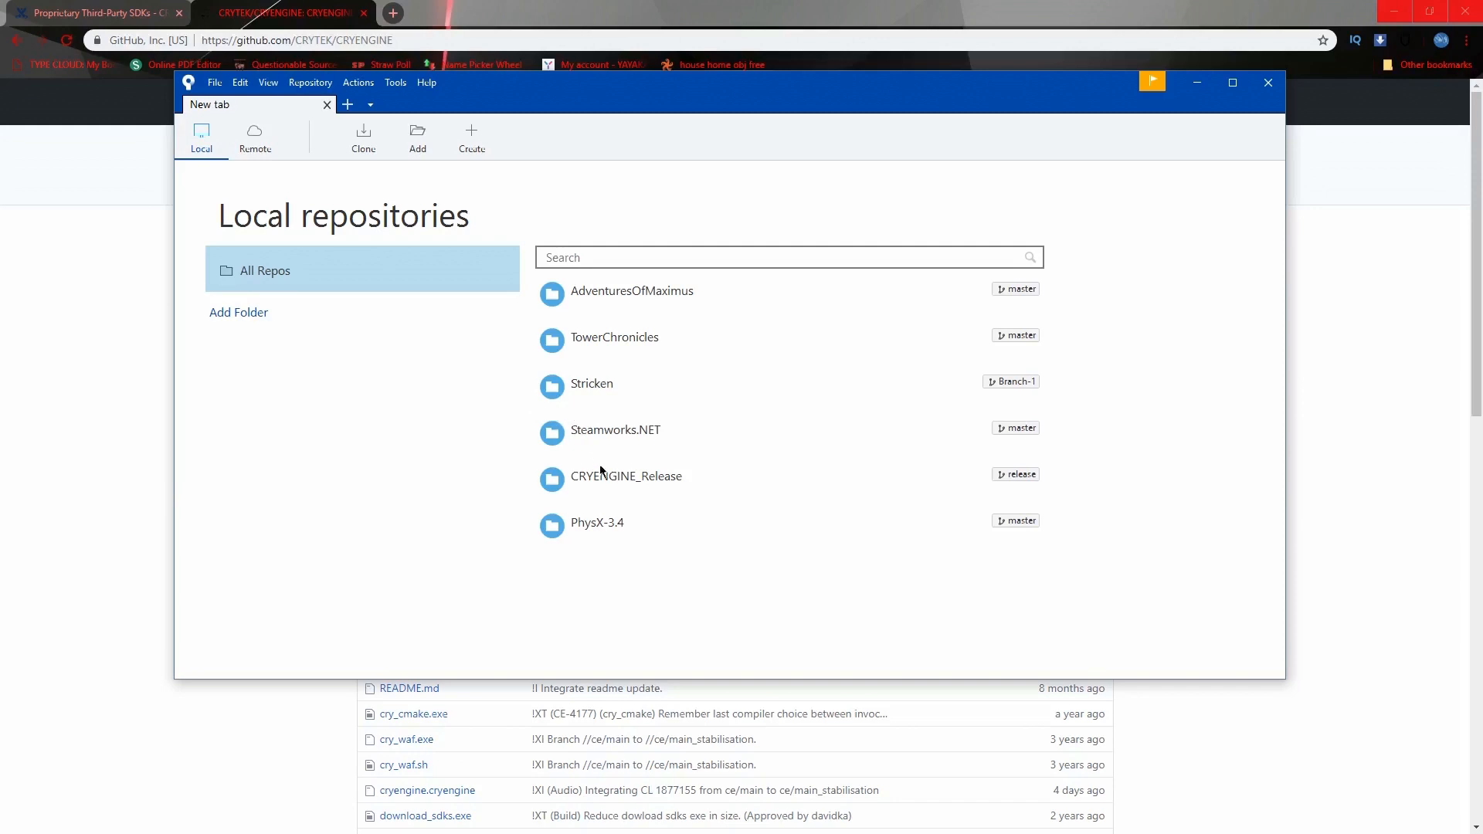
Load the CRYENGINE_Release local repository in Sourcetree
double_click(600, 466)
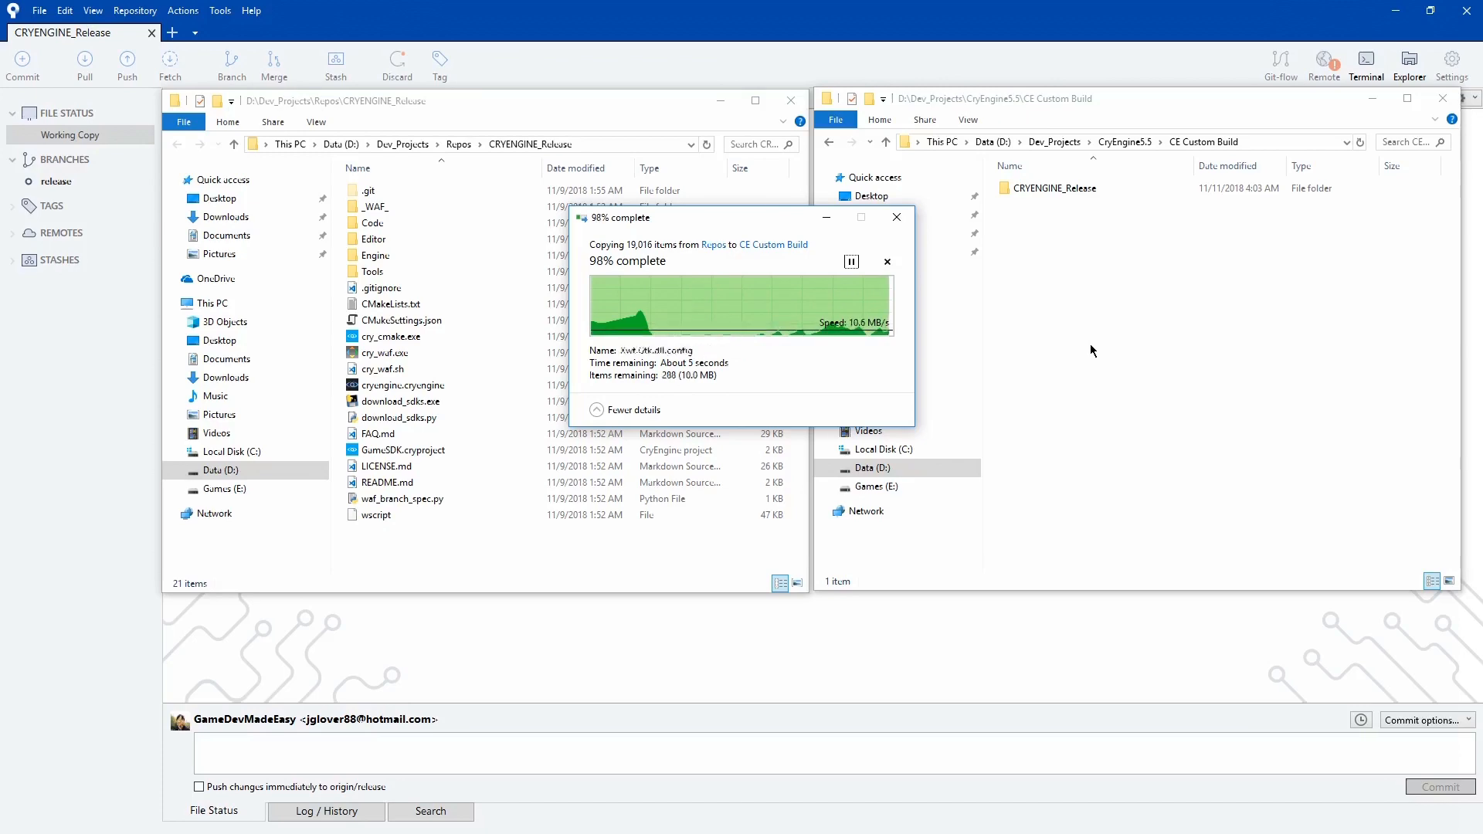
Enter the copied CRYENGINE_Release folder inside CE Custom Build
double_click(1055, 188)
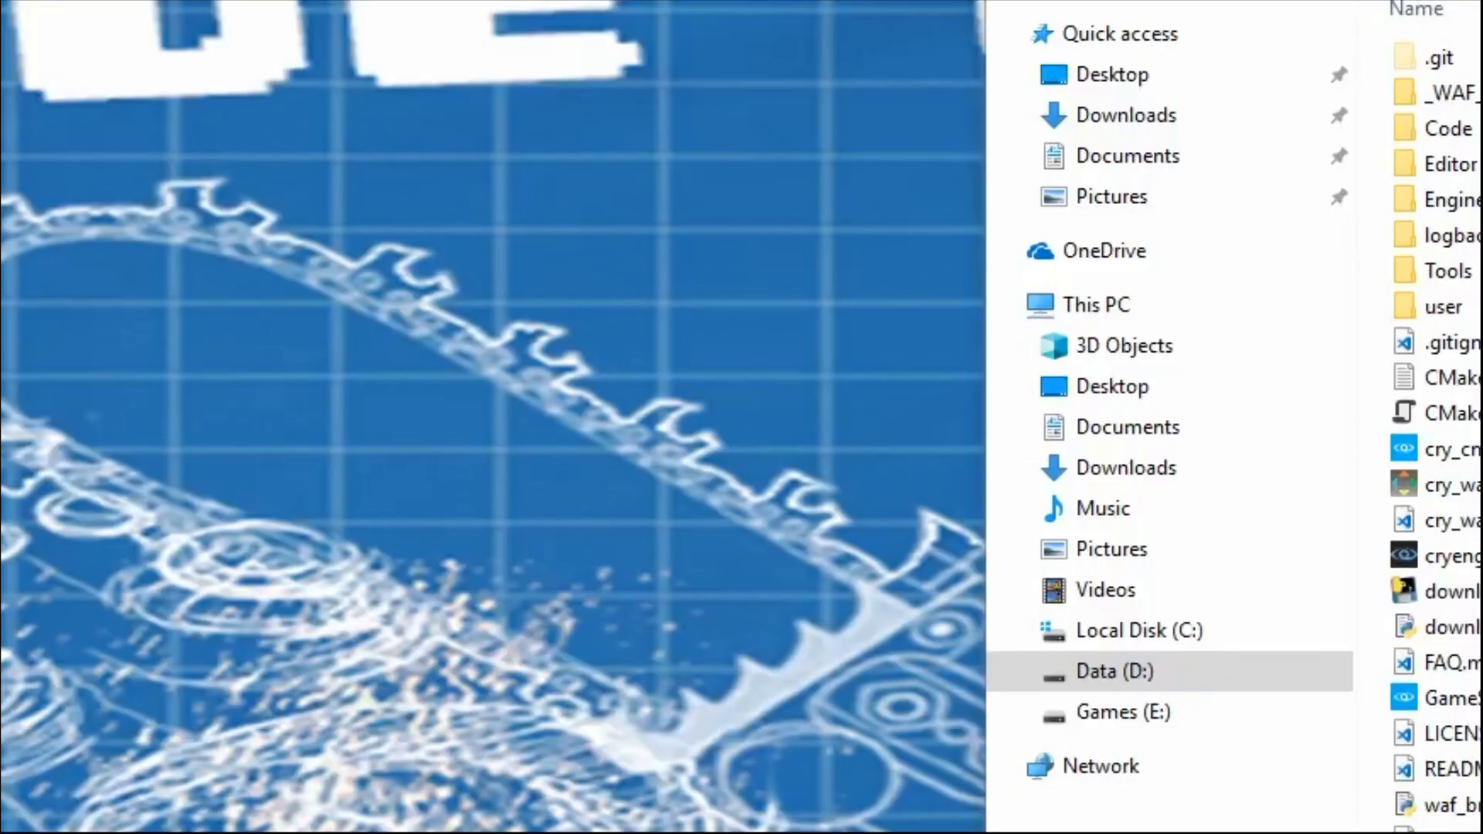
Run cry_cmake.exe and accept downloading the missing third-party SDKs
double_click(618, 425)
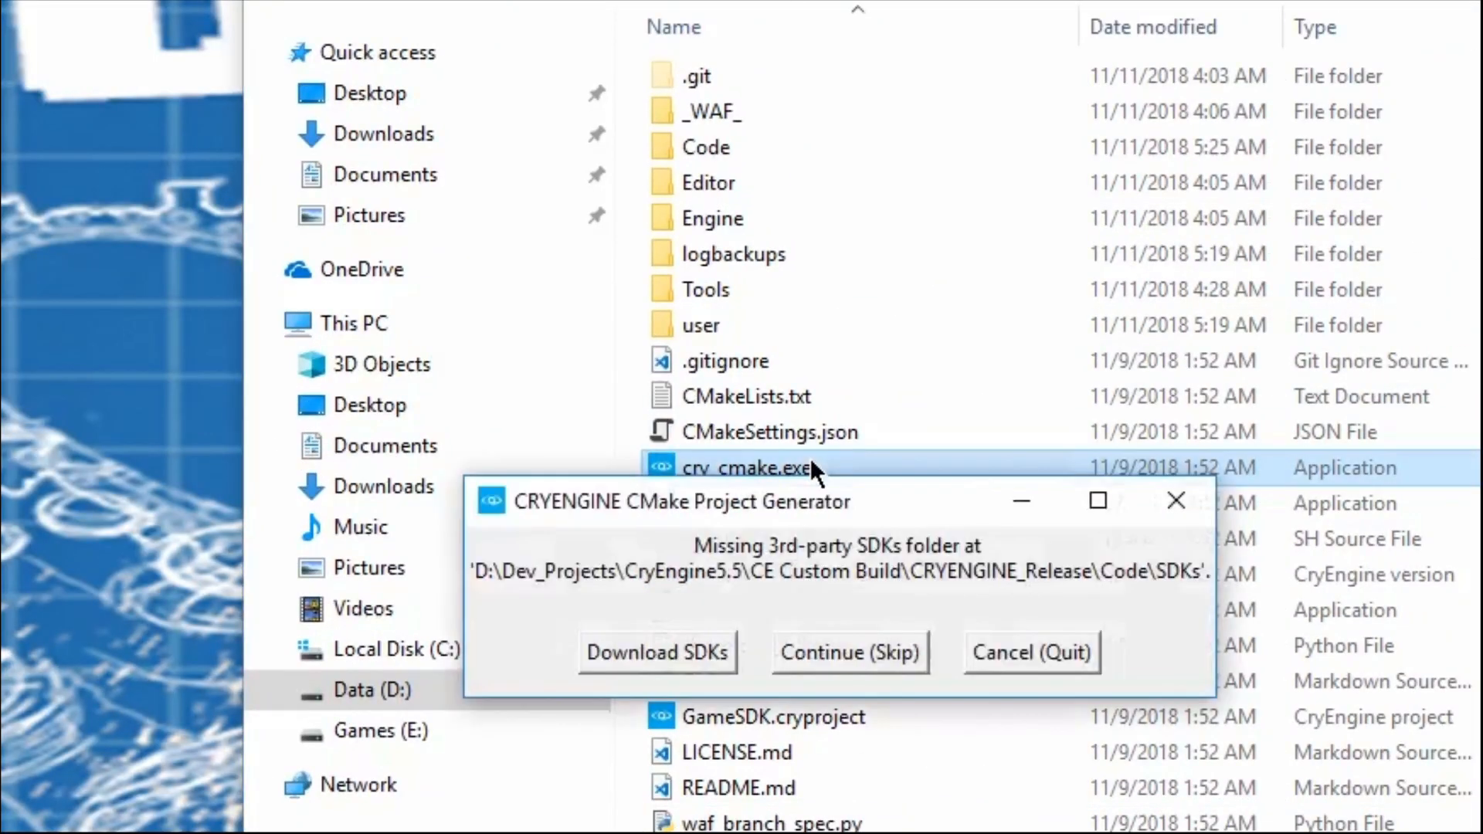
key("Return")
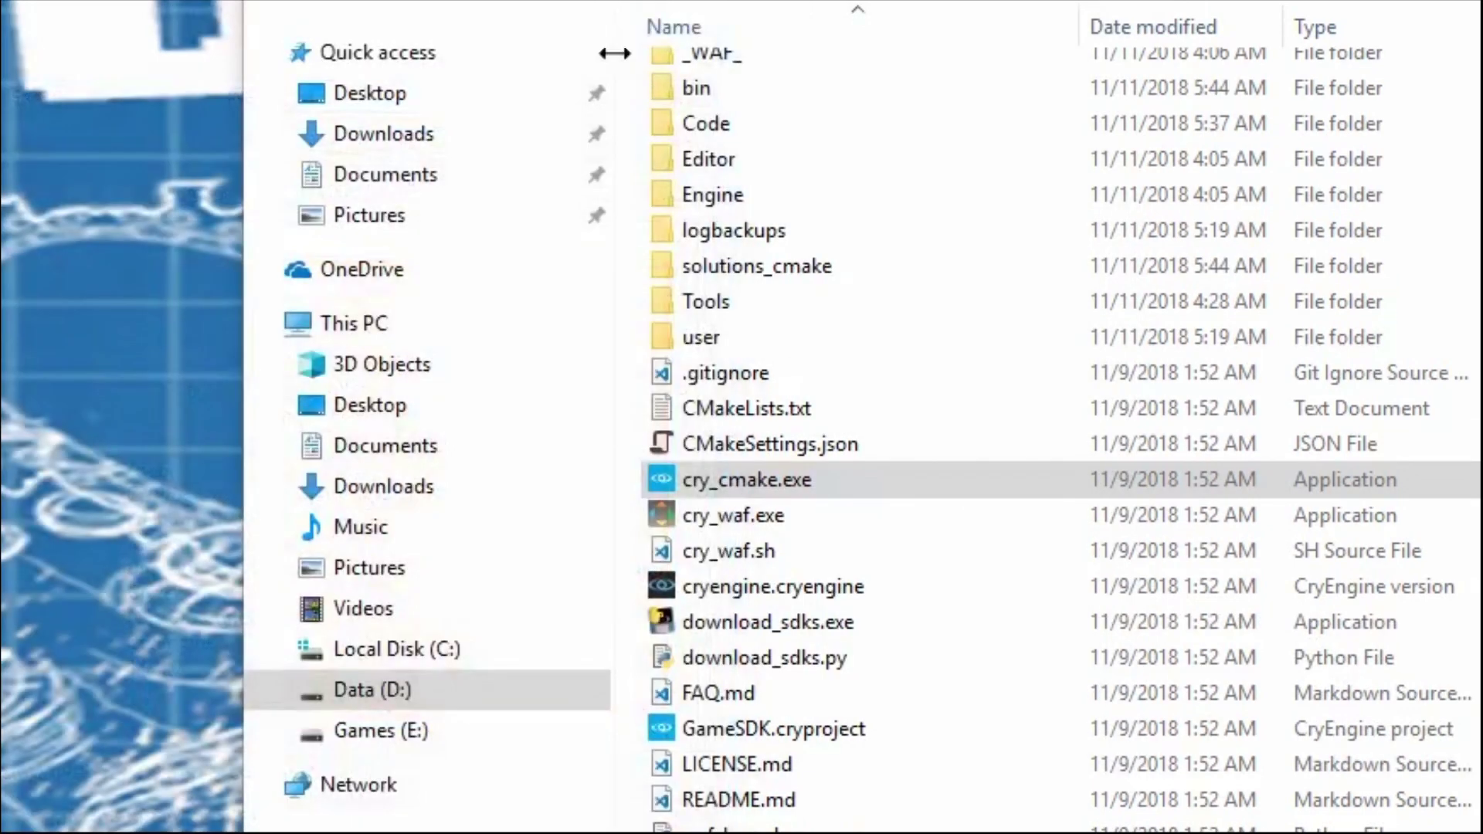
Inspect the engine's Code folder for the downloaded SDKs in File Explorer
left_click(707, 122)
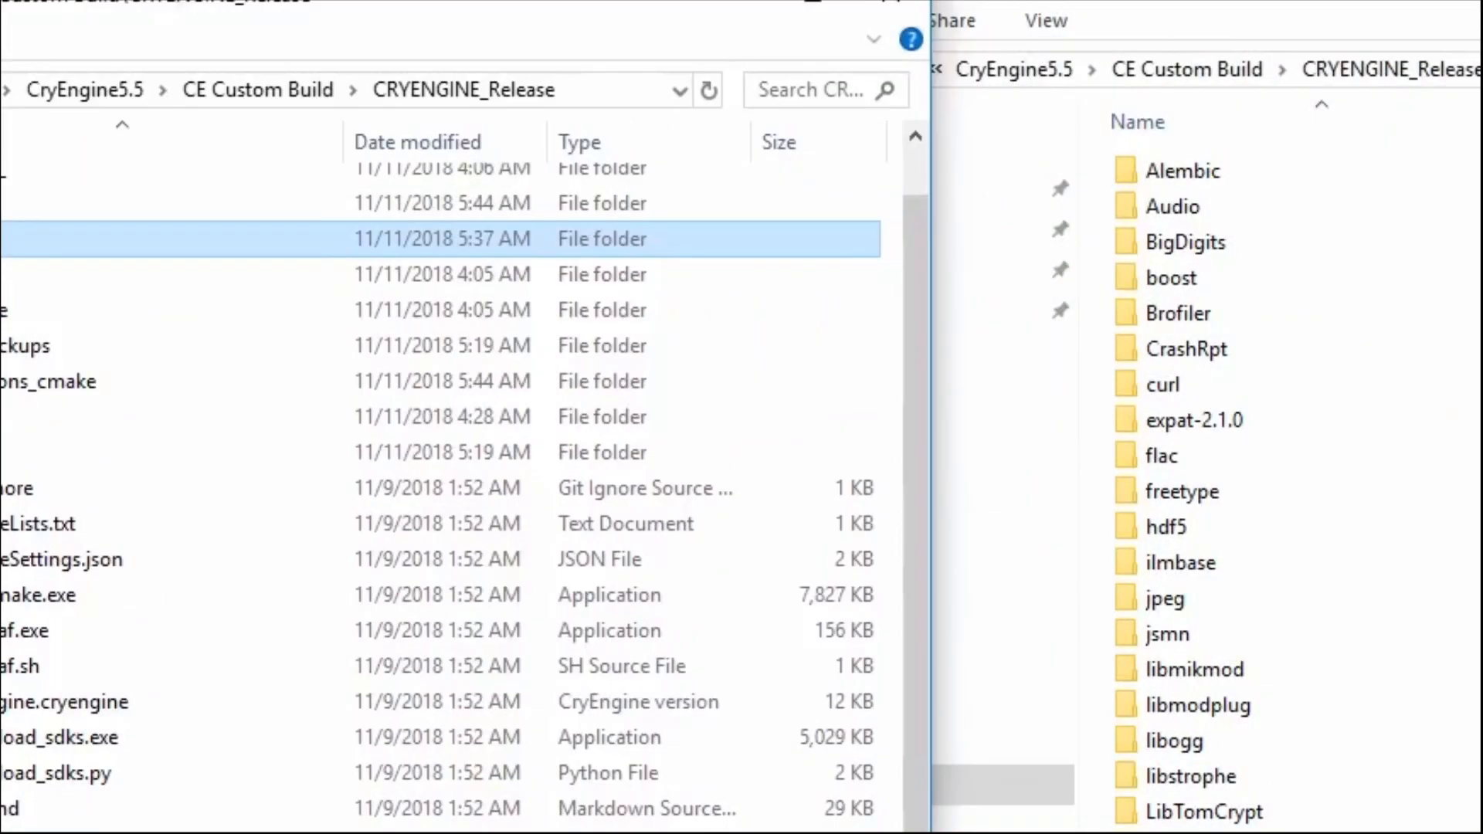
right_click(12, 279)
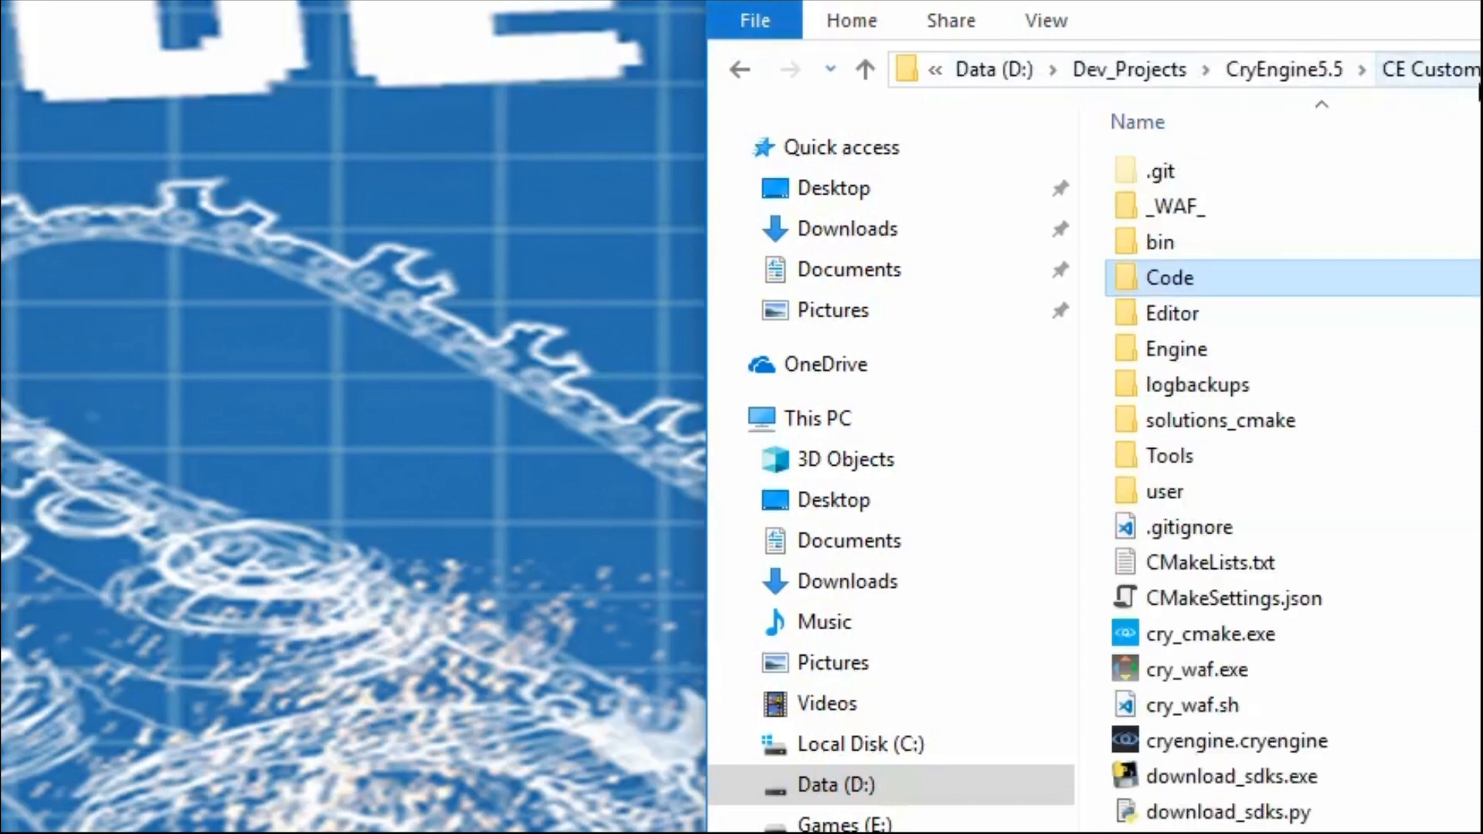
Relaunch cry_cmake.exe and confirm Generate Solution for Visual Studio 15 2017 Win64
double_click(1211, 635)
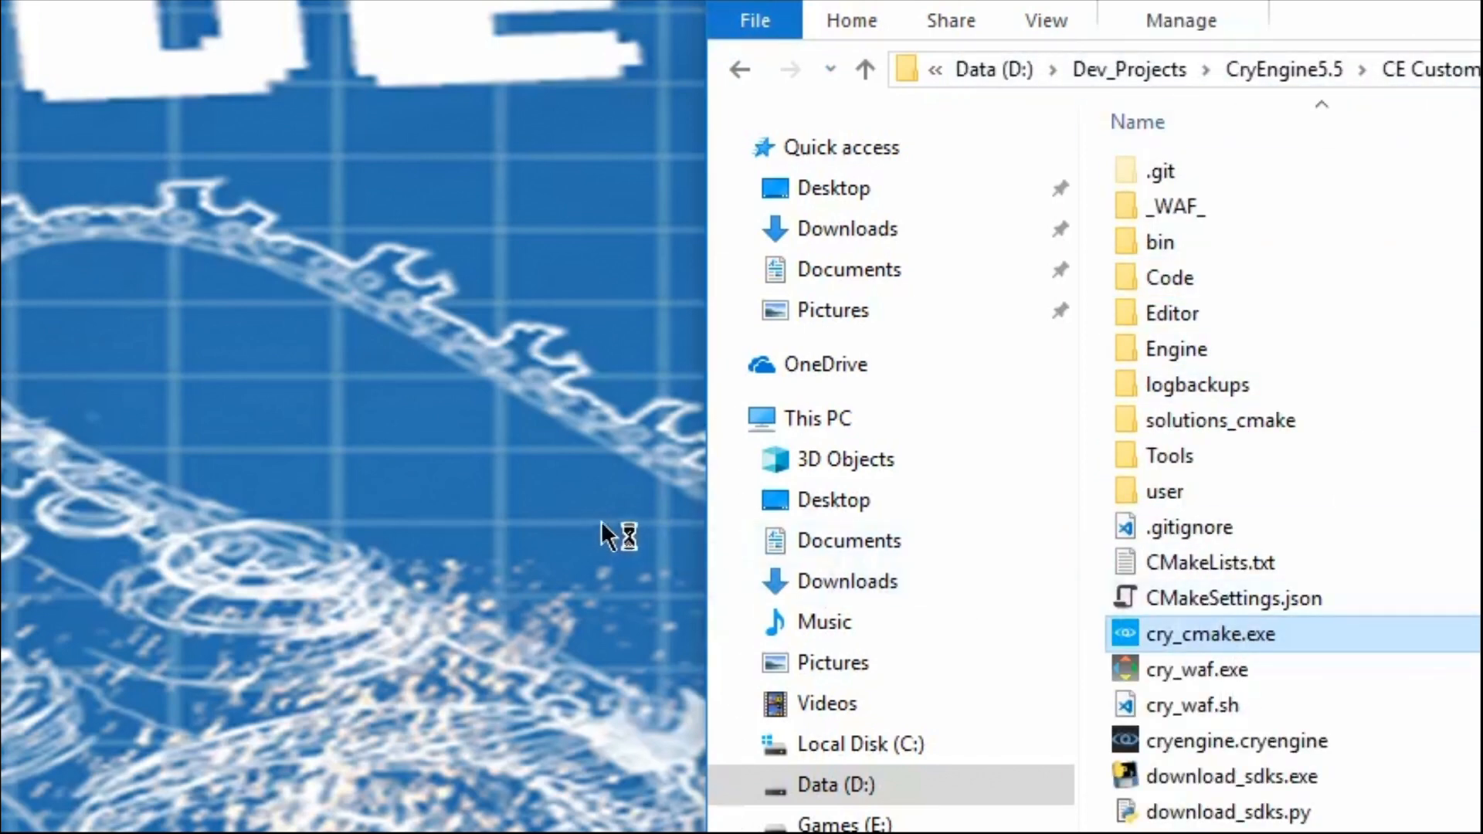
left_click(796, 625)
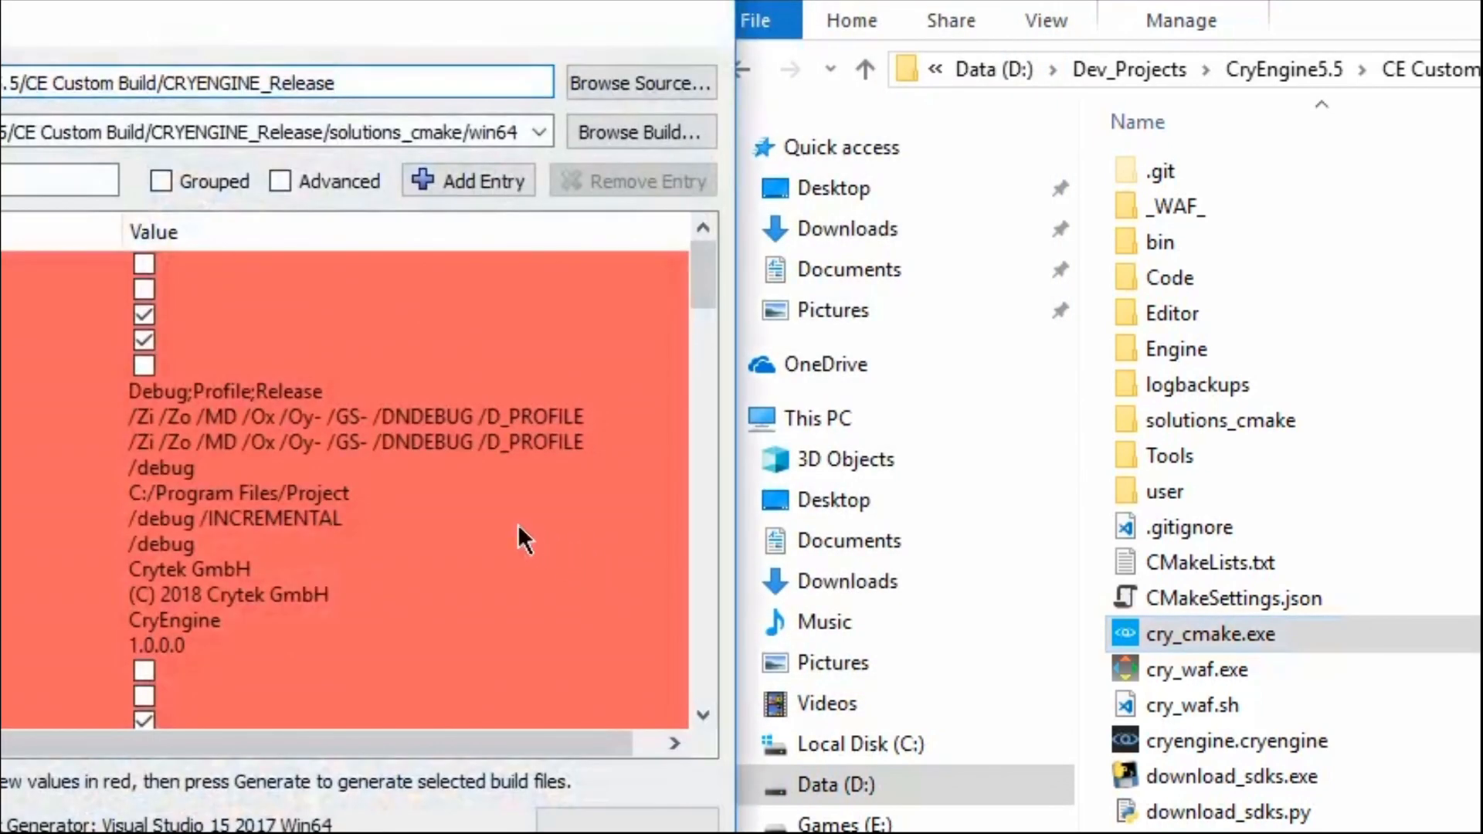
Generate the engine's Visual Studio solution in CMake and close the finished window
key("Return")
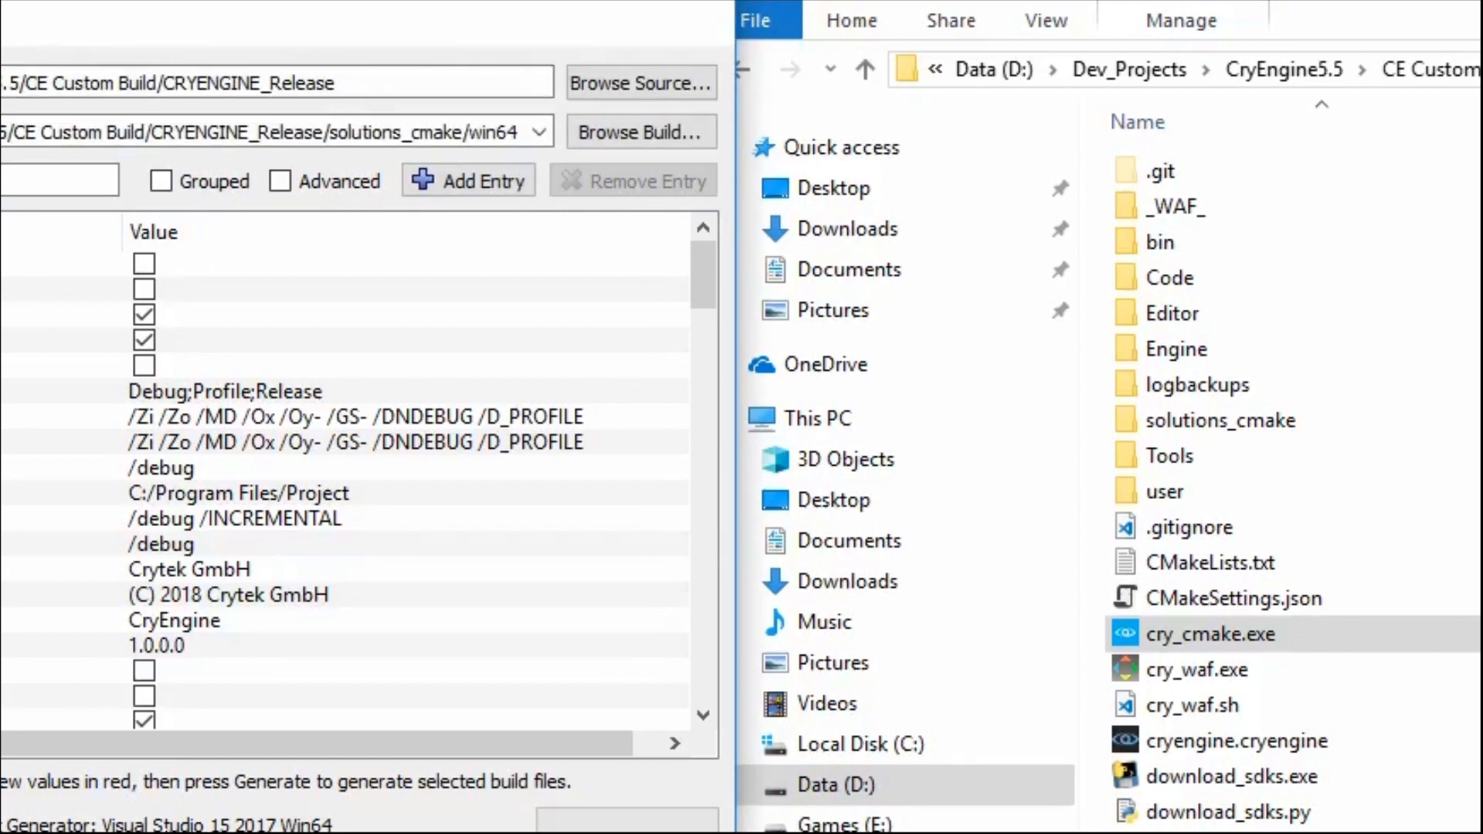
left_click(707, 25)
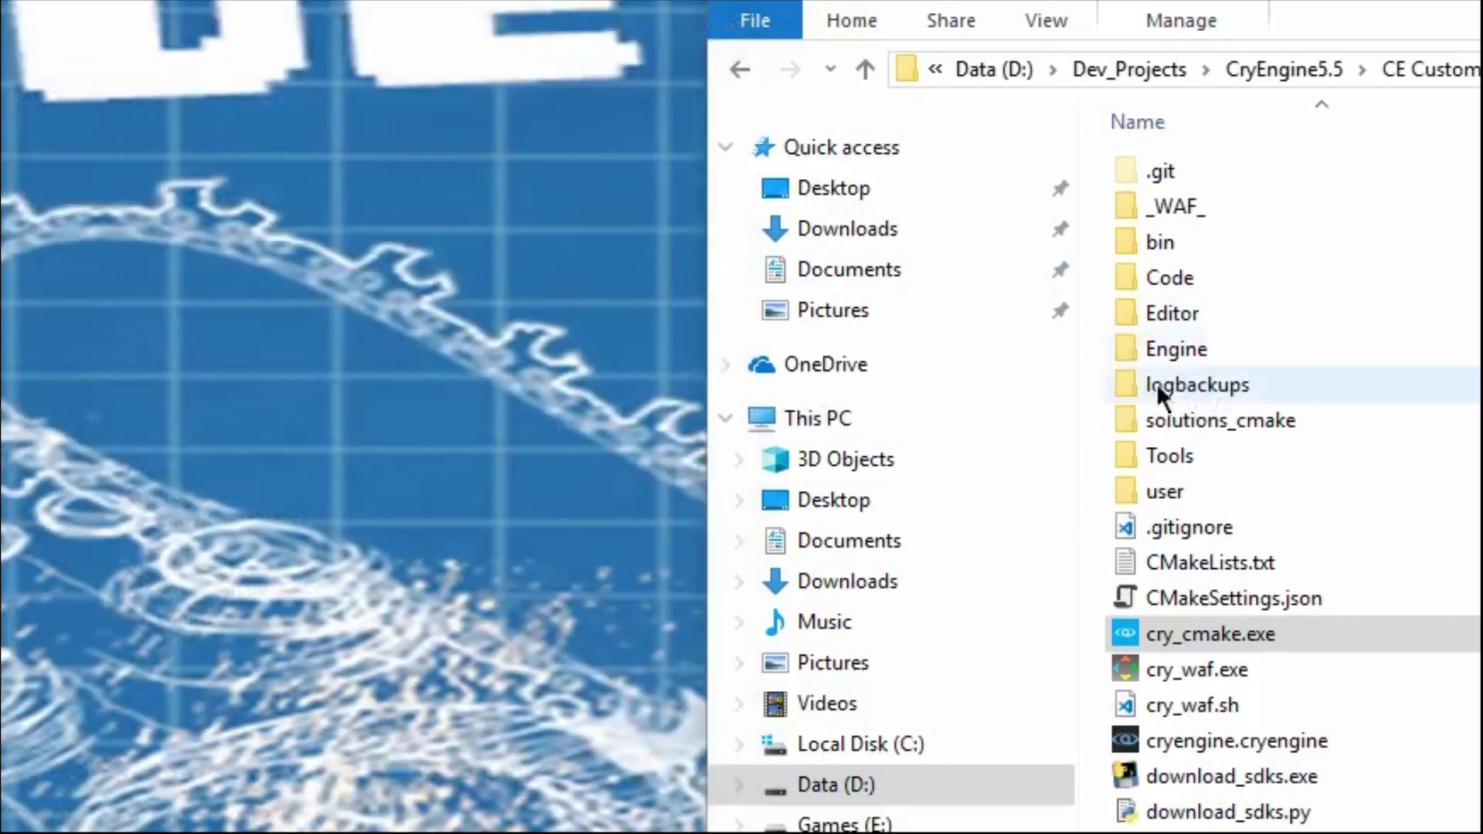
Check the new bin folder, then return into CRYENGINE_Release to reach the generated solution
double_click(1165, 249)
scroll(1275, 394, "down", 5)
scroll(1298, 403, "down", 5)
scroll(1298, 404, "up", 15)
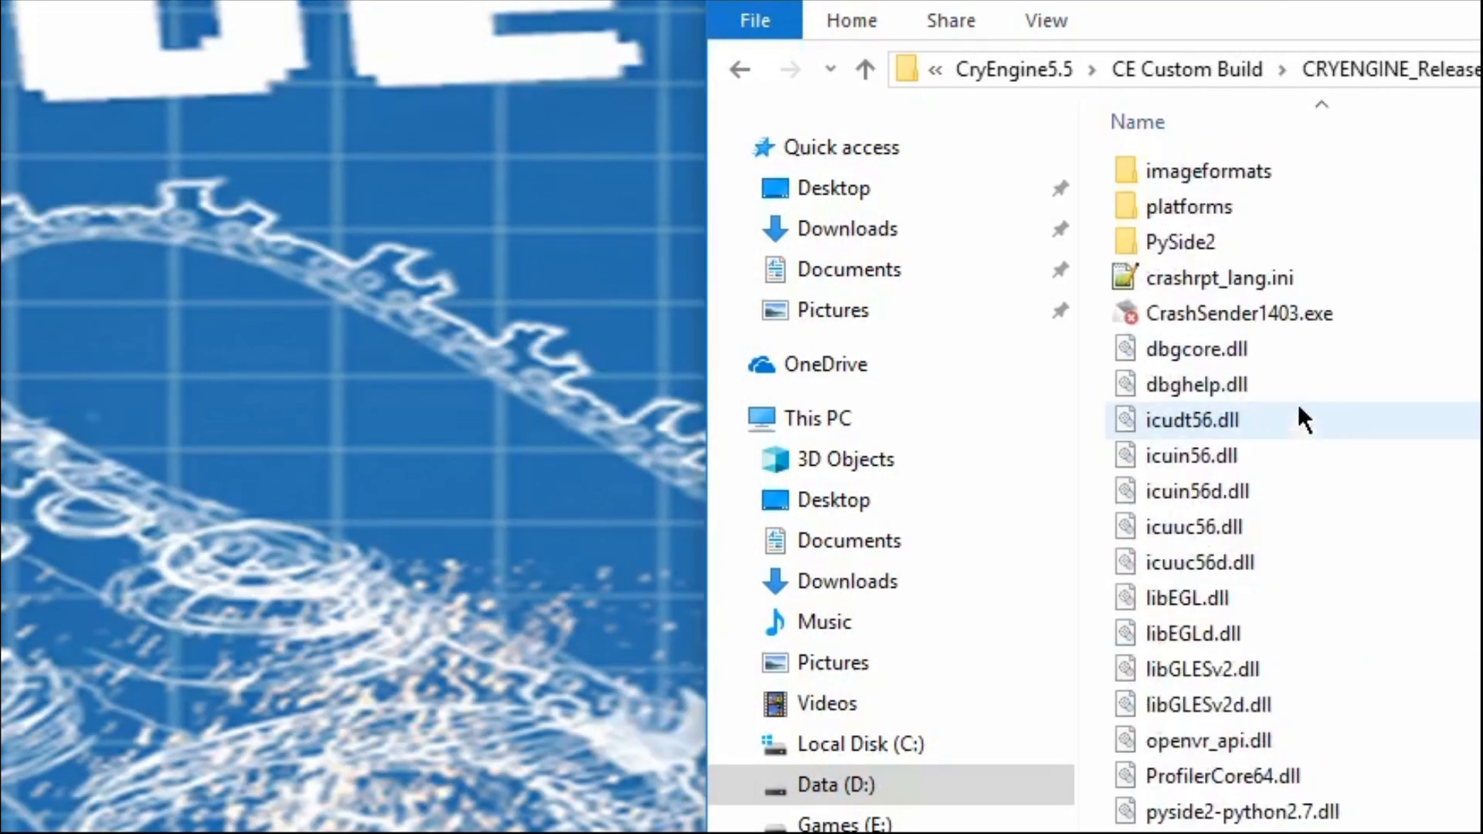
left_click(1188, 69)
double_click(1231, 347)
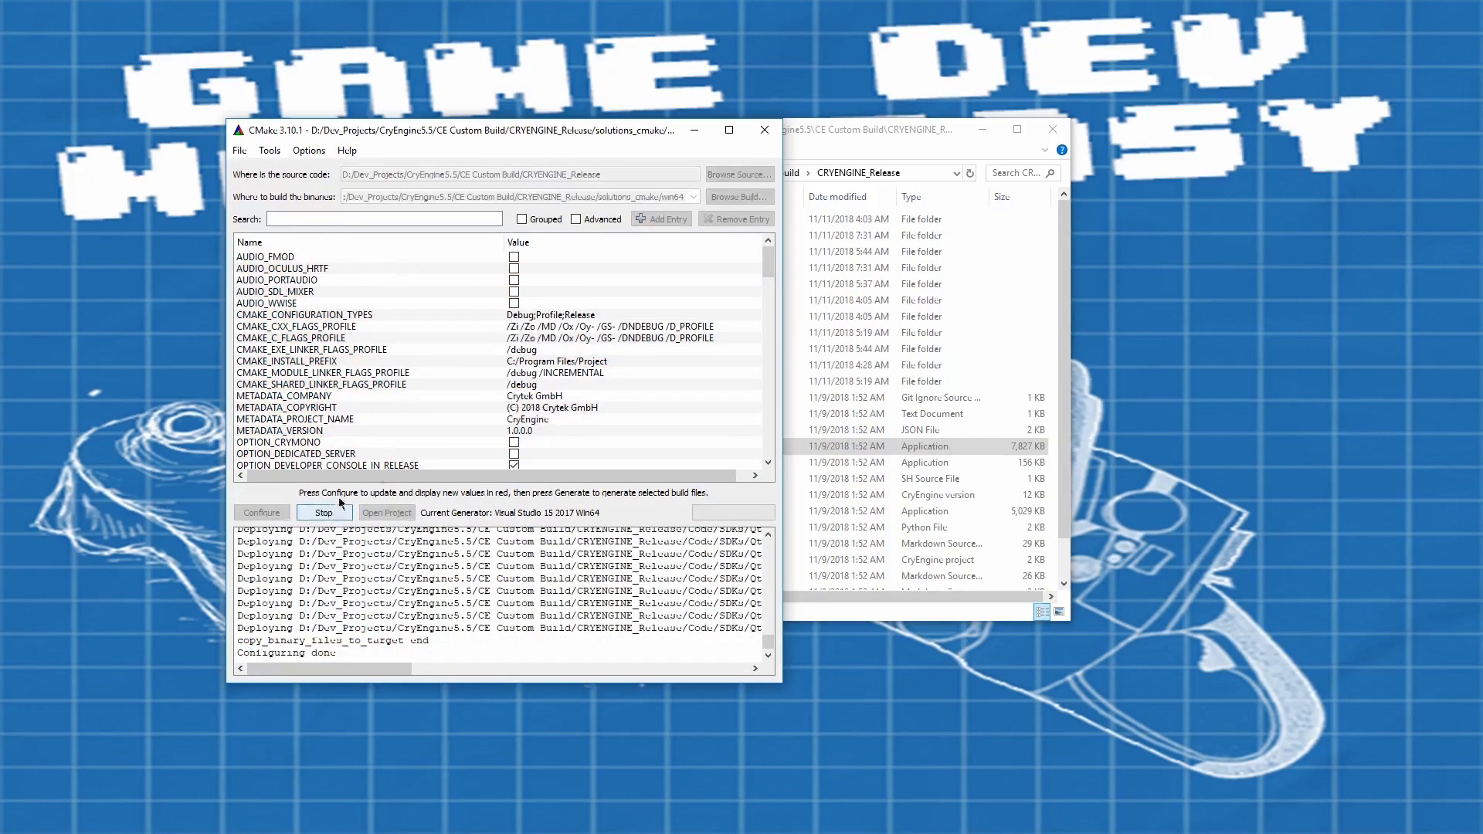
Generate the Win64 build files and open the CryEngine_CMake_Win64 solution in Visual Studio
left_click(324, 513)
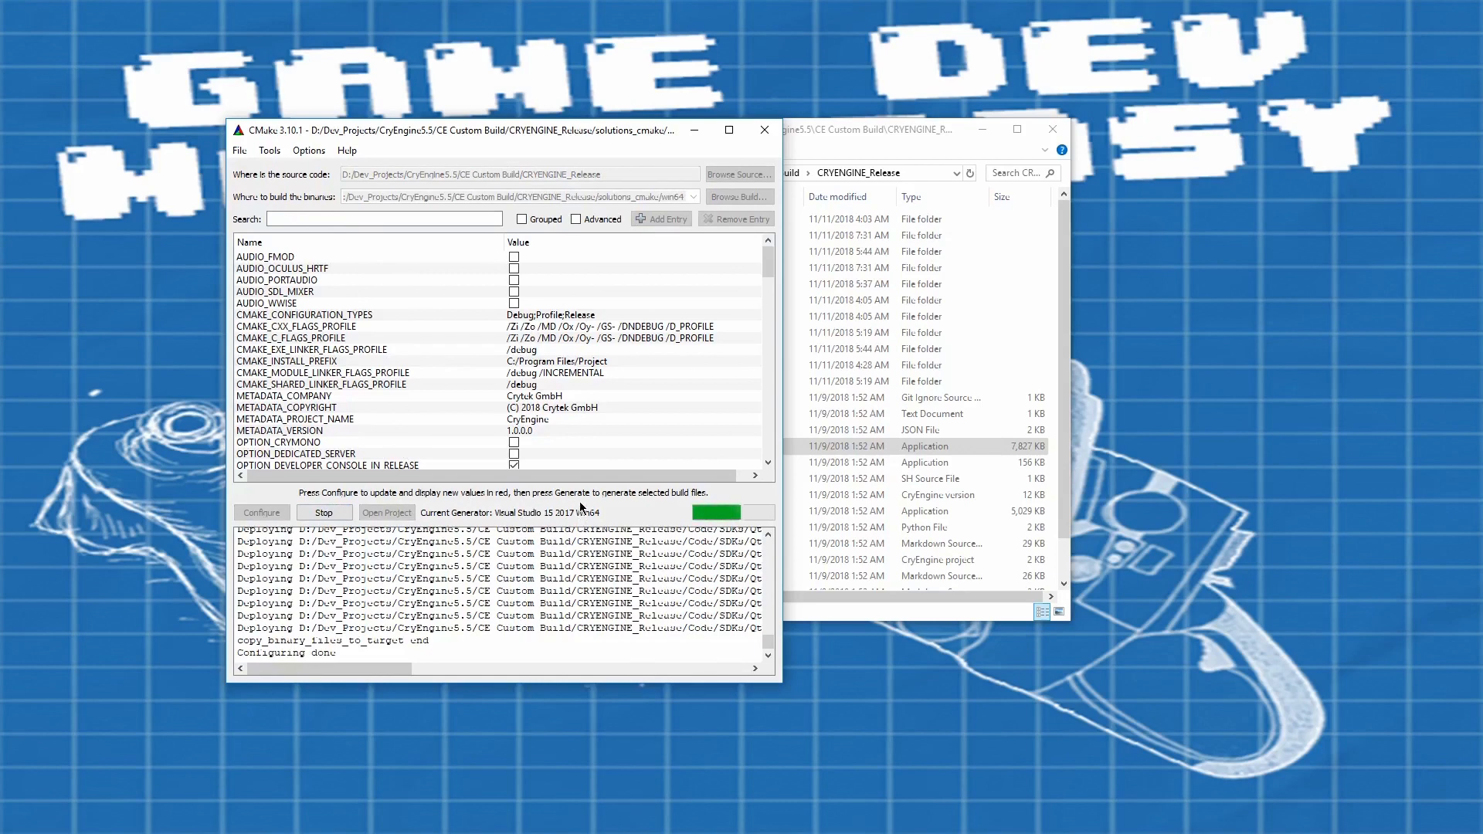
left_click(386, 513)
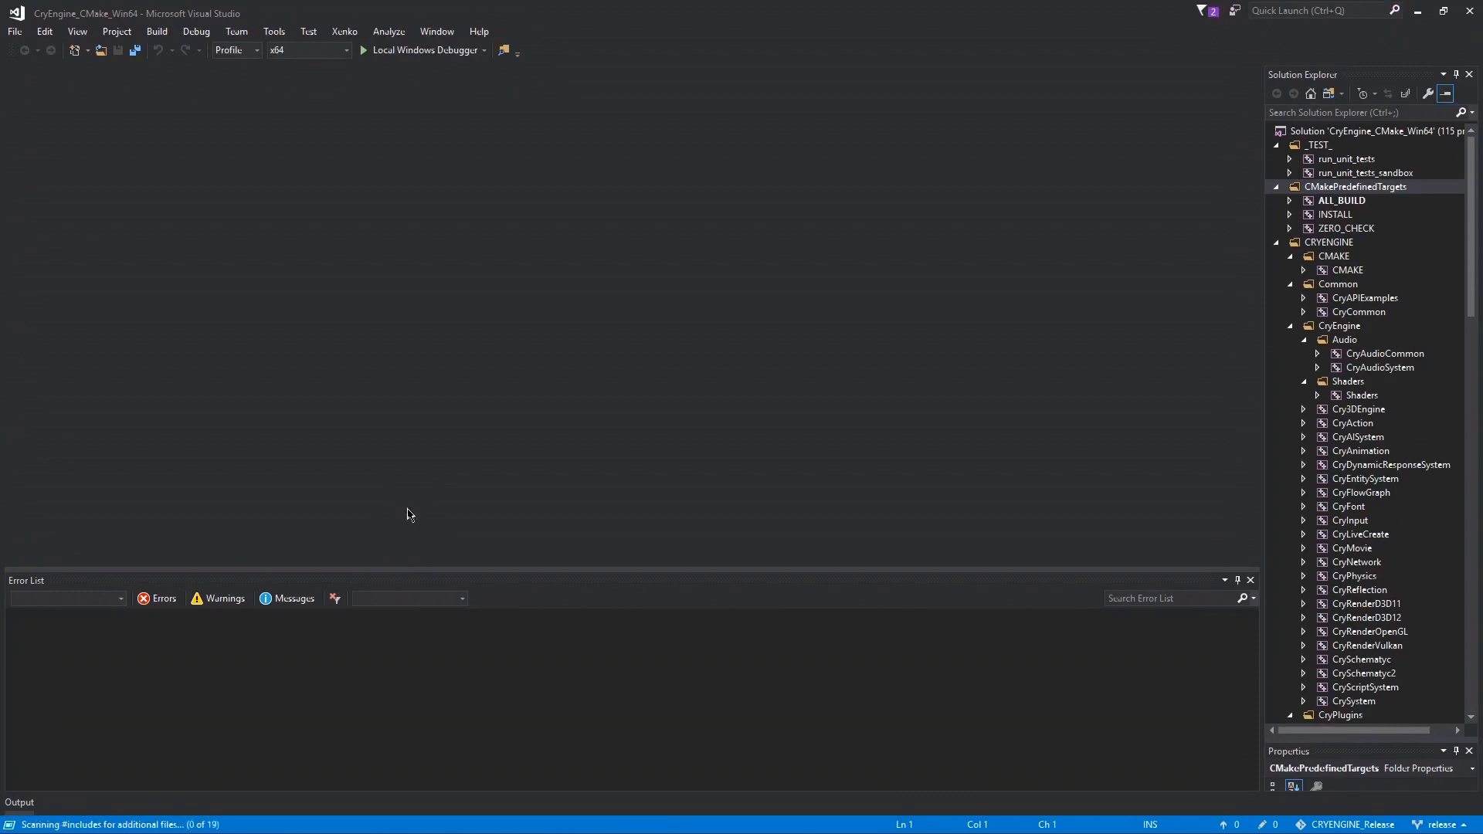
Start building the entire CryEngine_CMake_Win64 solution from the Build menu
left_click(156, 32)
left_click(203, 55)
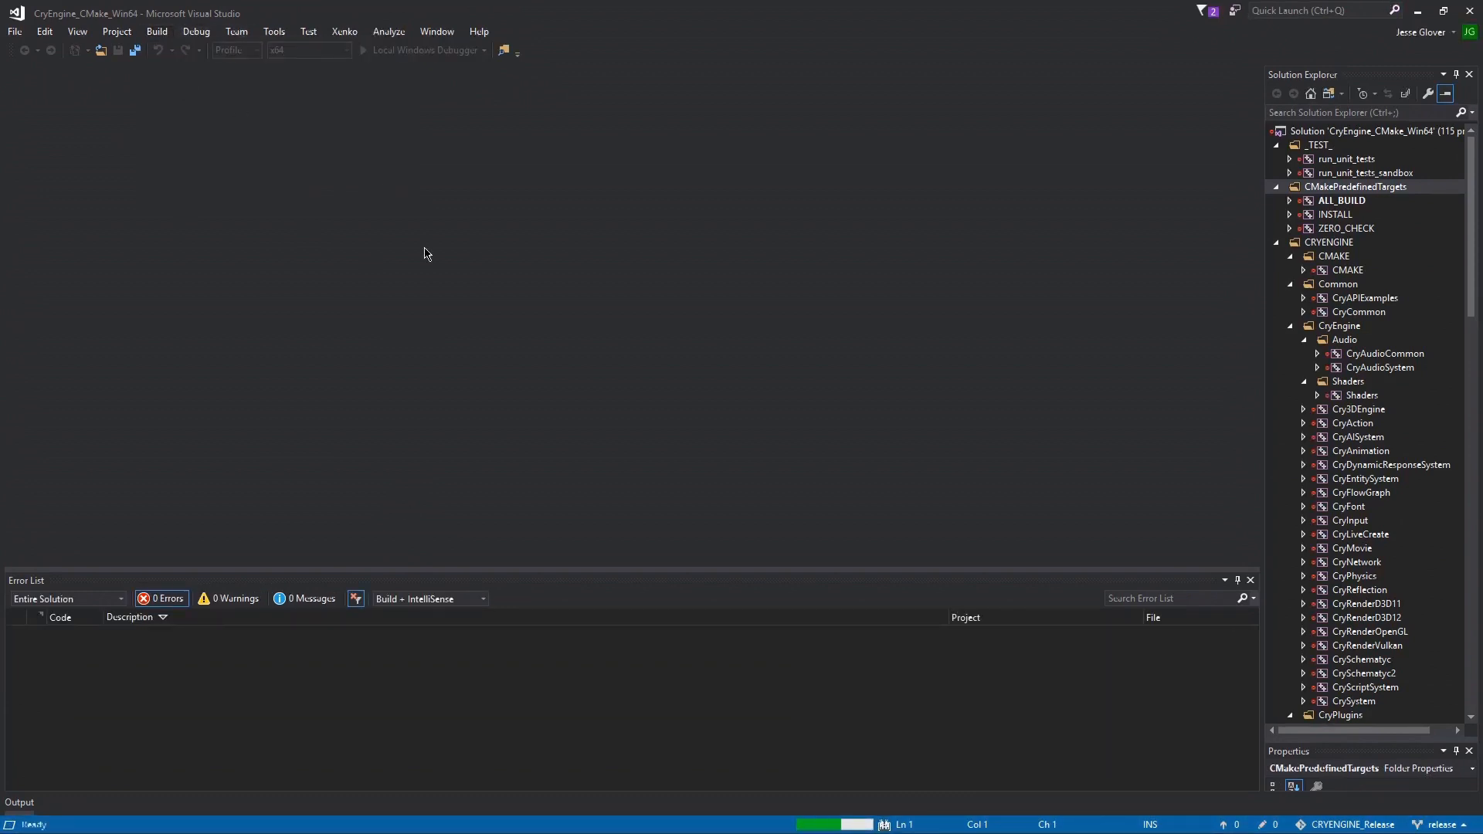
key("alt+b")
key("Return")
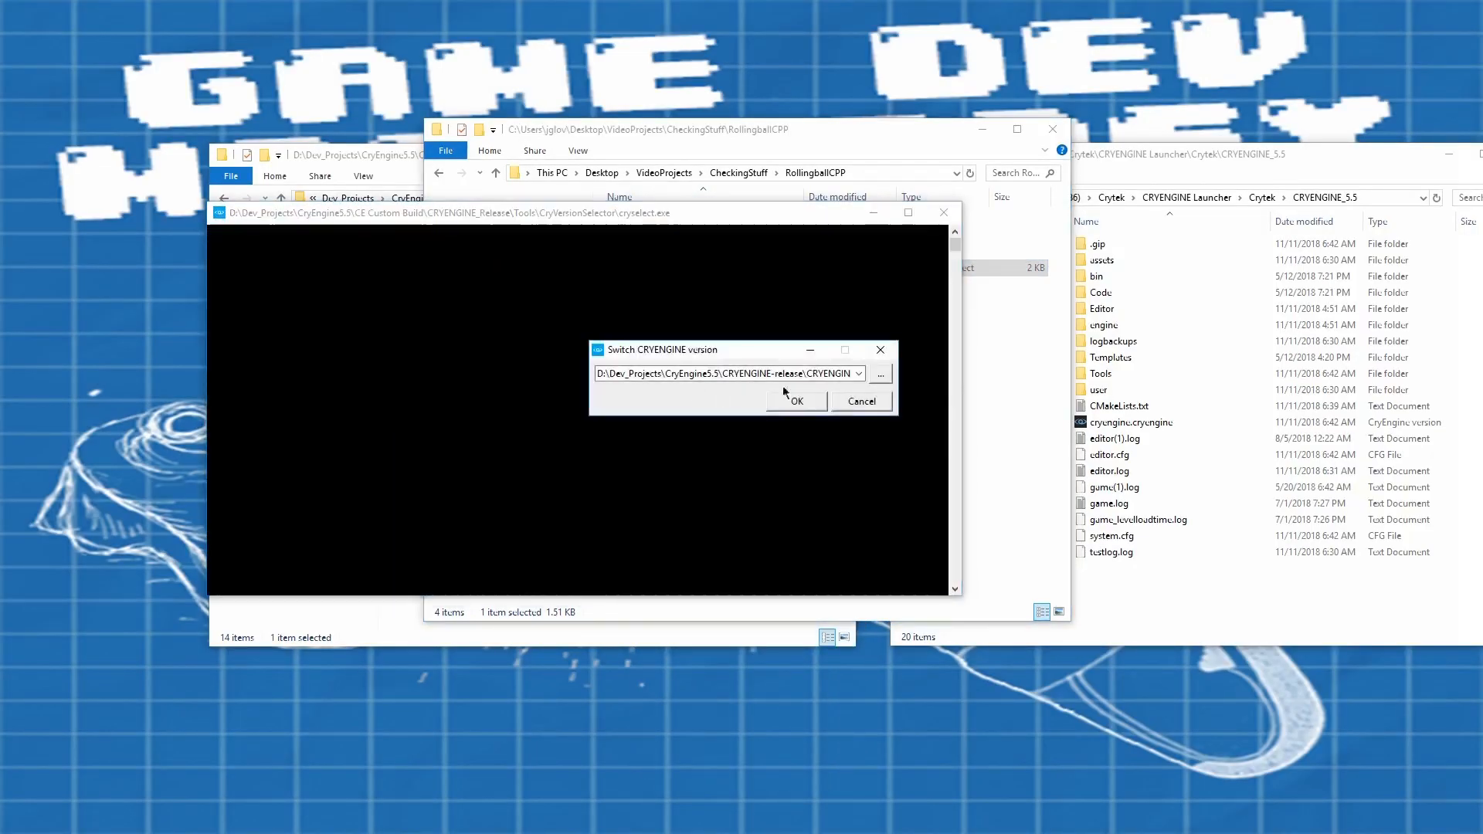
Switch the RollingballCPP project to the CRYENGINE_Release engine, accepting the backup and rebuild warning
left_click(880, 374)
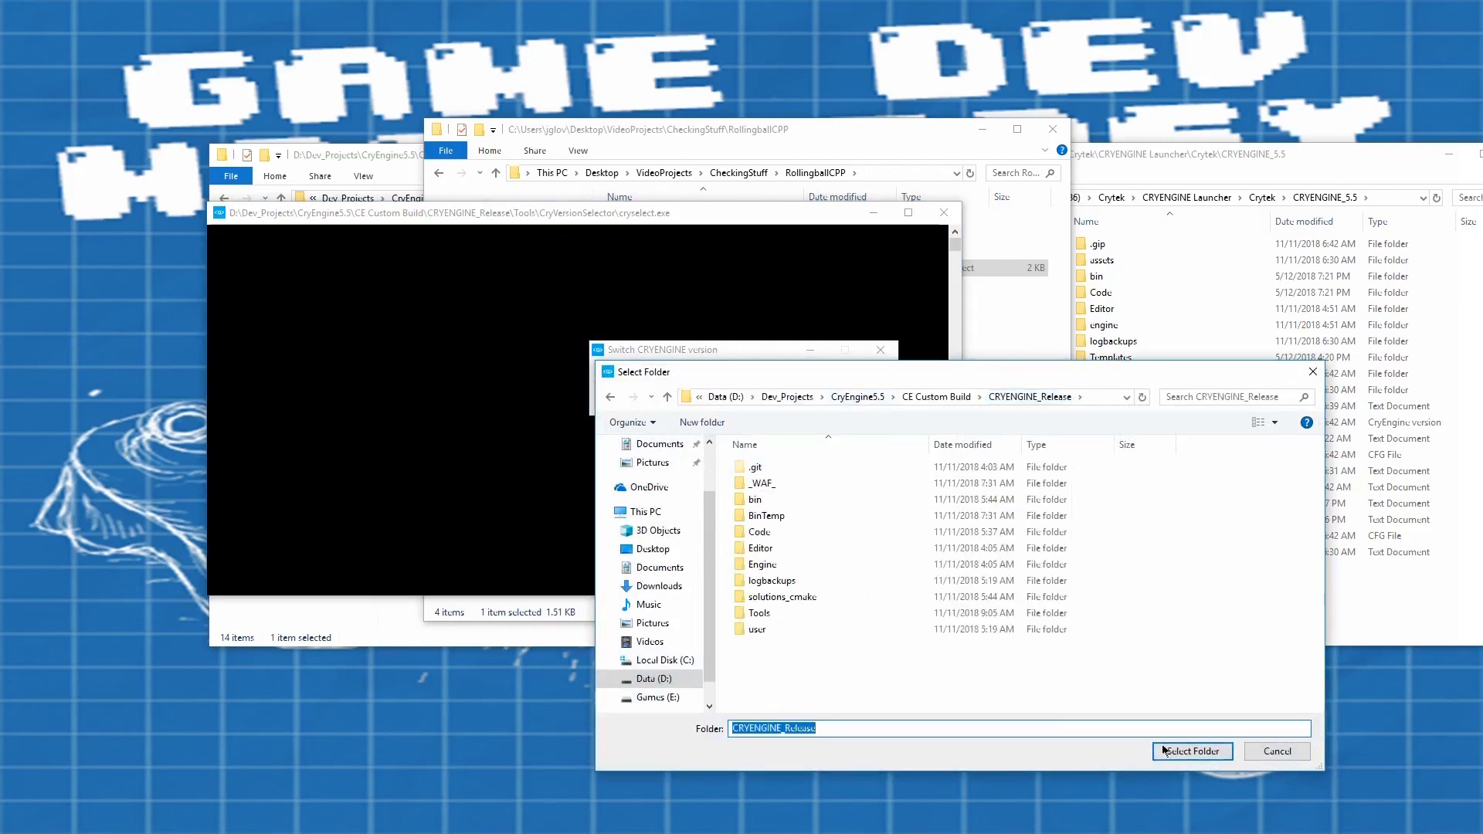
left_click(1190, 751)
left_click(731, 478)
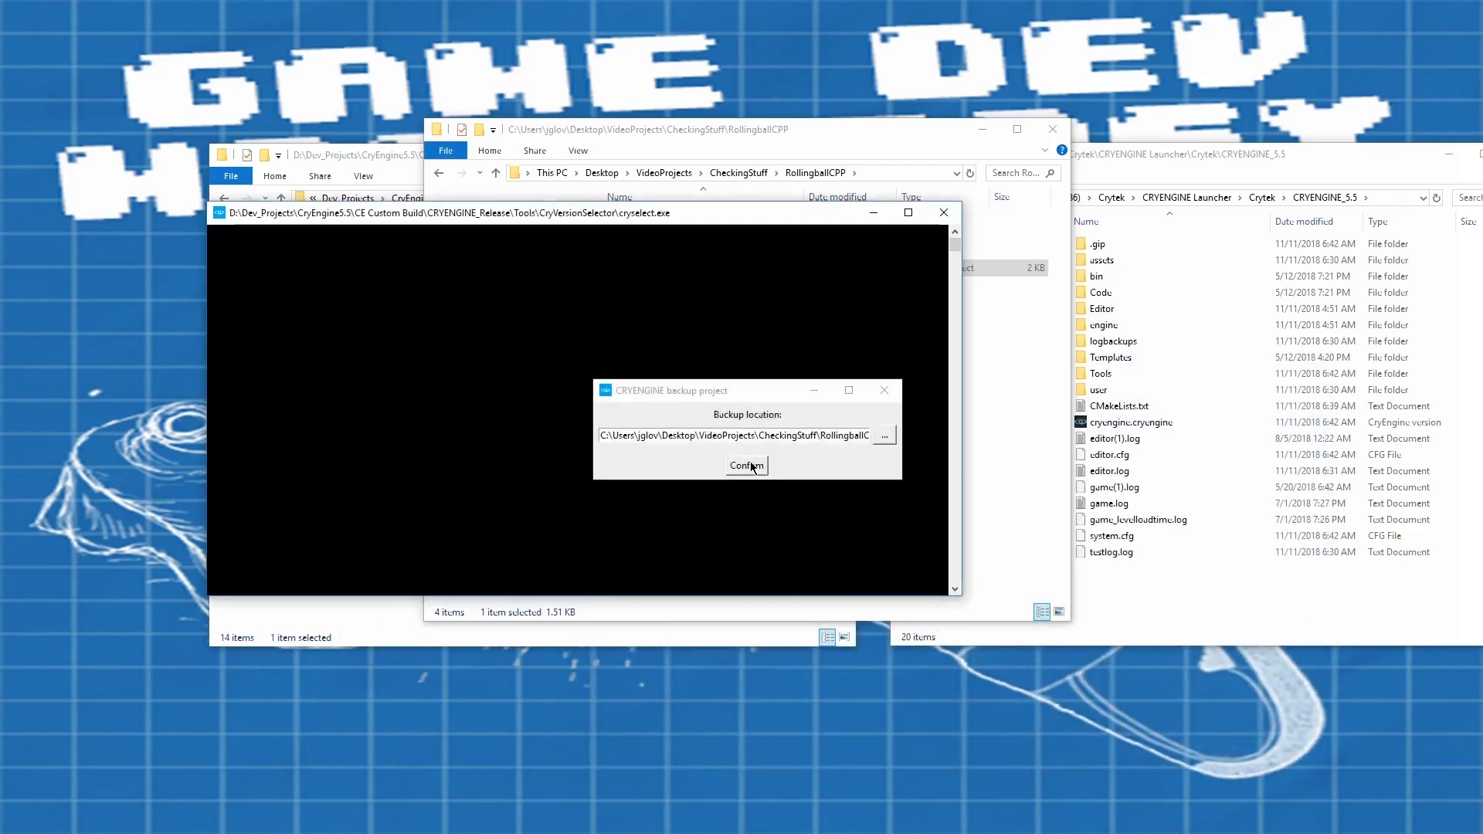
left_click(747, 465)
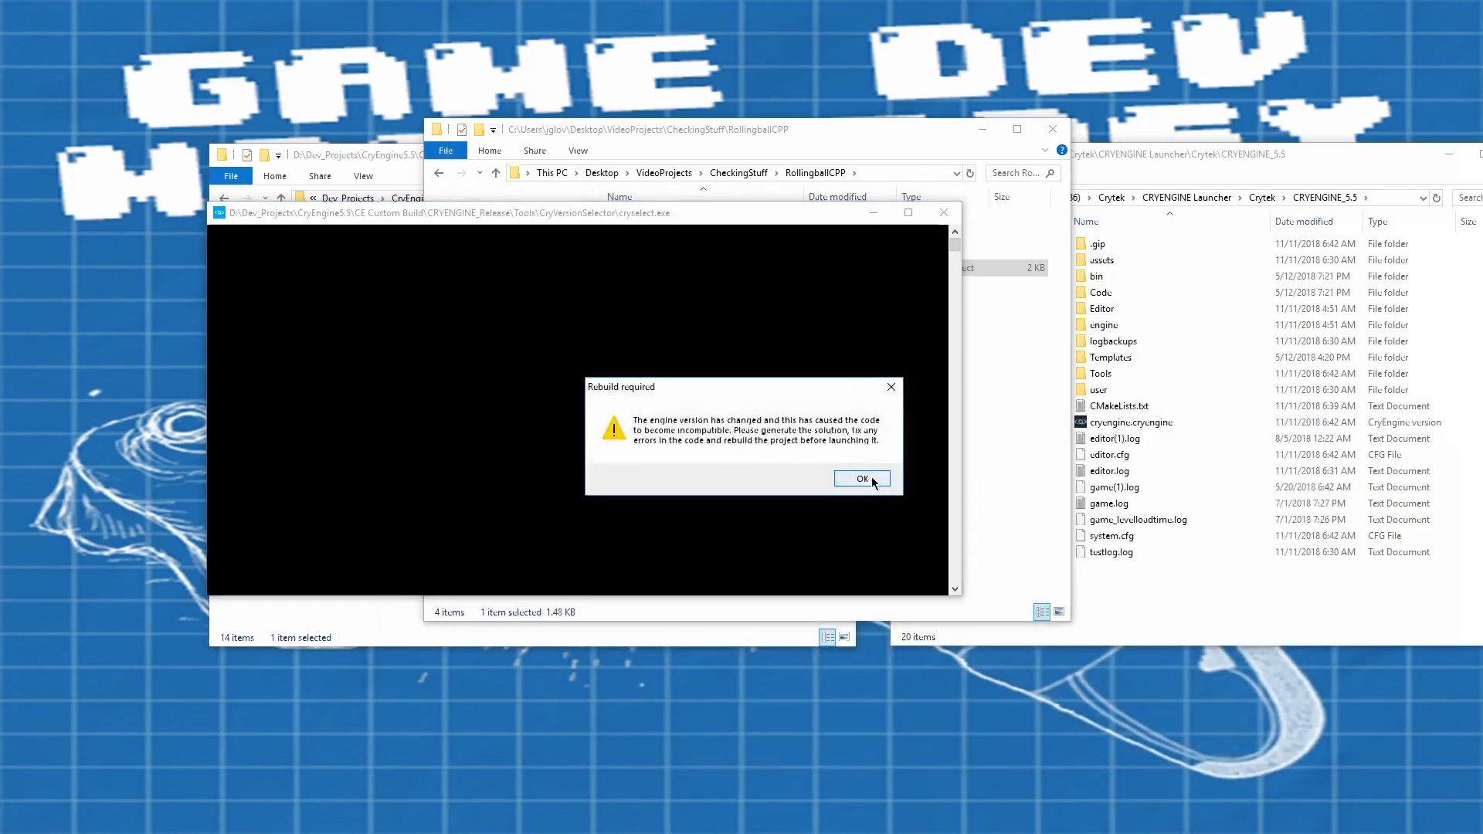
left_click(863, 481)
Regenerate the solution for Game.cryproject with the default generation settings
right_click(665, 276)
left_click(766, 368)
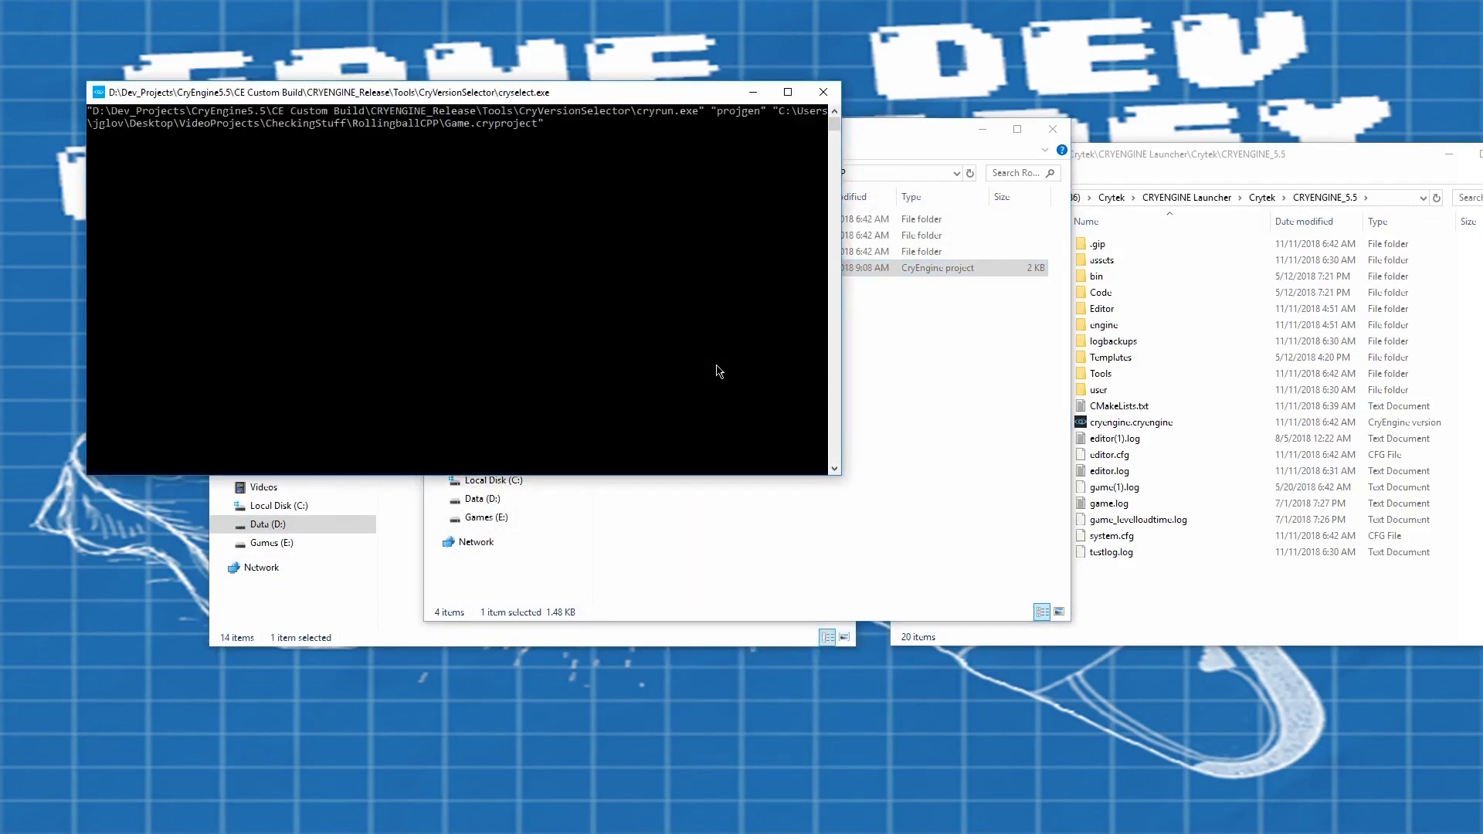
left_click(708, 355)
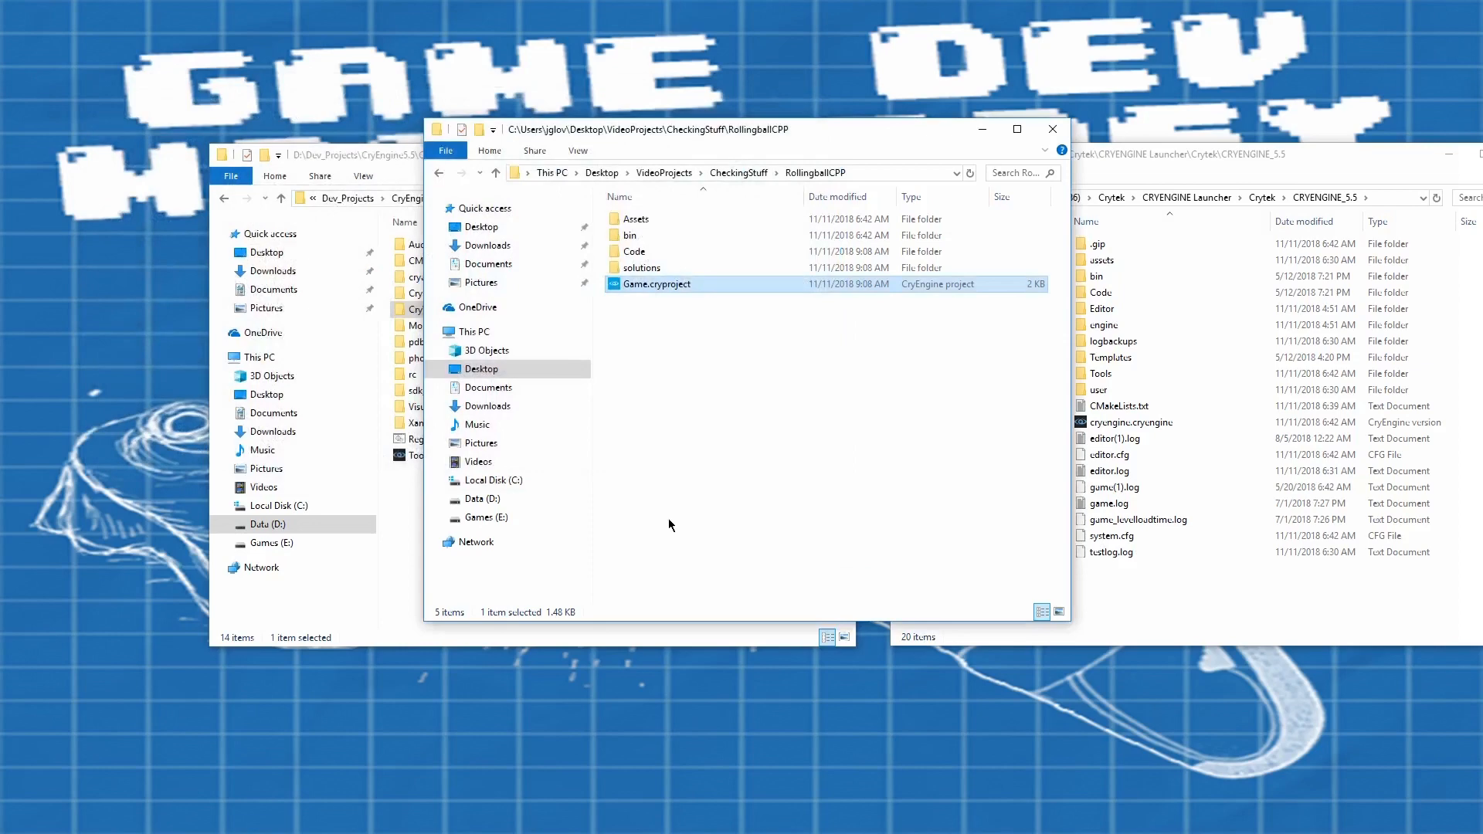
Launch Game.cryproject in the Sandbox editor from its context menu
right_click(653, 289)
left_click(696, 299)
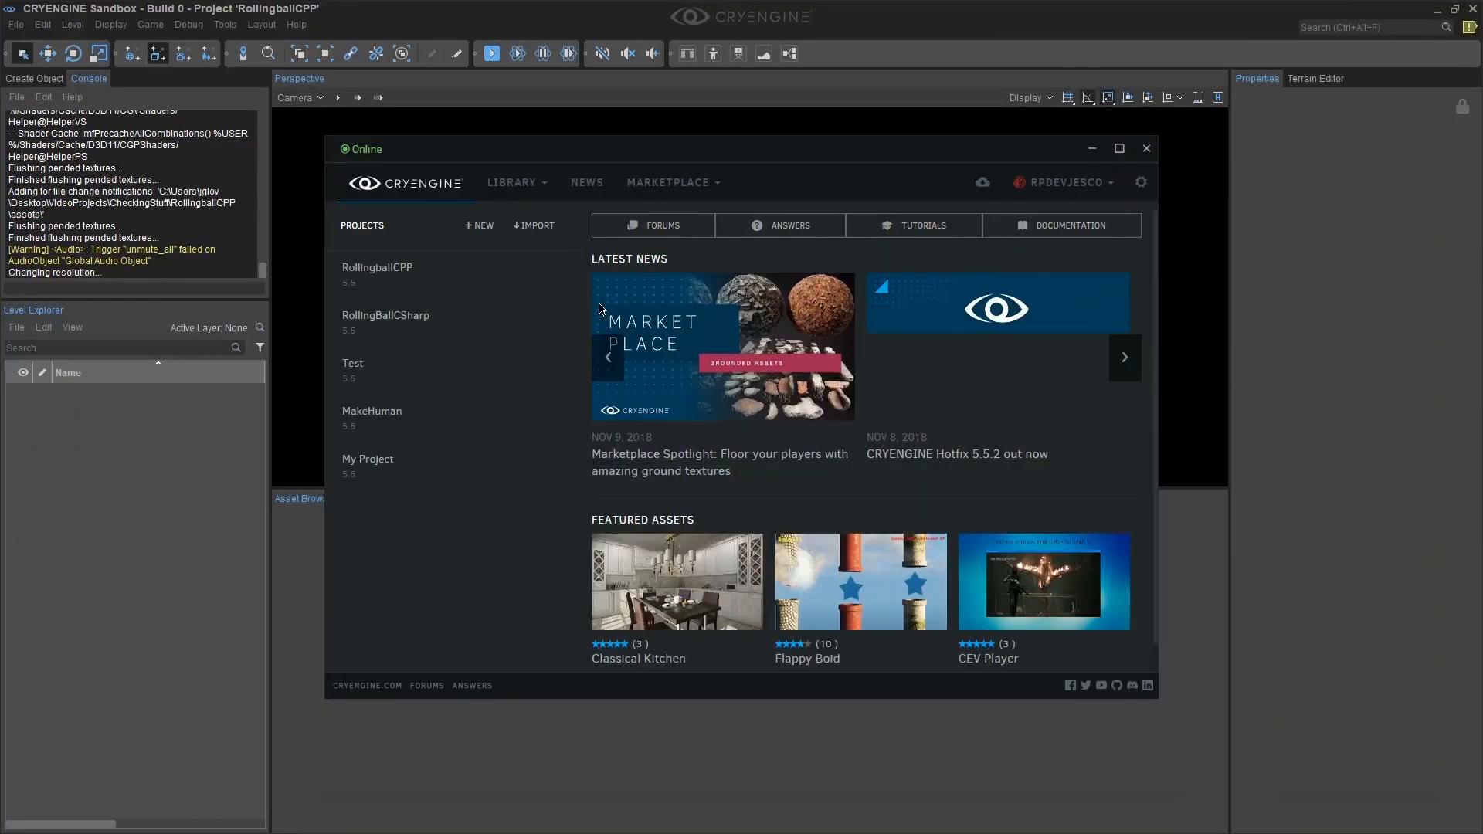
Dismiss the welcome window and load the example level from the Levels folder
left_click(1146, 148)
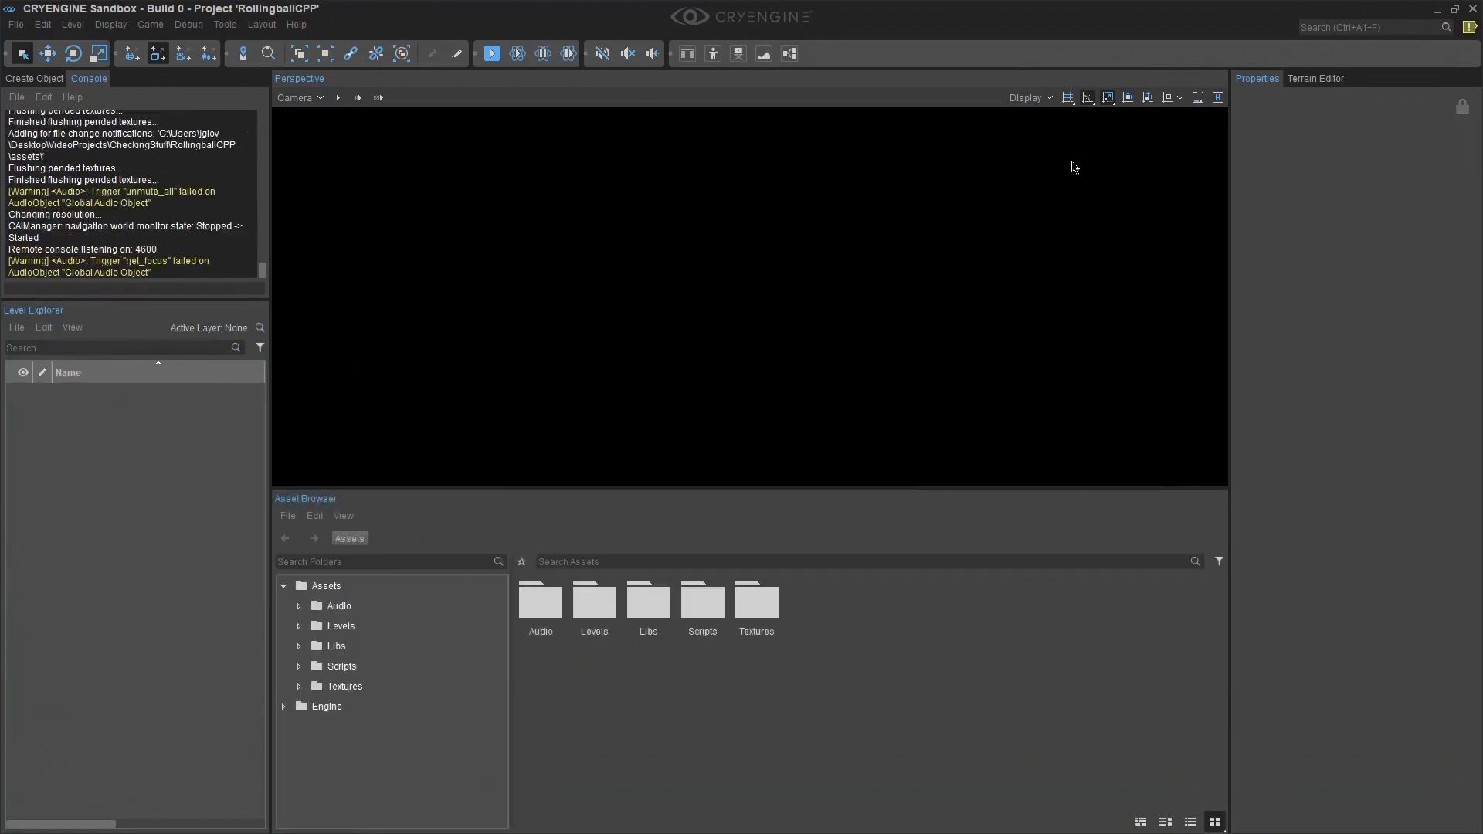
left_click(17, 24)
left_click(46, 53)
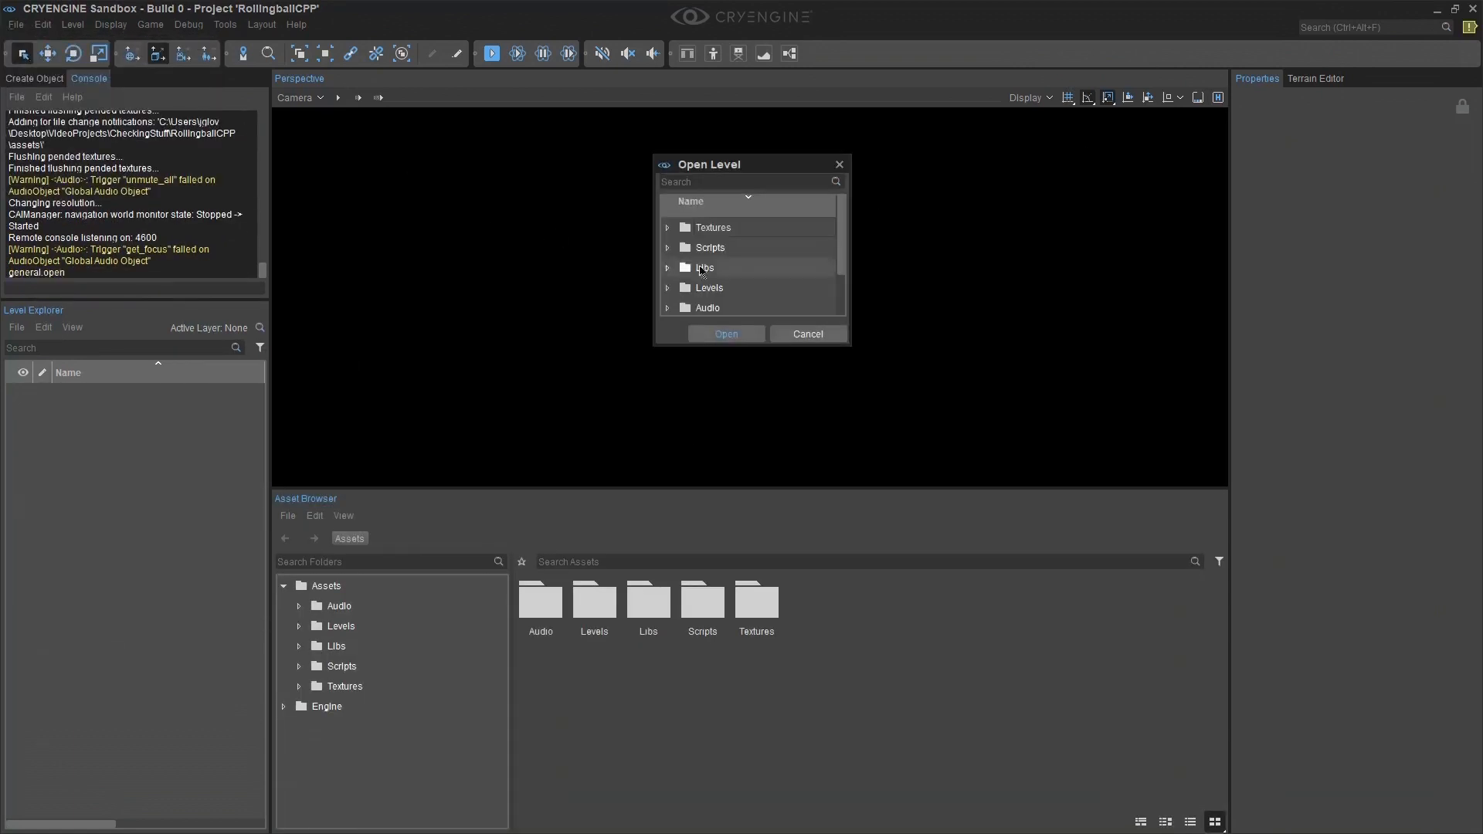
left_click(669, 287)
left_click(730, 309)
double_click(720, 309)
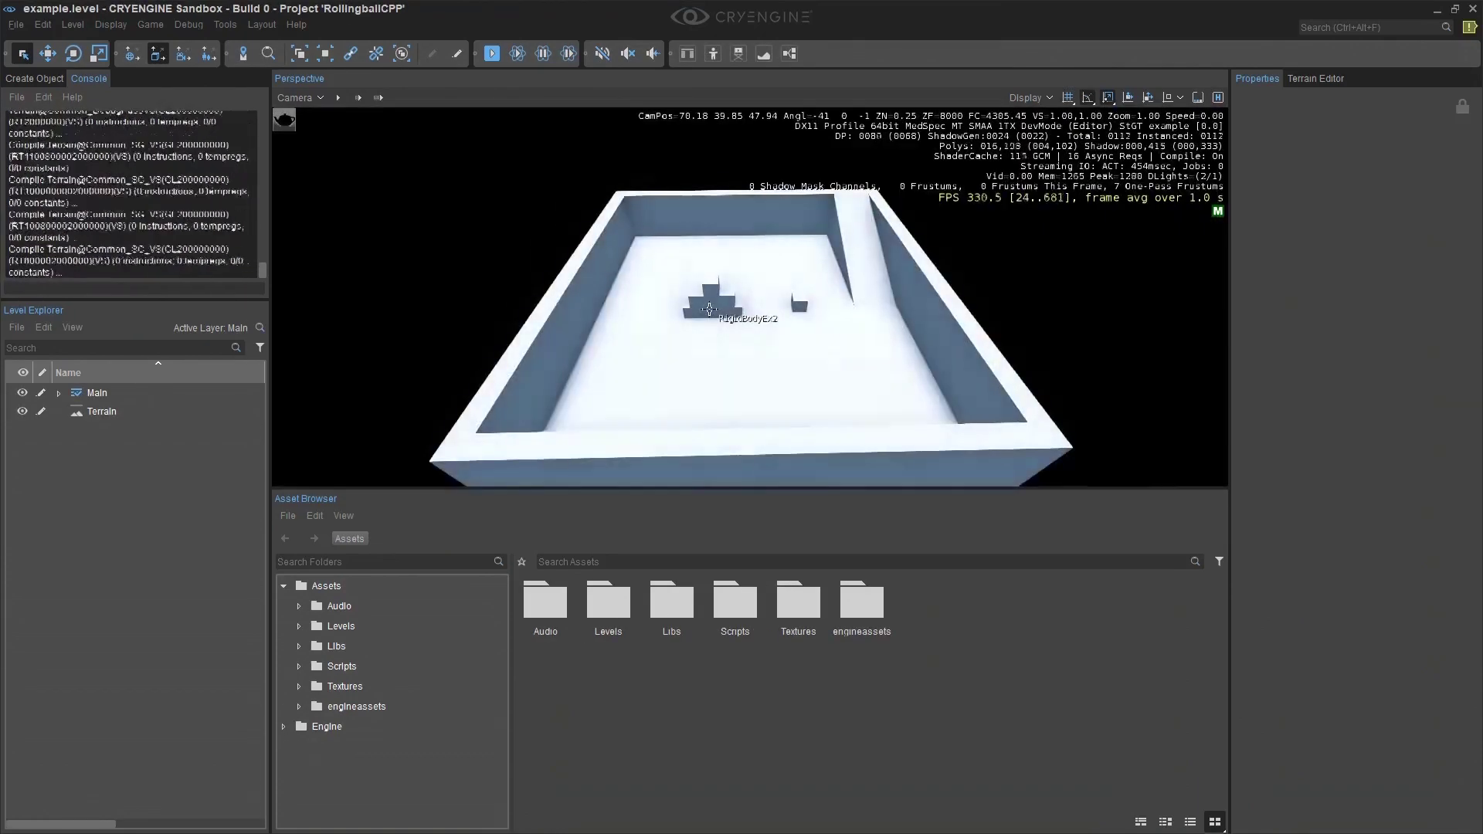
left_click_drag(709, 310, 737, 319)
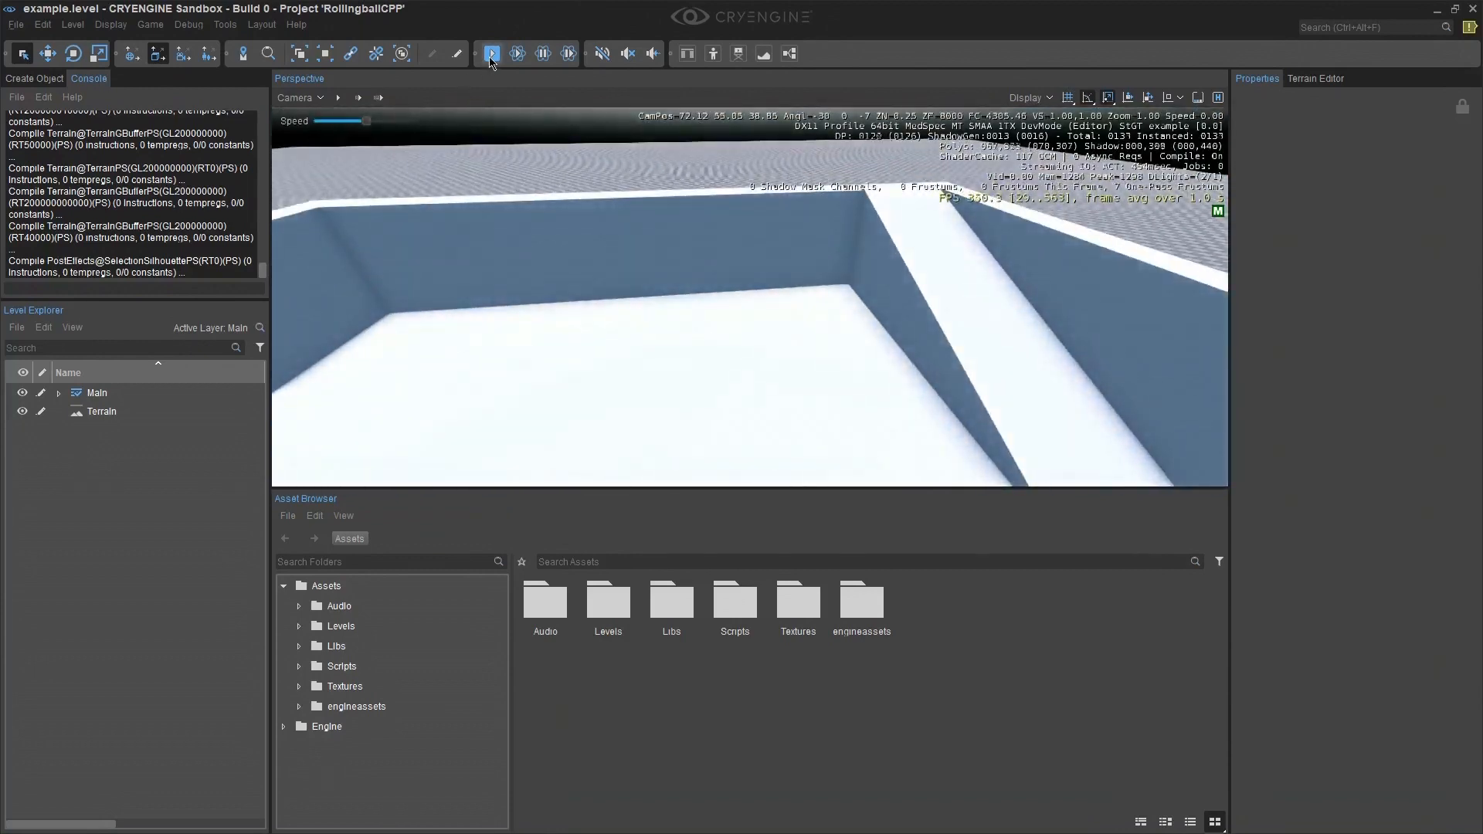
Play the example level in game mode with Ctrl+G, exit with Esc, then close Sandbox
key("ctrl+g")
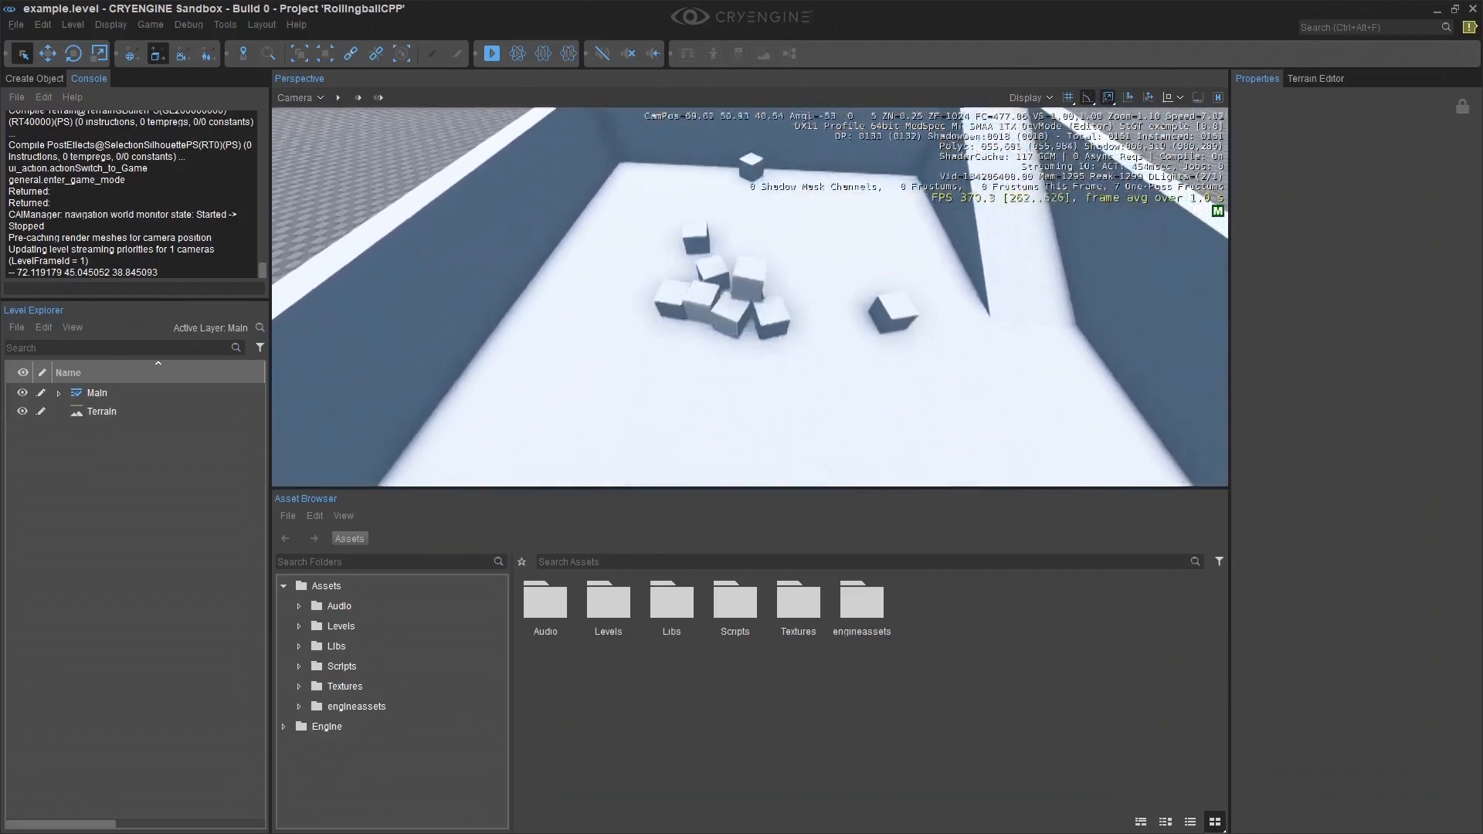
key("Escape")
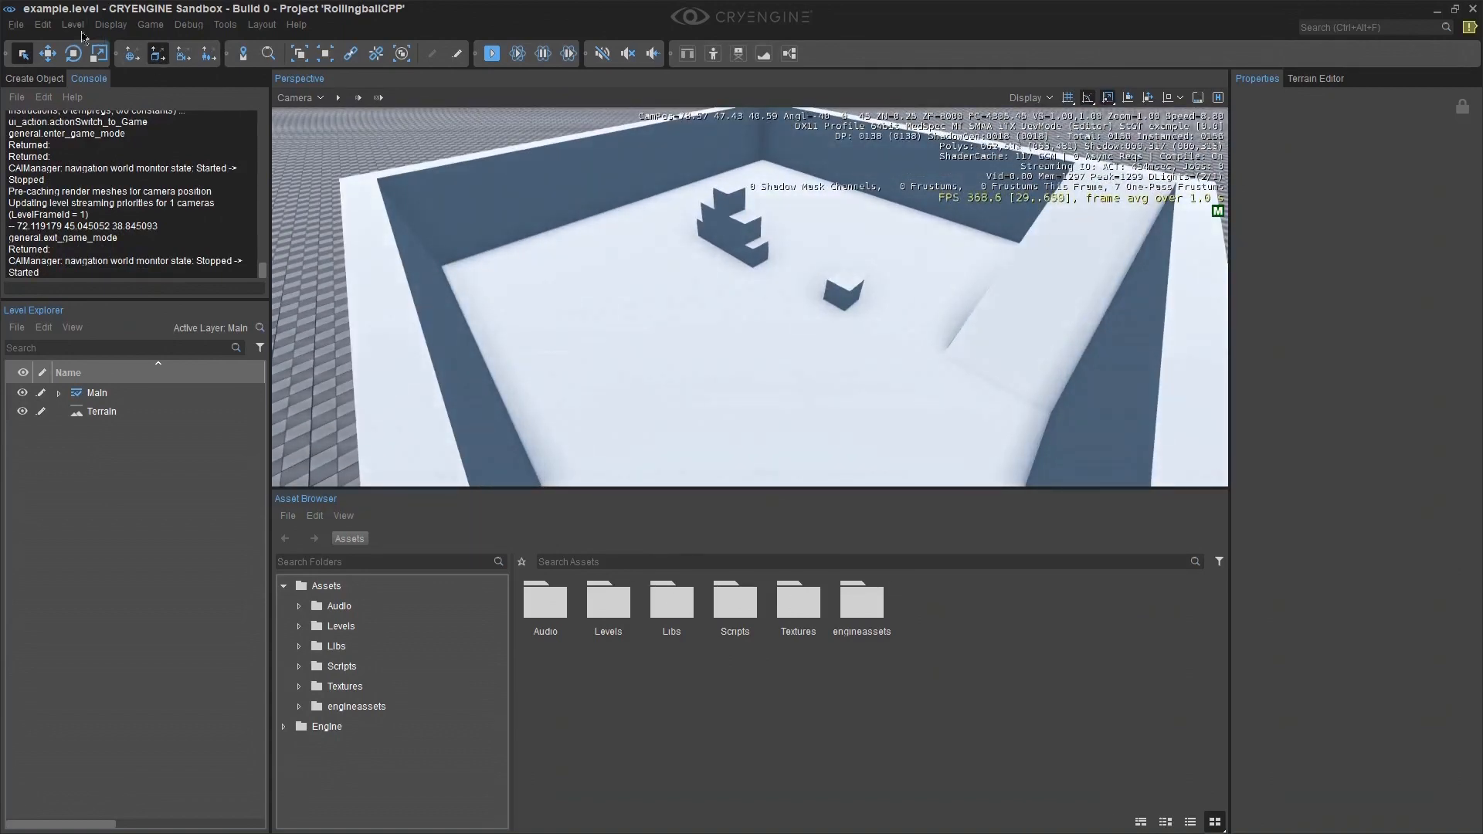
left_click(15, 24)
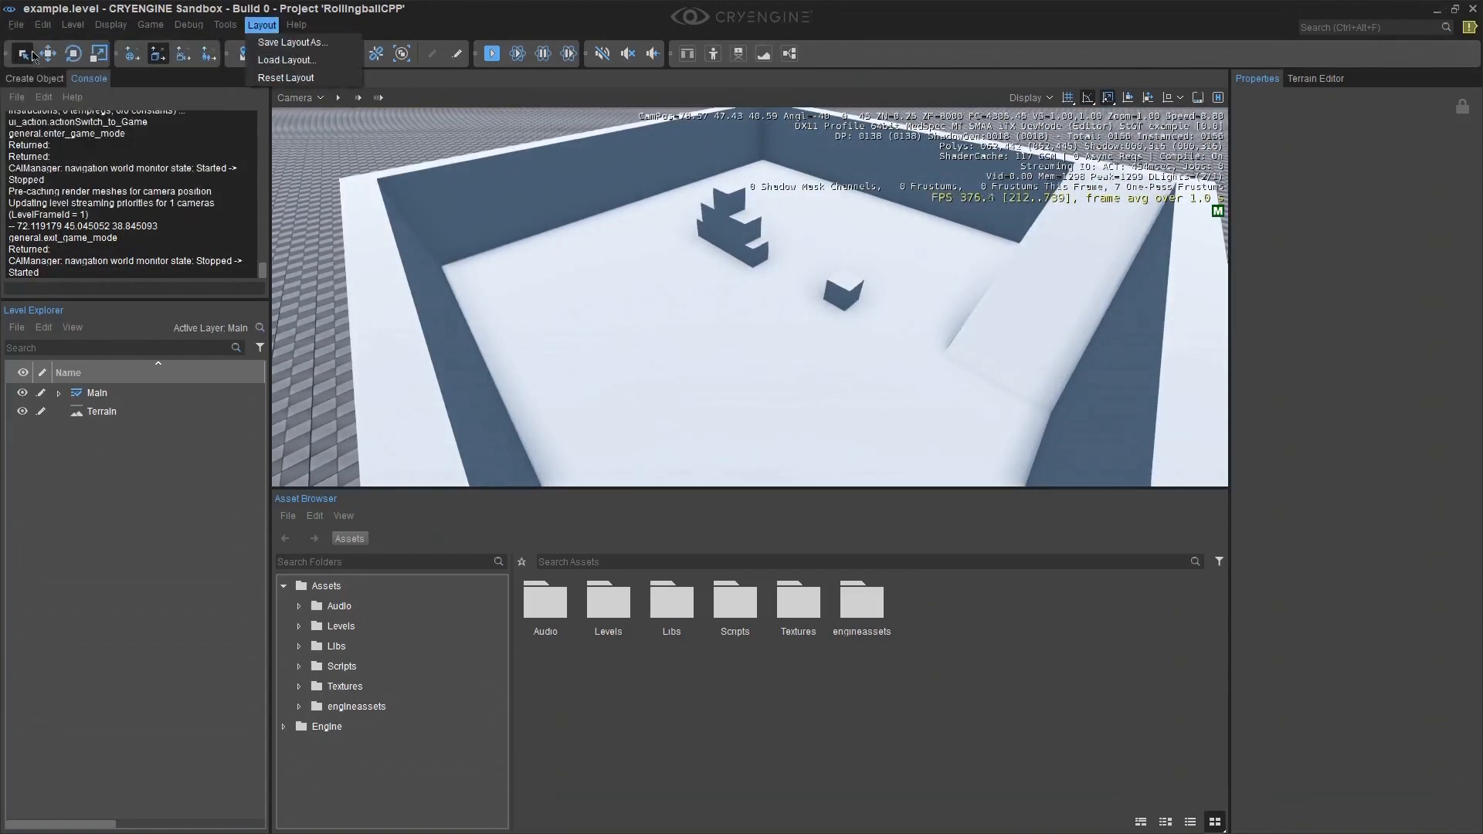
left_click(47, 197)
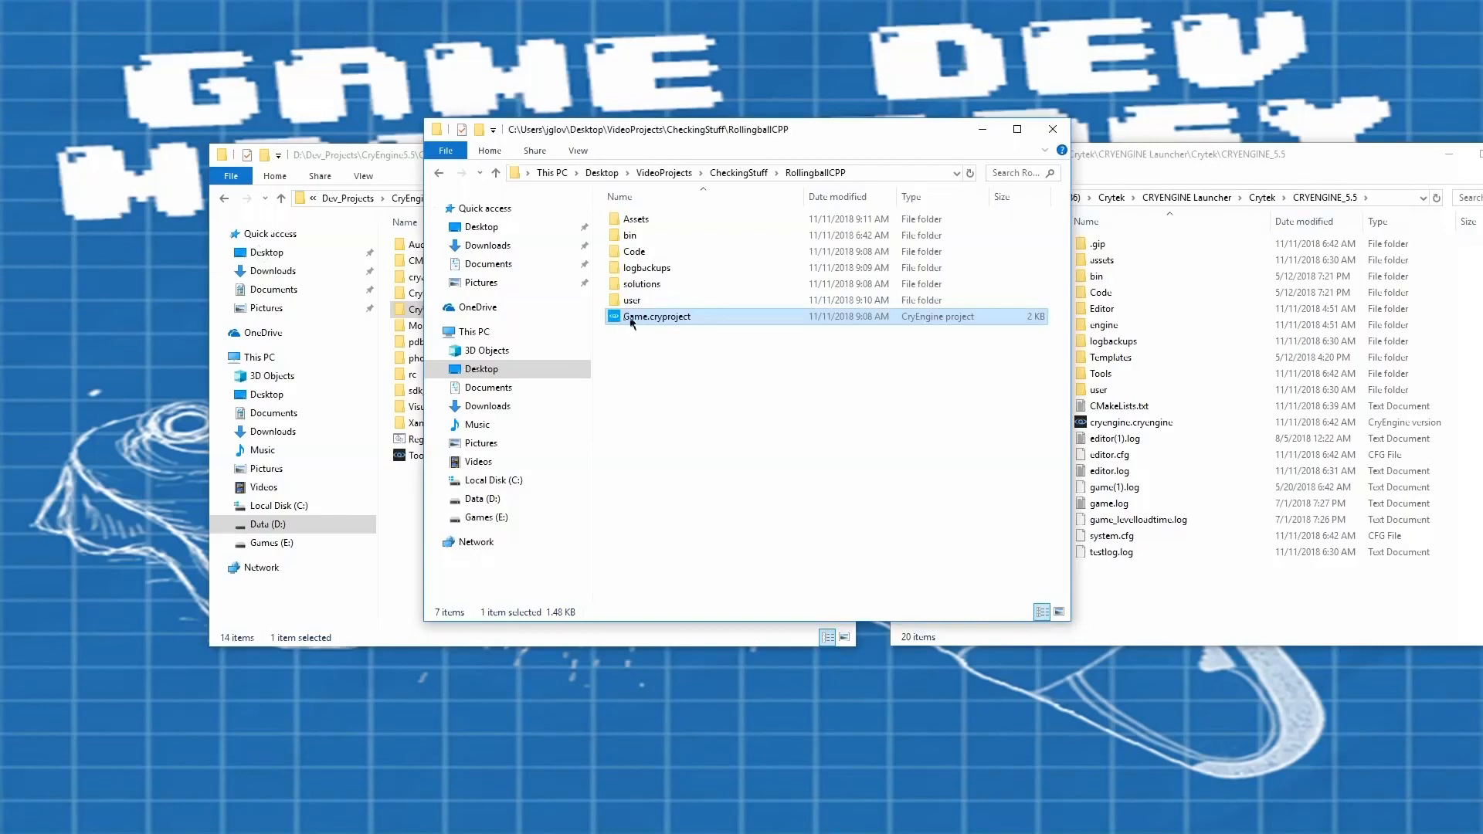
double_click(635, 316)
double_click(638, 224)
scroll(639, 223, "down", 1)
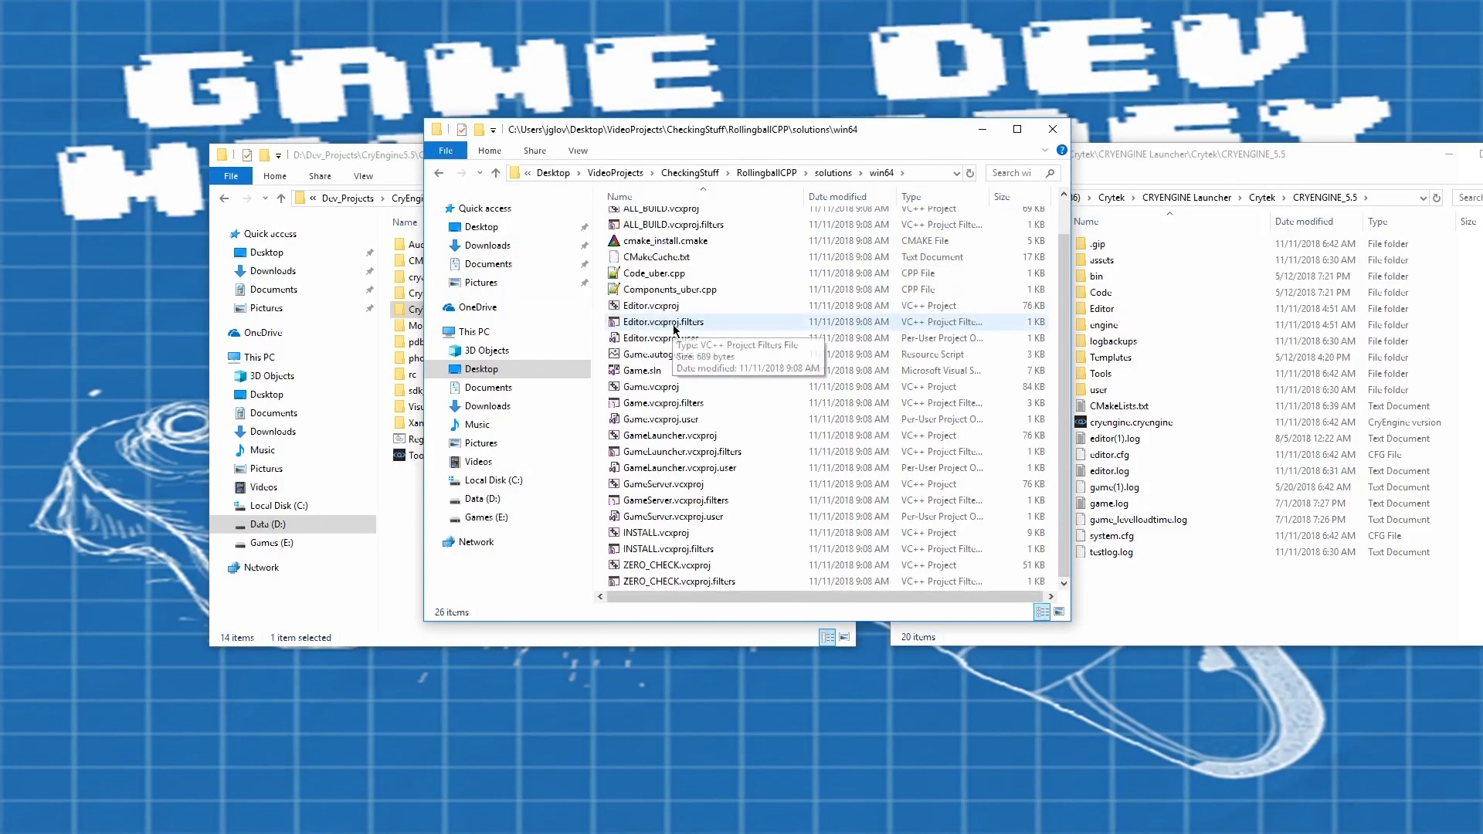
scroll(666, 302, "up", 1)
scroll(666, 301, "down", 1)
scroll(673, 268, "up", 1)
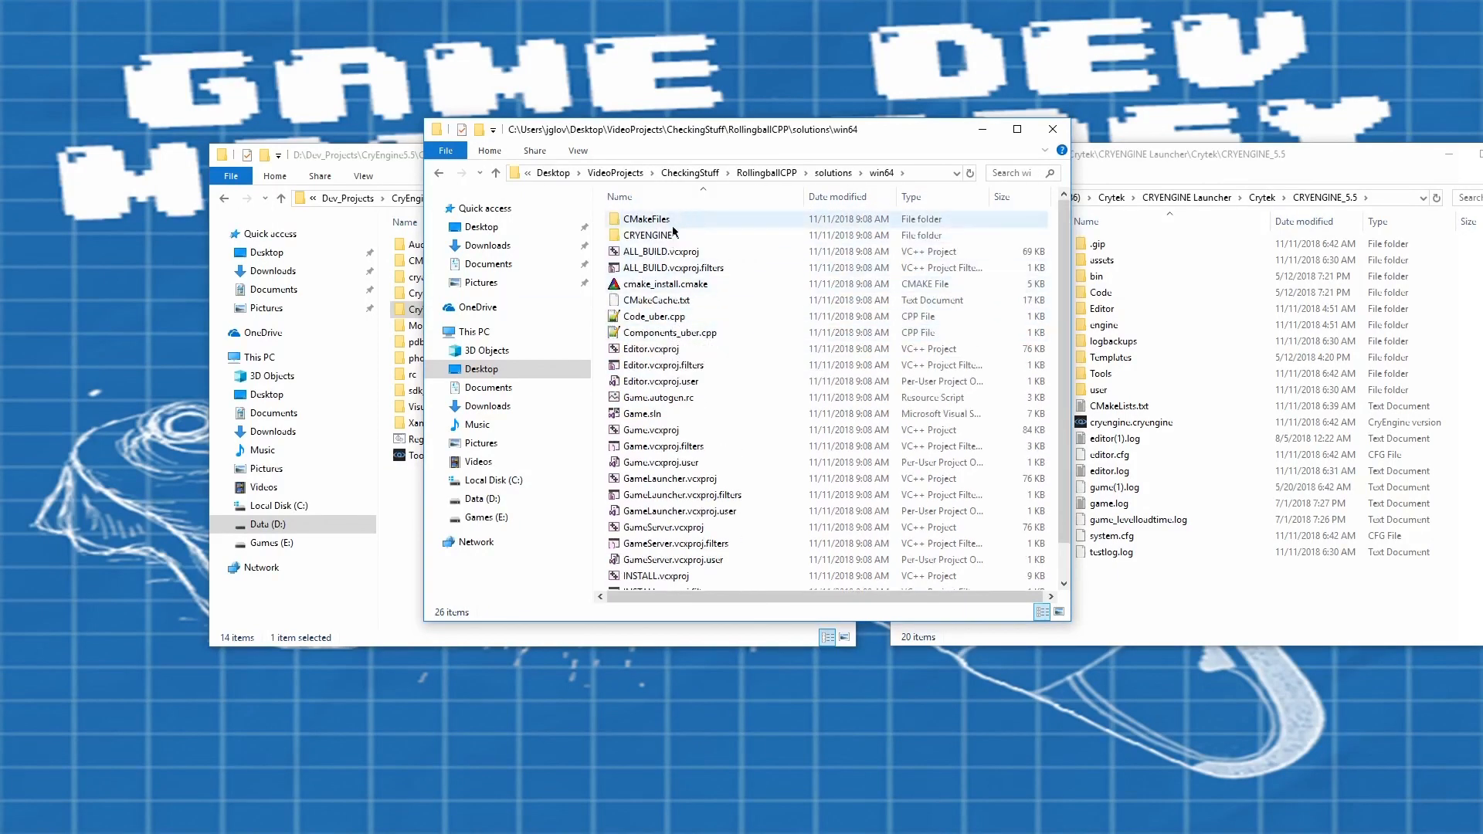
double_click(648, 235)
double_click(640, 236)
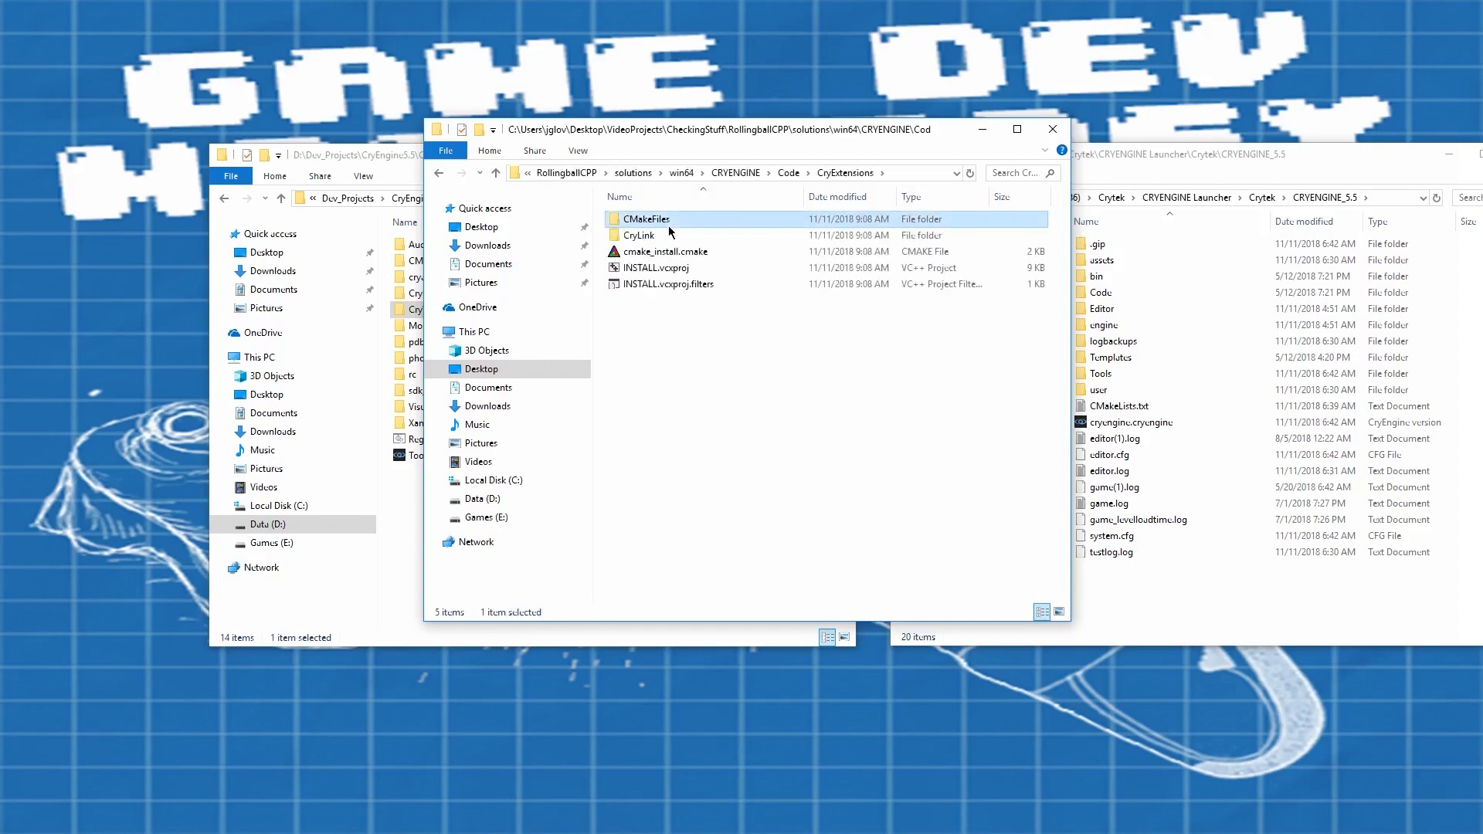
left_click(654, 173)
left_click(834, 173)
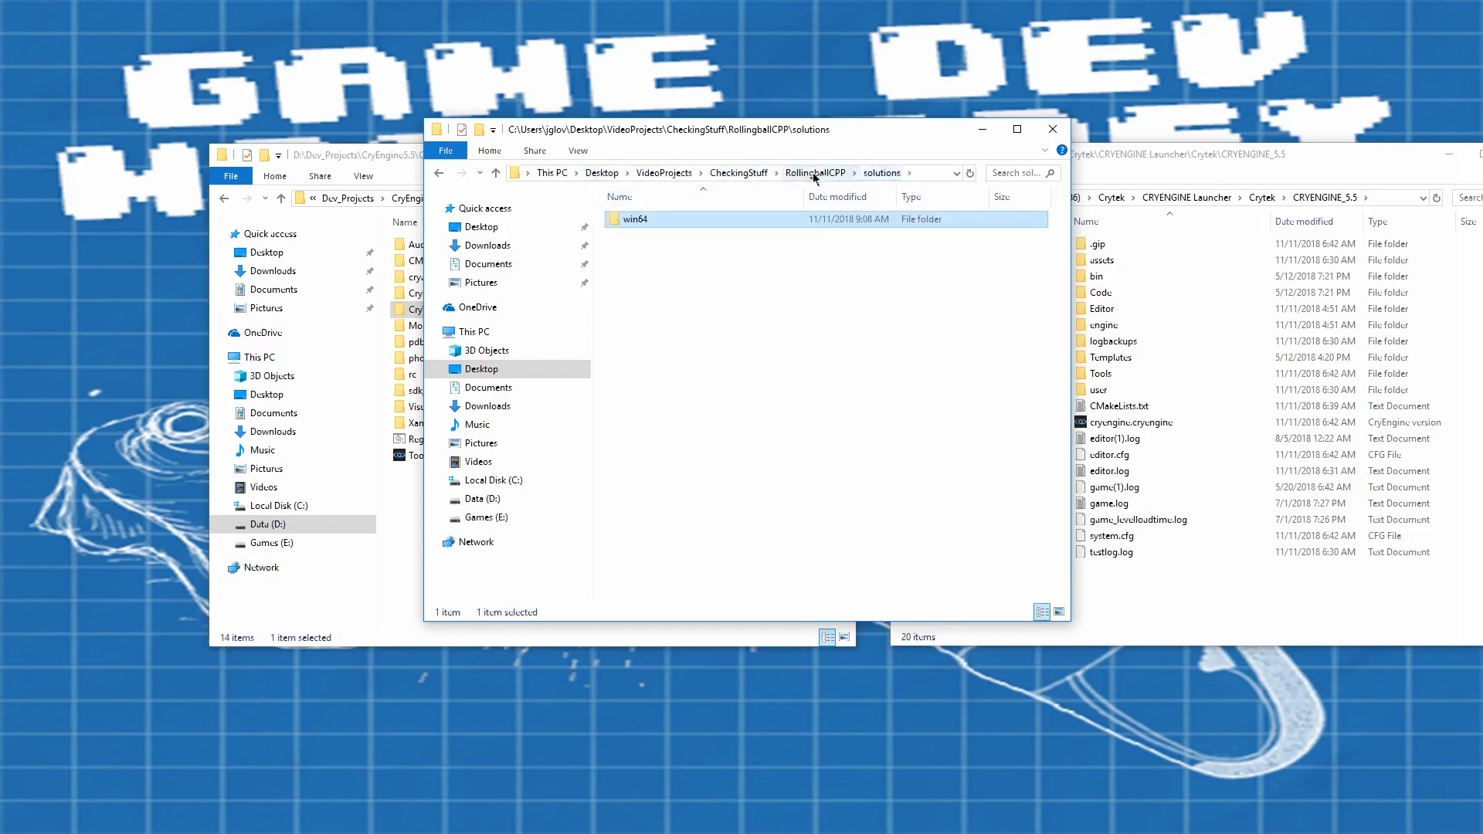
left_click(765, 173)
double_click(640, 285)
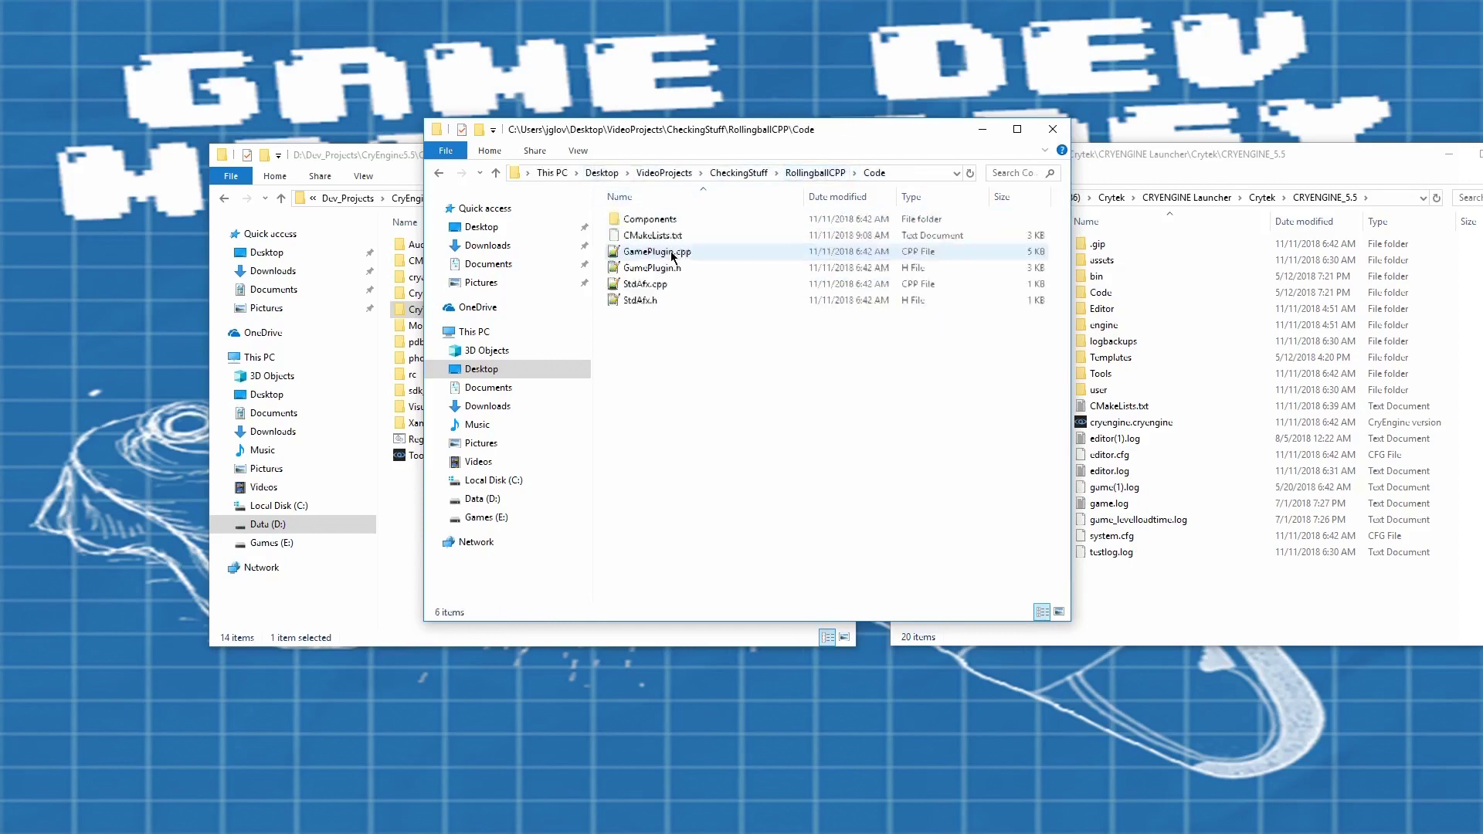
left_click(815, 173)
right_click(649, 317)
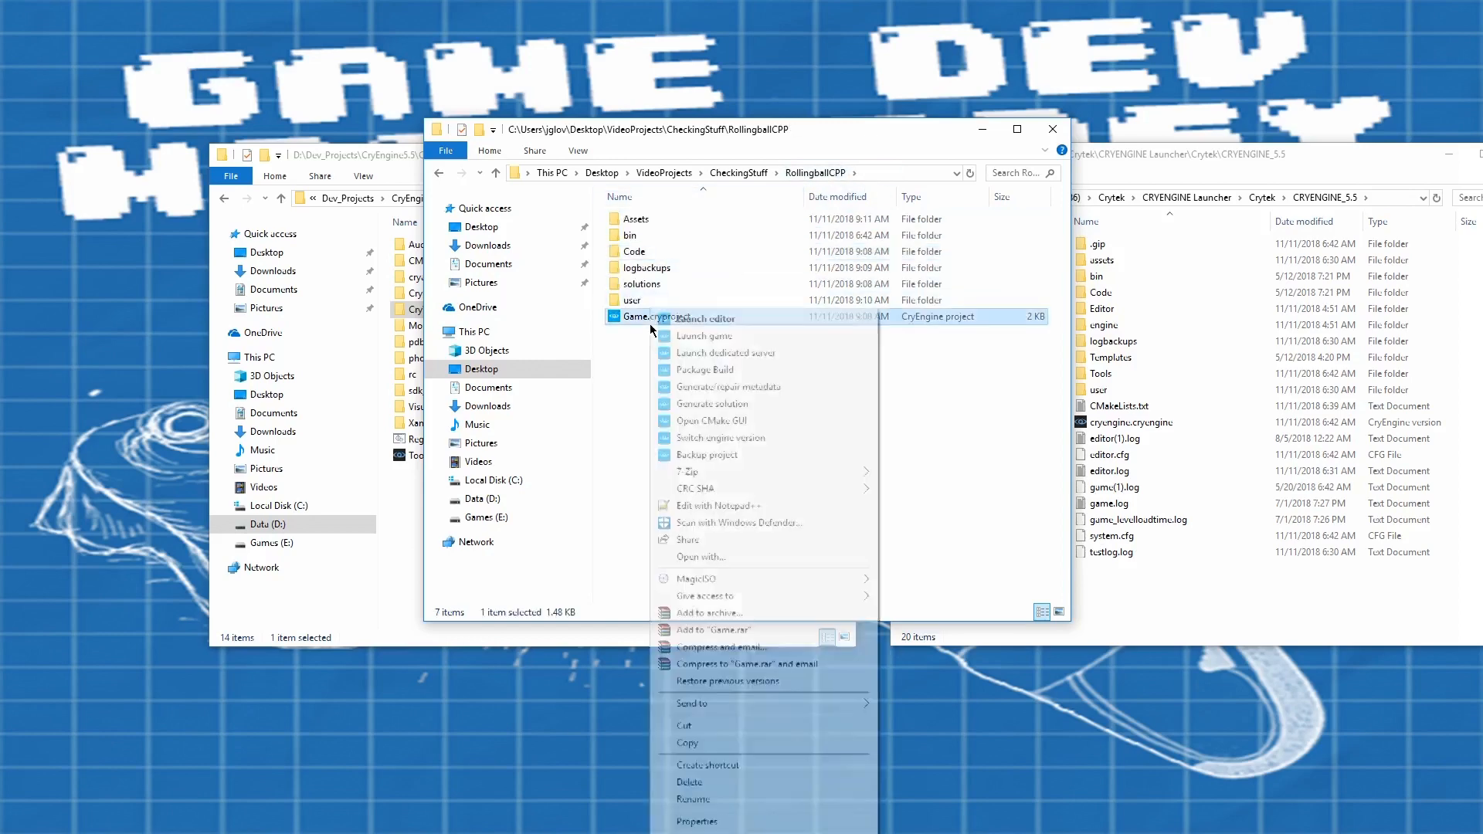
left_click(720, 510)
scroll(533, 383, "down", 4)
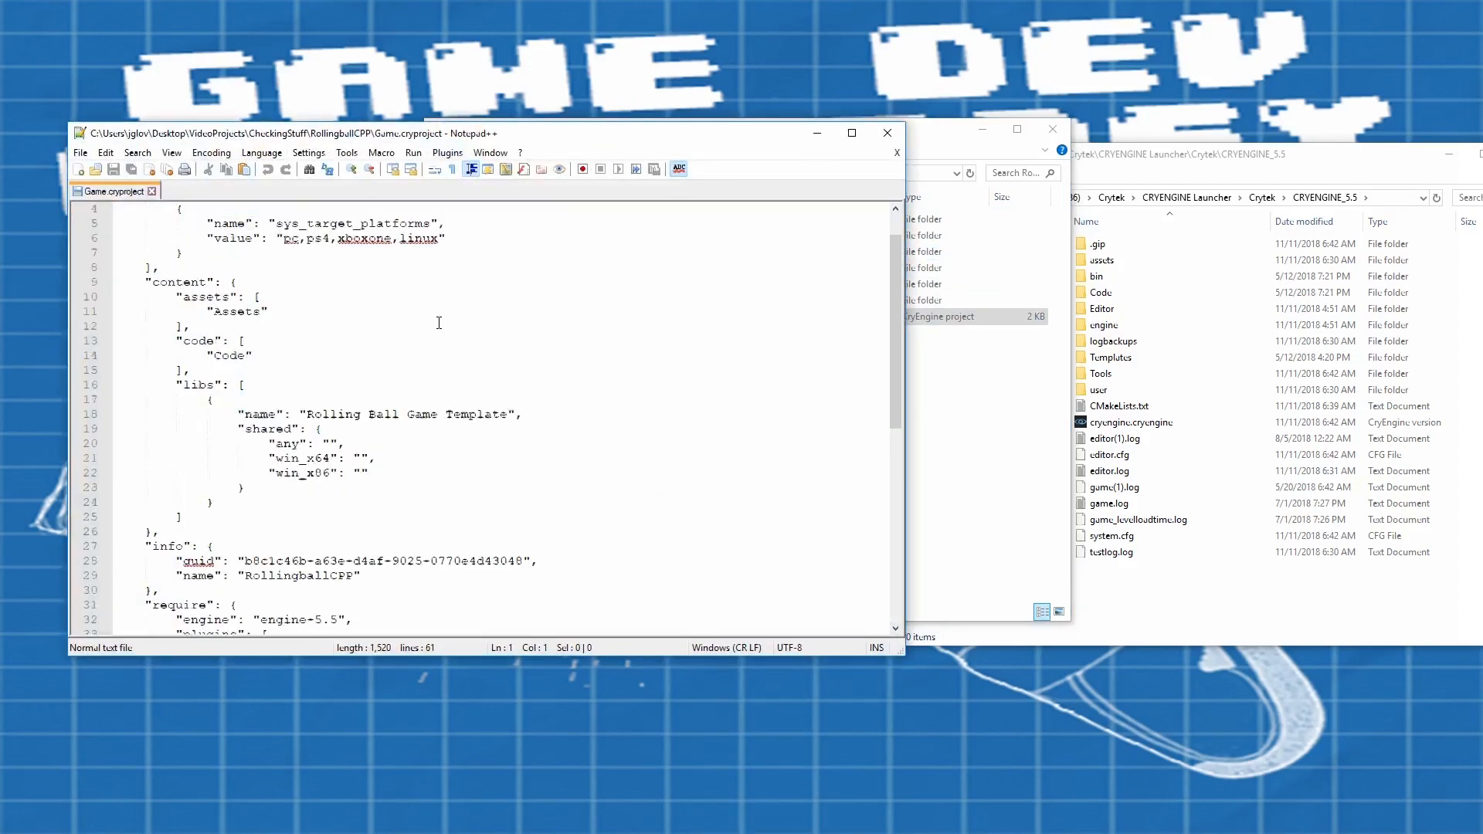
scroll(463, 383, "down", 3)
scroll(406, 348, "down", 2)
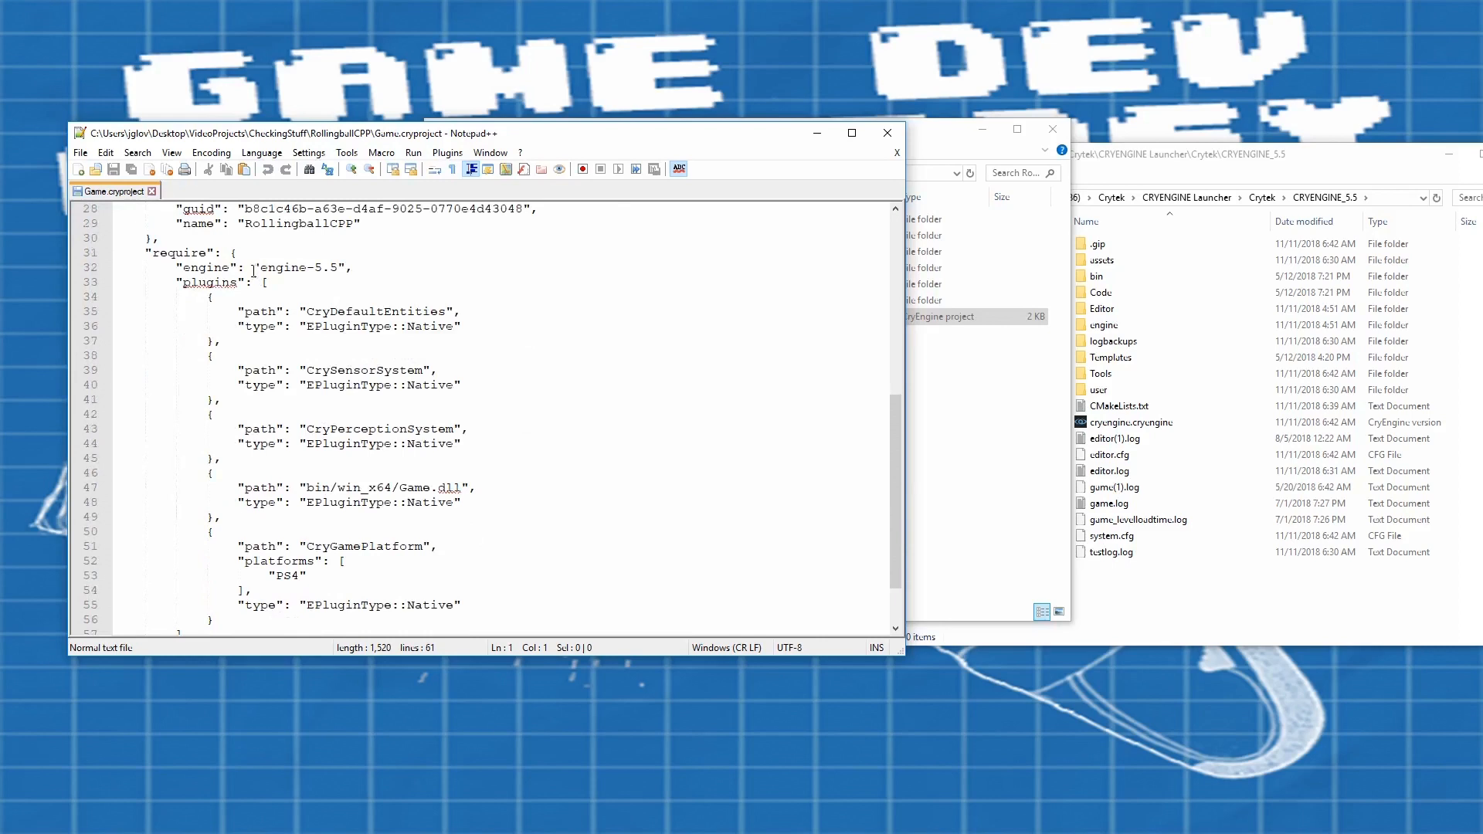
scroll(252, 268, "down", 2)
scroll(253, 269, "up", 3)
scroll(253, 269, "up", 4)
left_click(887, 133)
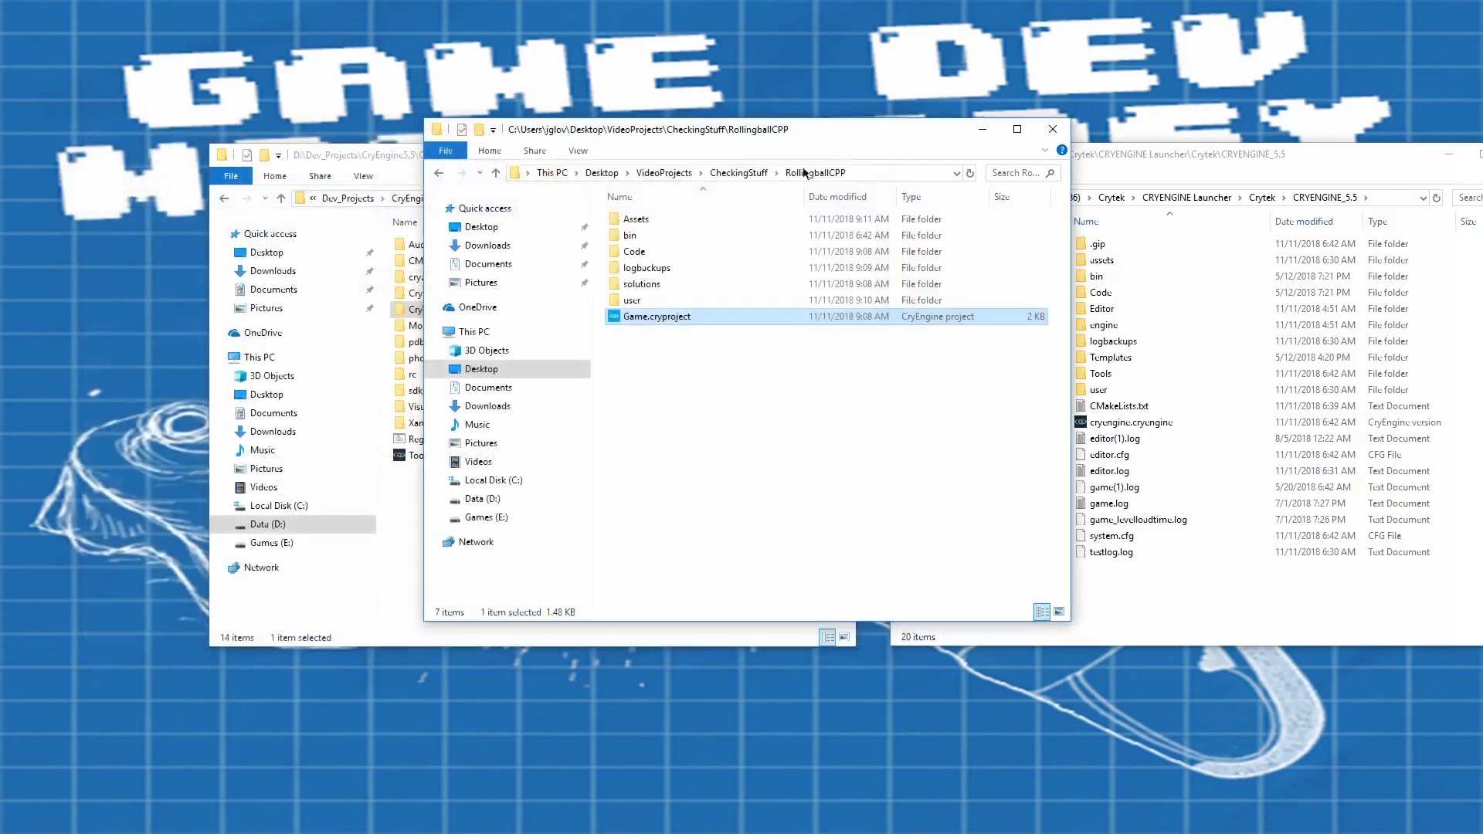